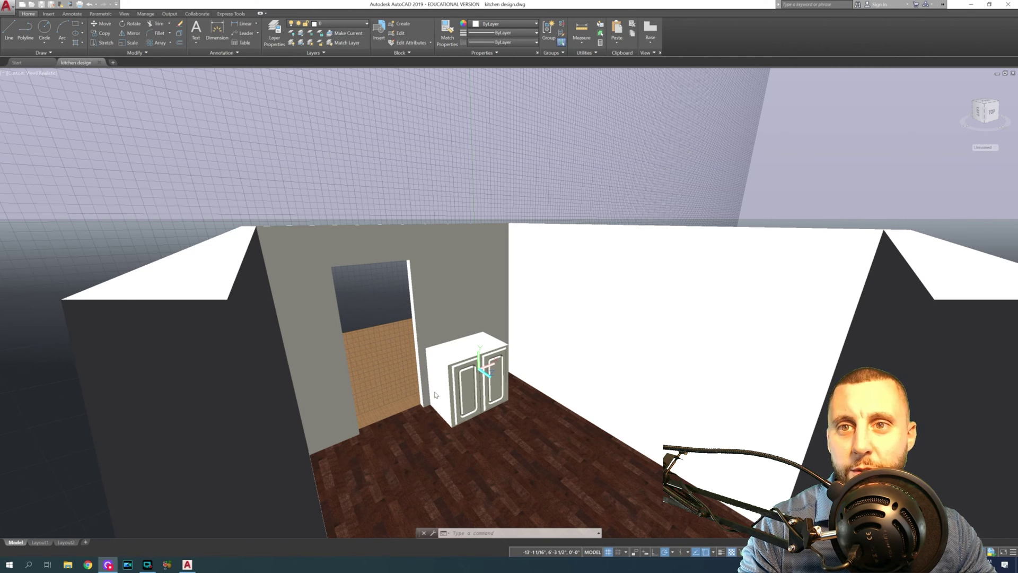
Switch the 3D view of the kitchen room from perspective to parallel projection.
scroll(412, 416, down, 5)
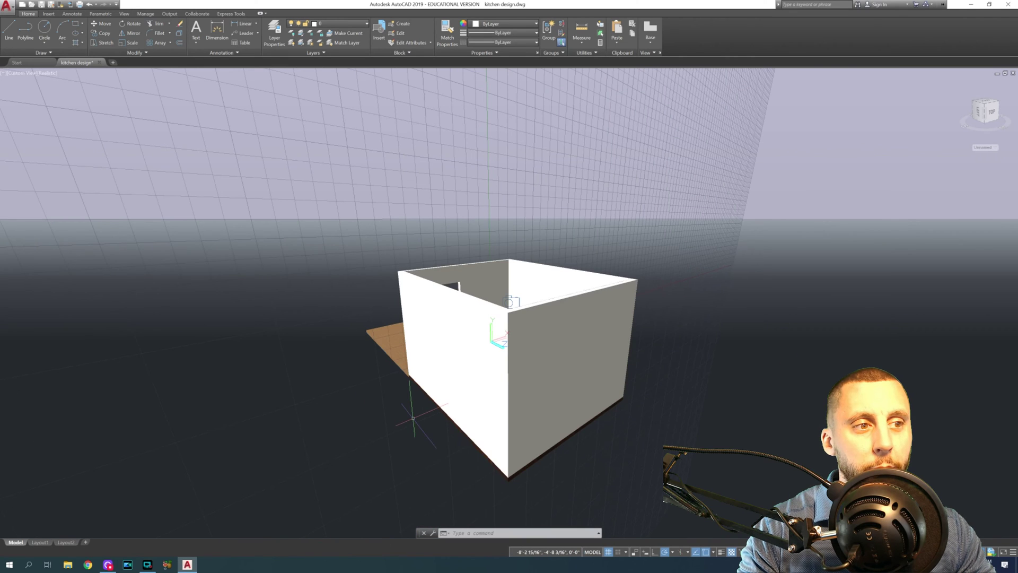
shift+middle_drag(430, 374, 295, 280)
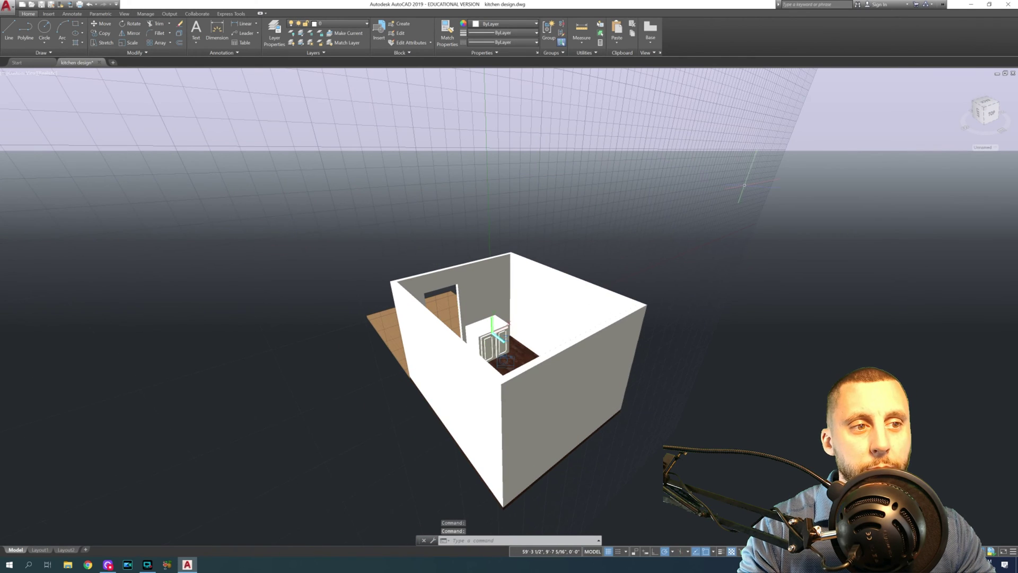
right_click(991, 117)
click(949, 128)
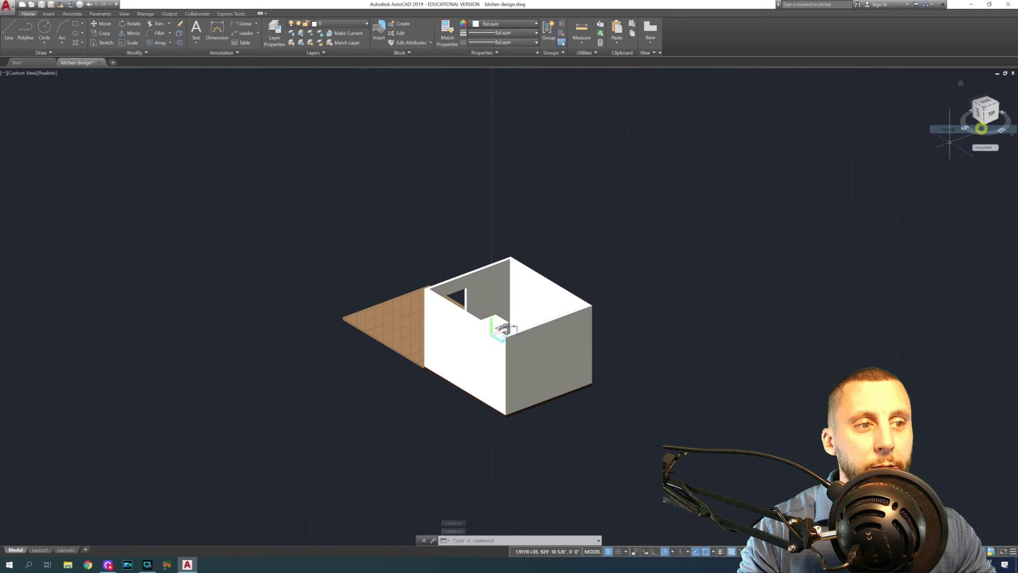
Show the model from the Top view in the 2D Wireframe visual style.
click(18, 72)
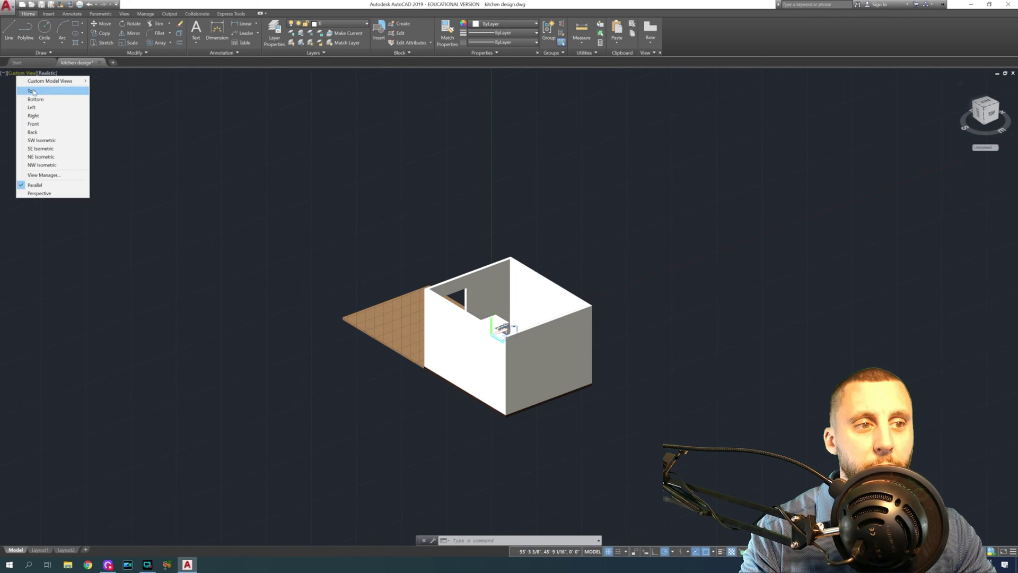
click(33, 89)
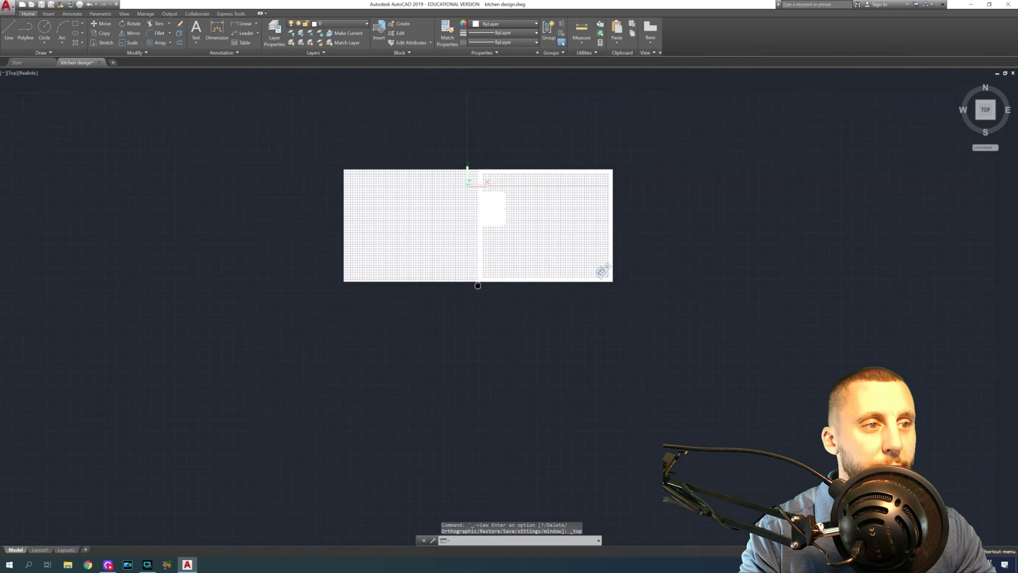
click(25, 73)
click(39, 88)
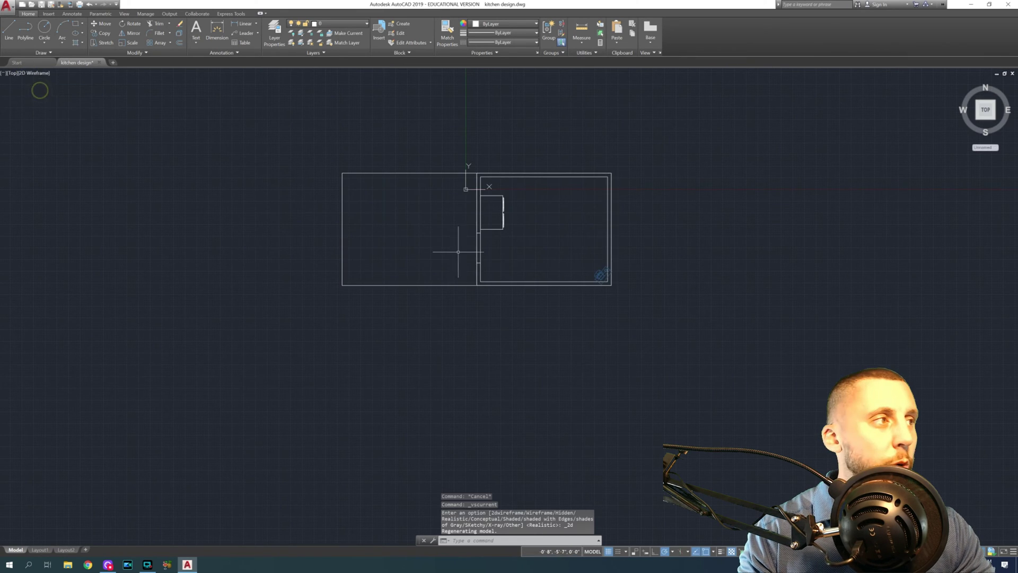
Slice the room's walls along a horizontal line through the base cabinet's lower wall-side corner, keeping both sides.
scroll(516, 258, up, 4)
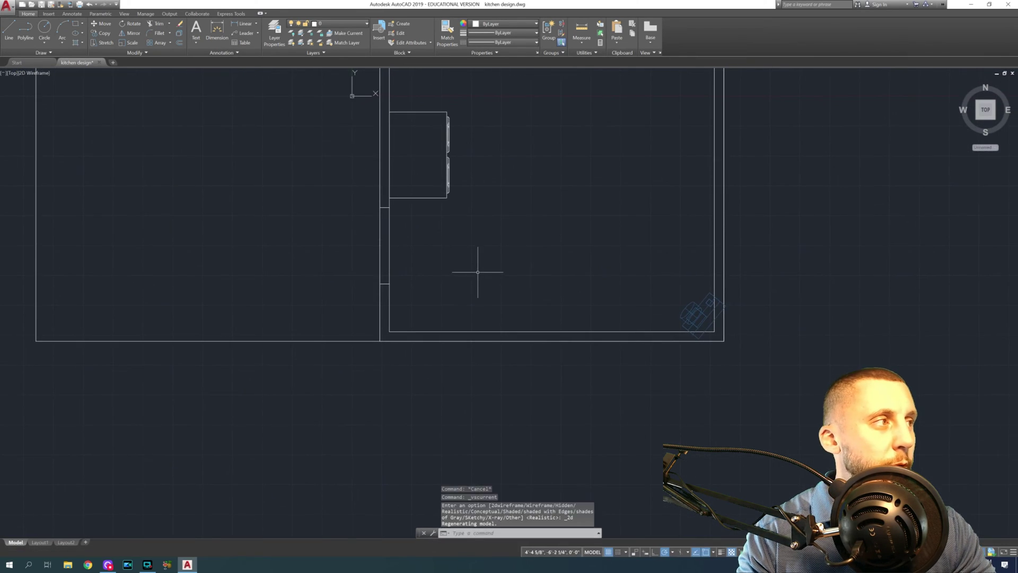
text(cel)
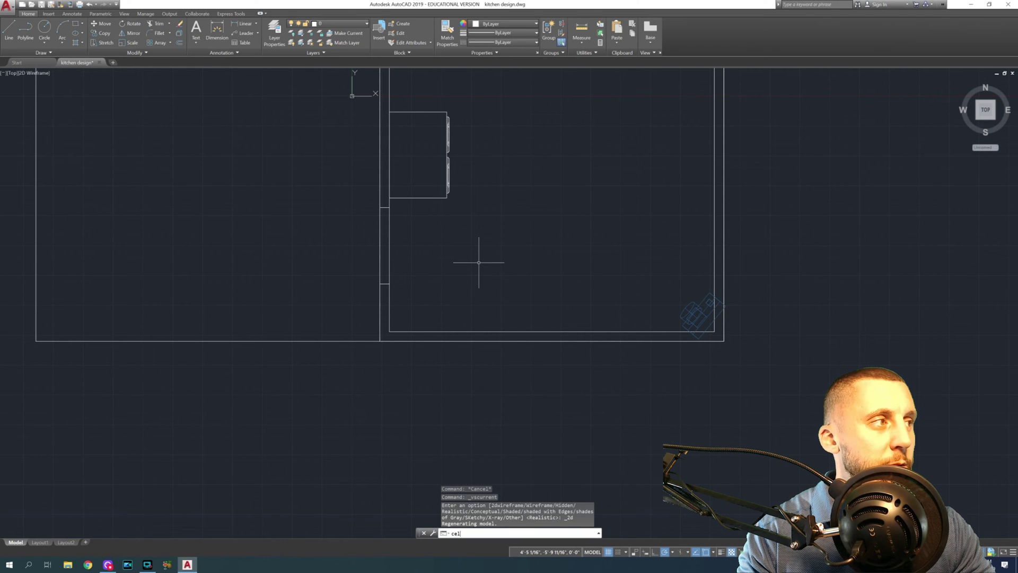
text(ce)
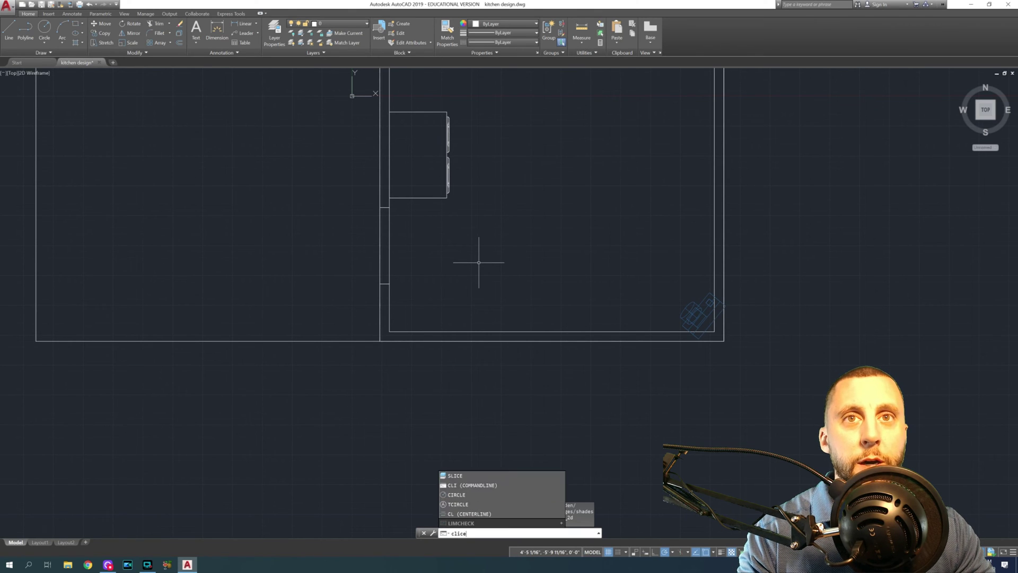
key(Return)
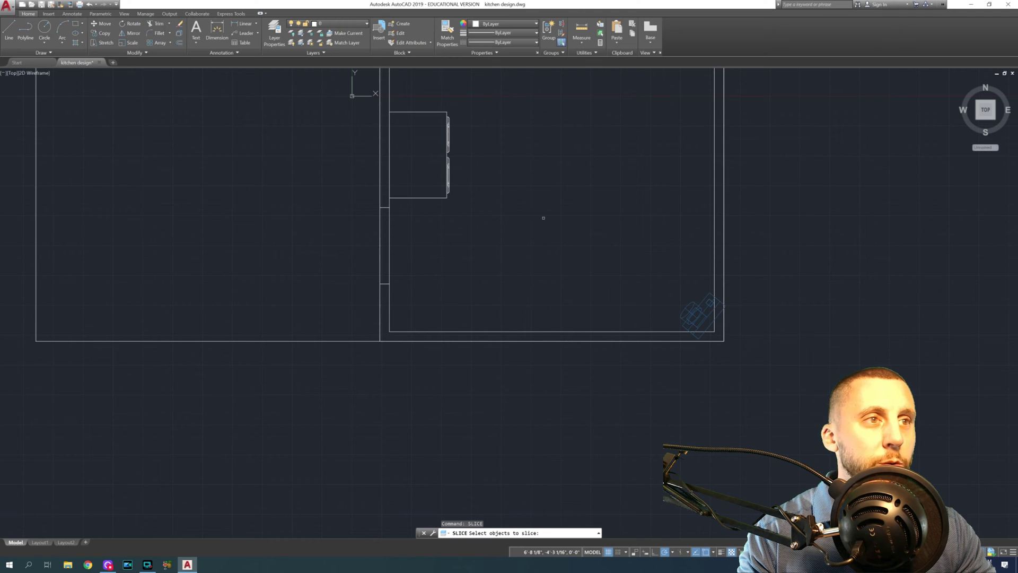
click(389, 314)
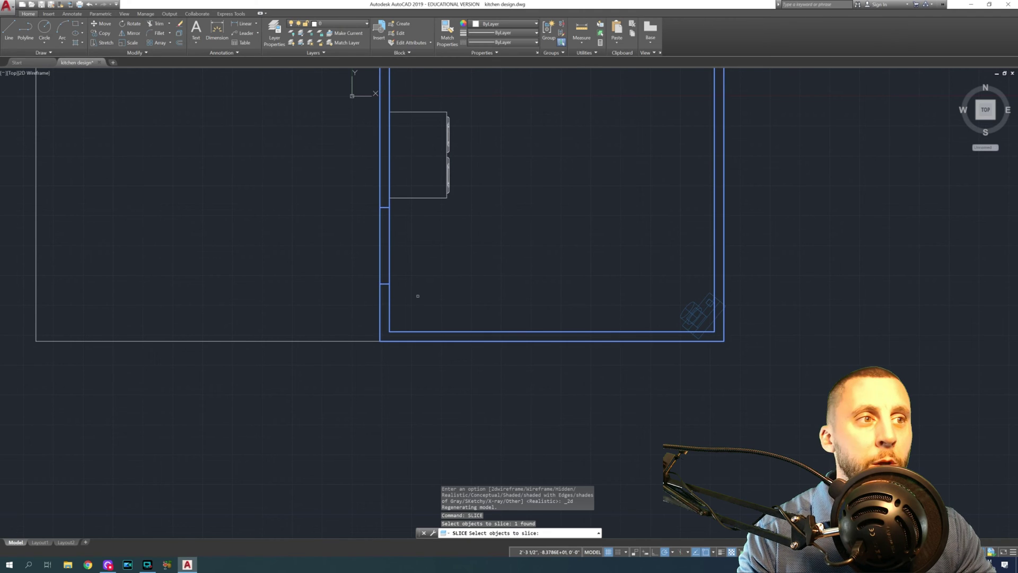
key(Return)
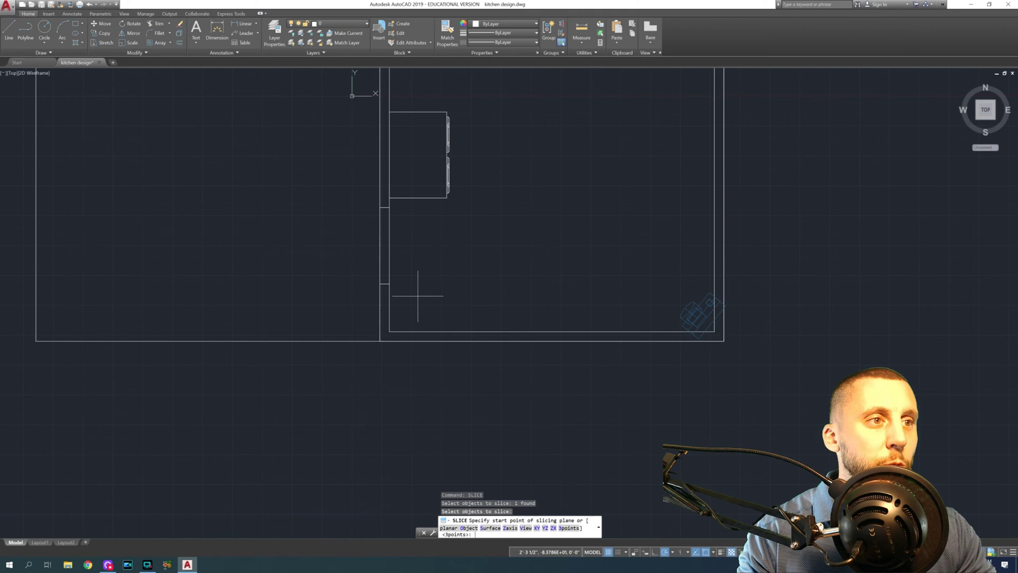
click(389, 198)
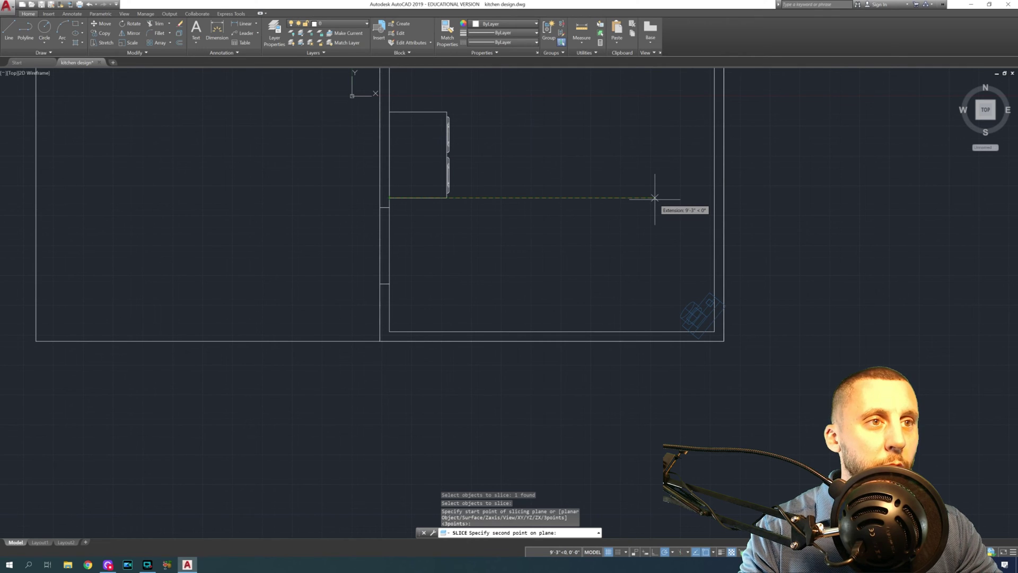
click(740, 197)
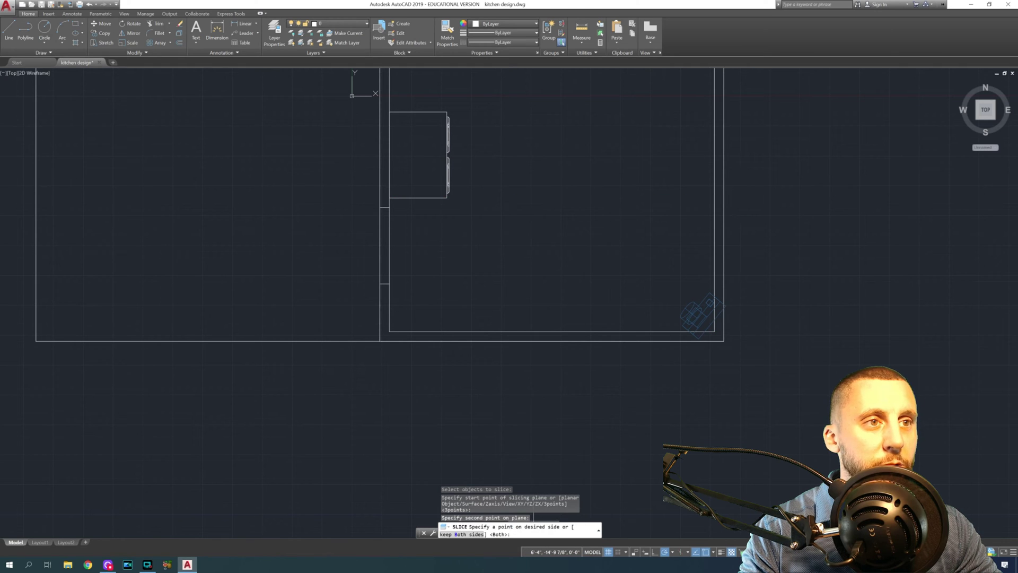
click(475, 536)
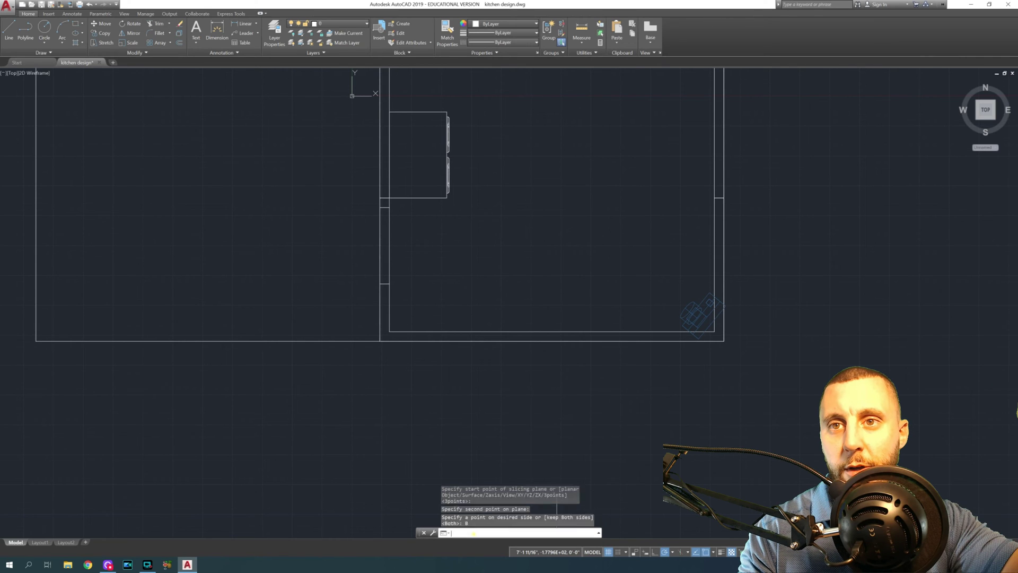
Move the sliced-off wall section with the doorway, together with the camera, 6' straight down in plan, away from the cabinet.
click(411, 335)
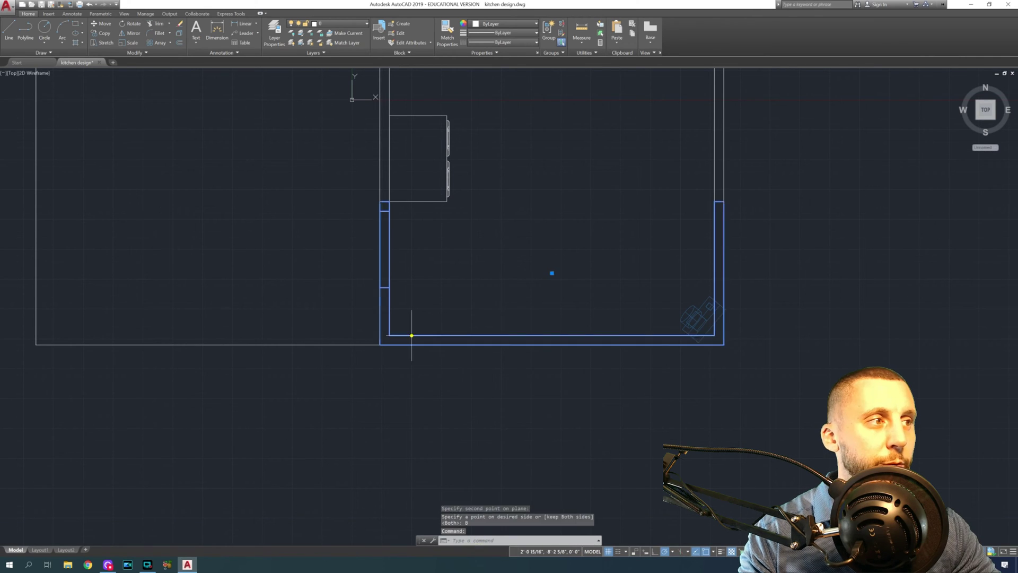
click(699, 322)
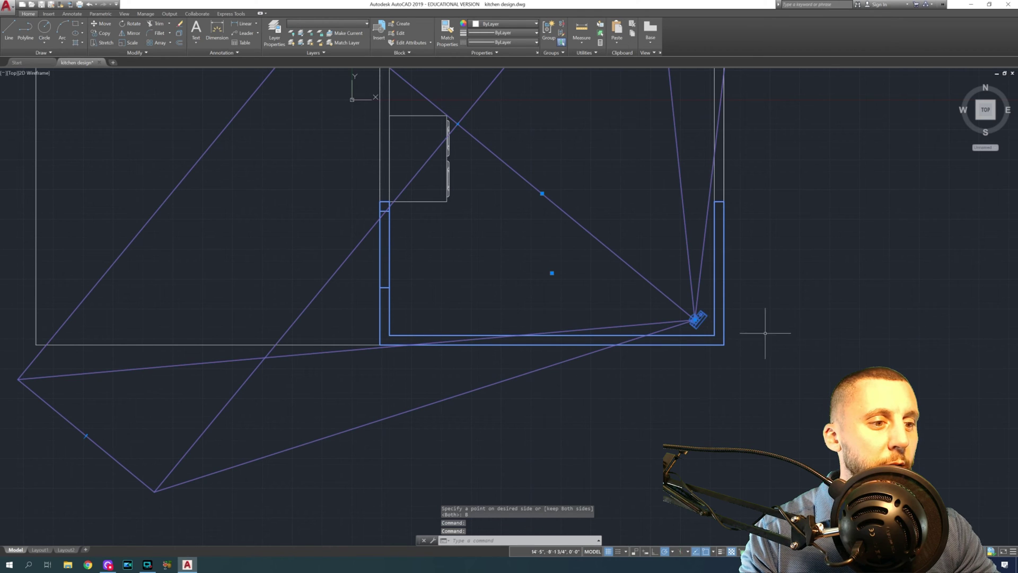
text(m)
key(Return)
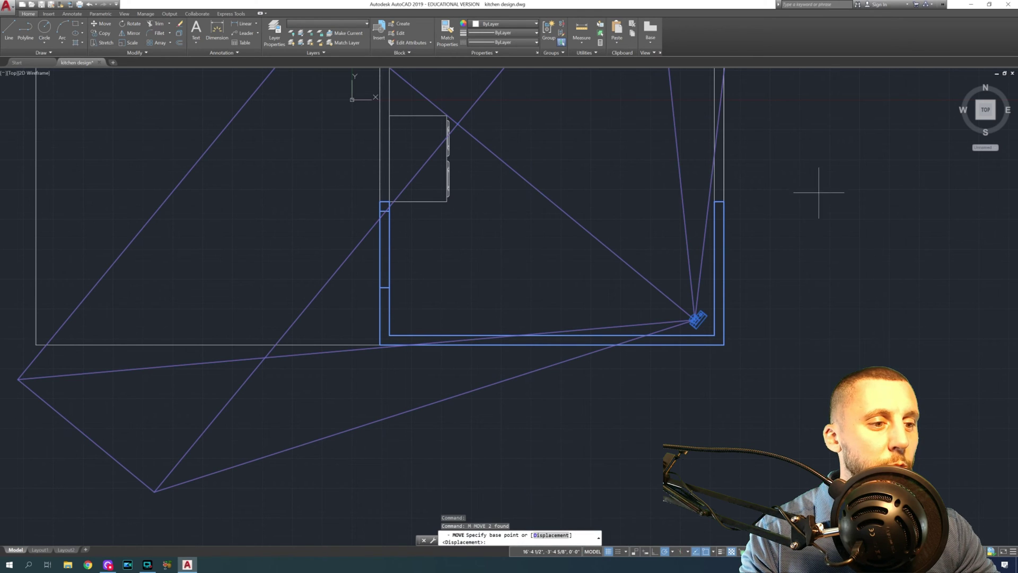
scroll(802, 209, down, 2)
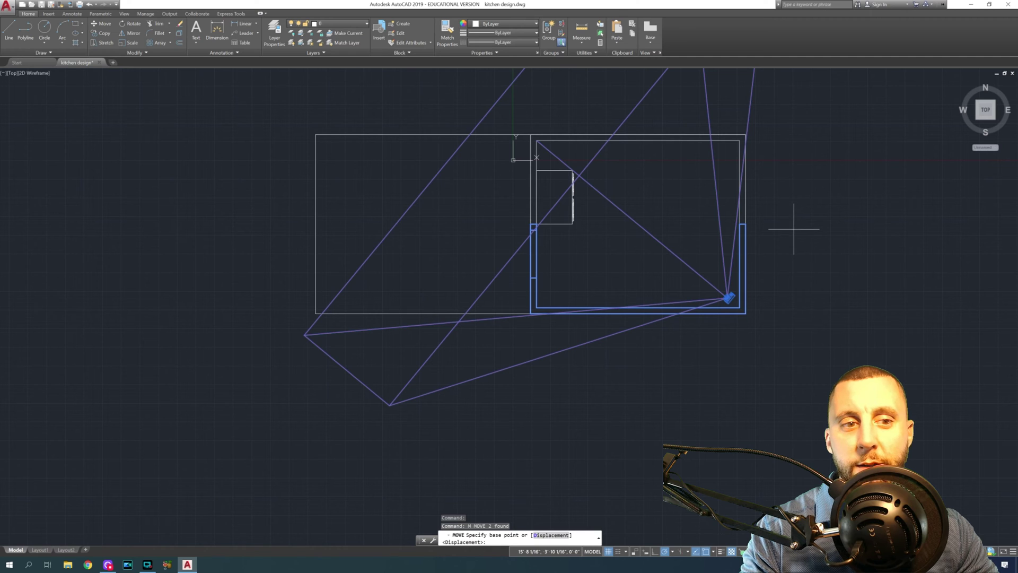
click(793, 216)
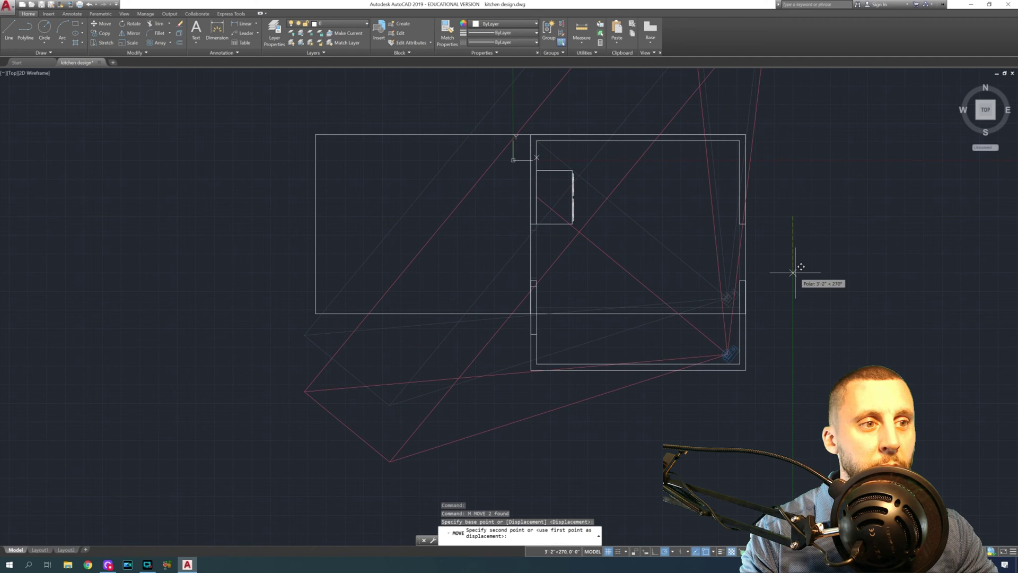
text(6)
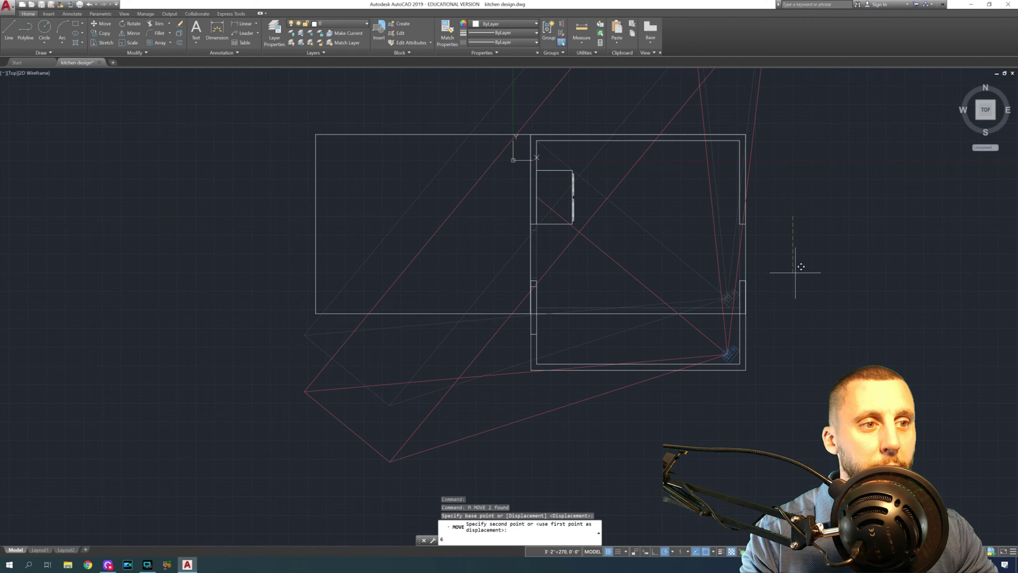
text(')
key(Return)
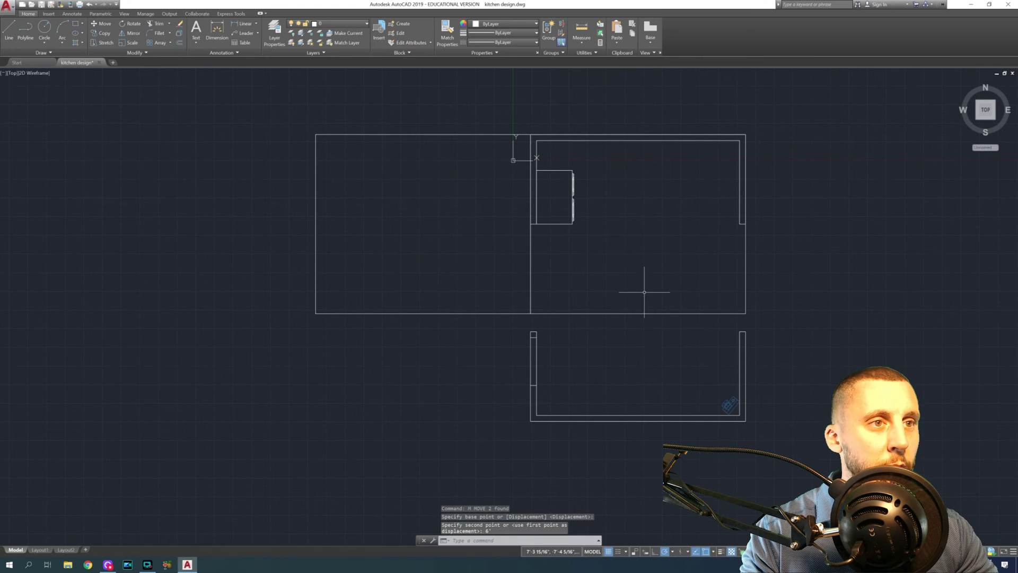
Check the length type in the Drawing Units settings.
middle_drag(642, 292, 628, 295)
text(units)
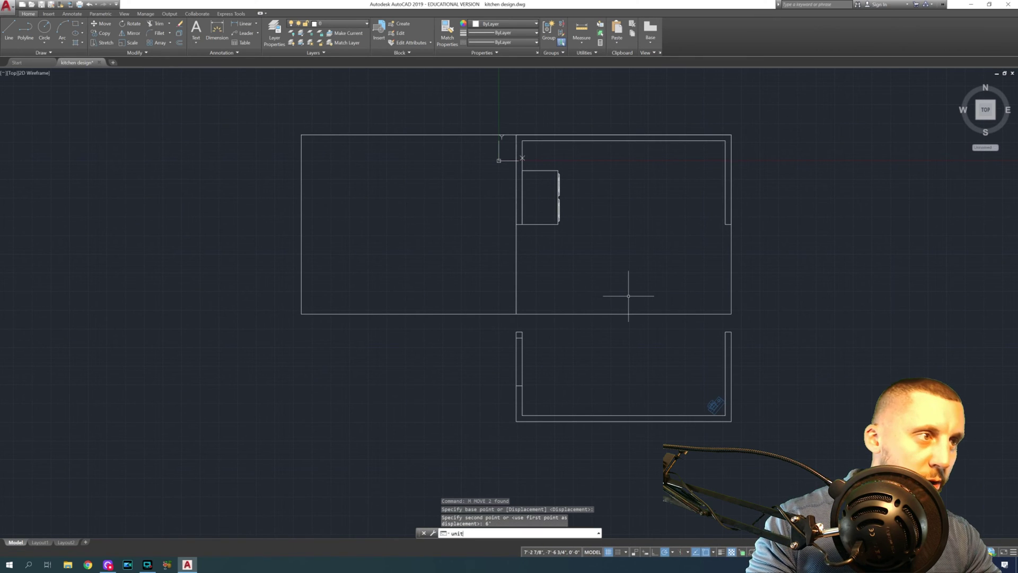
key(Return)
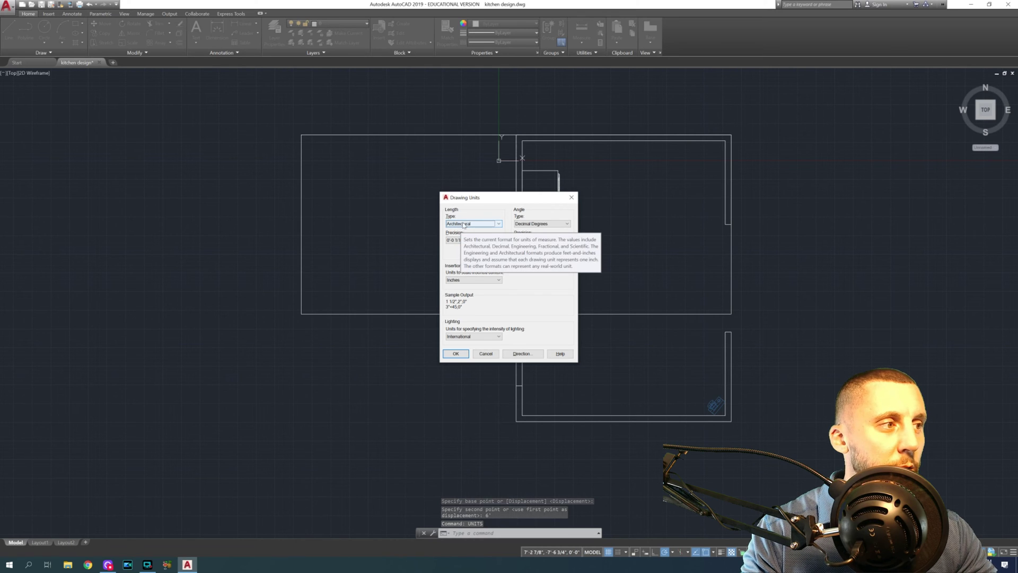
click(455, 353)
Copy the kitchen floor slab from its outer corner to the adjacent corner, extending the floor under the moved walls.
mouse_move(675, 387)
shift+middle_down()
mouse_move(599, 359)
mouse_move(547, 292)
shift+middle_up()
click(576, 418)
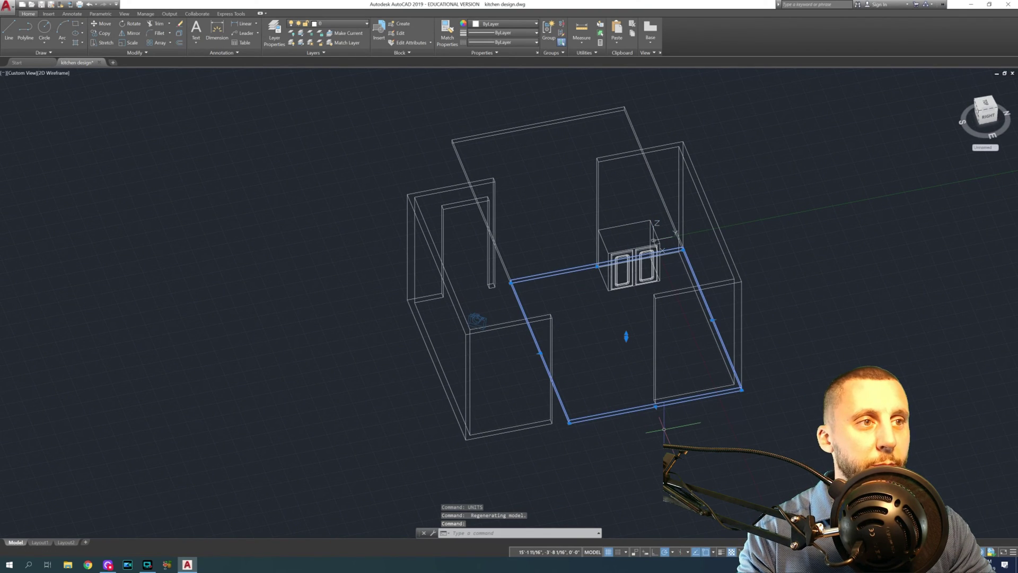
text(copy)
key(Return)
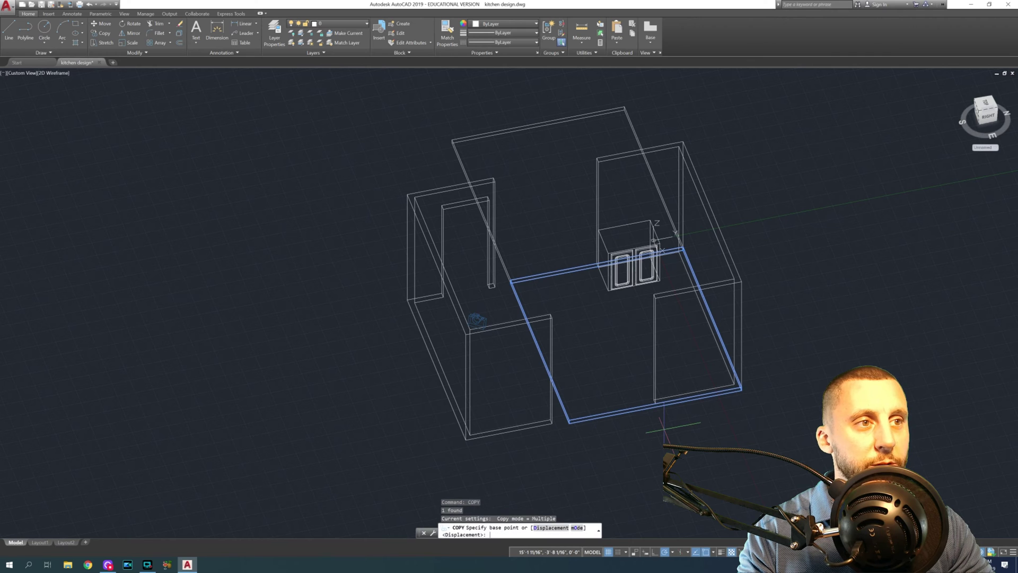
scroll(734, 408, up, 4)
click(752, 362)
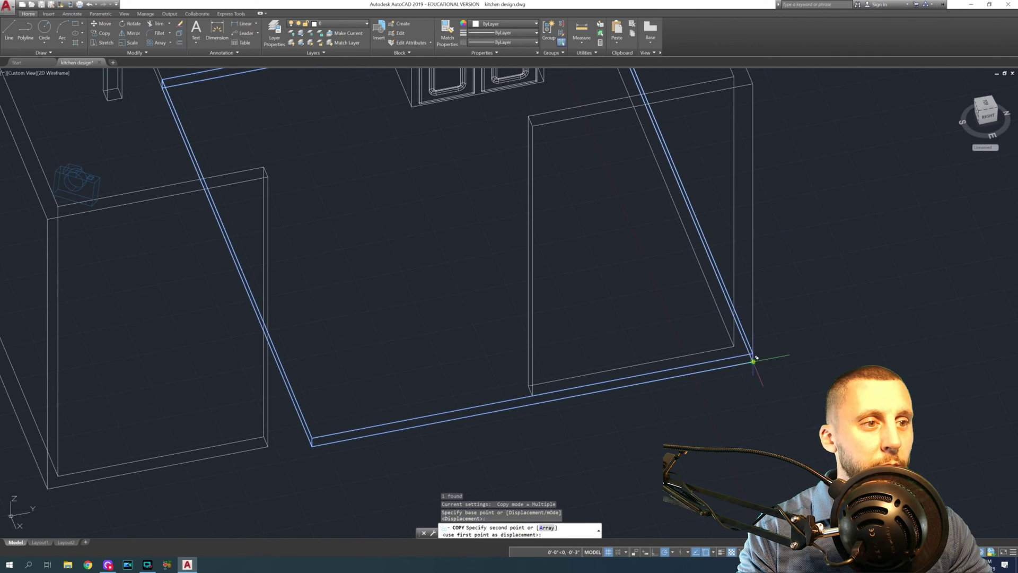
scroll(752, 358, down, 4)
scroll(581, 393, up, 4)
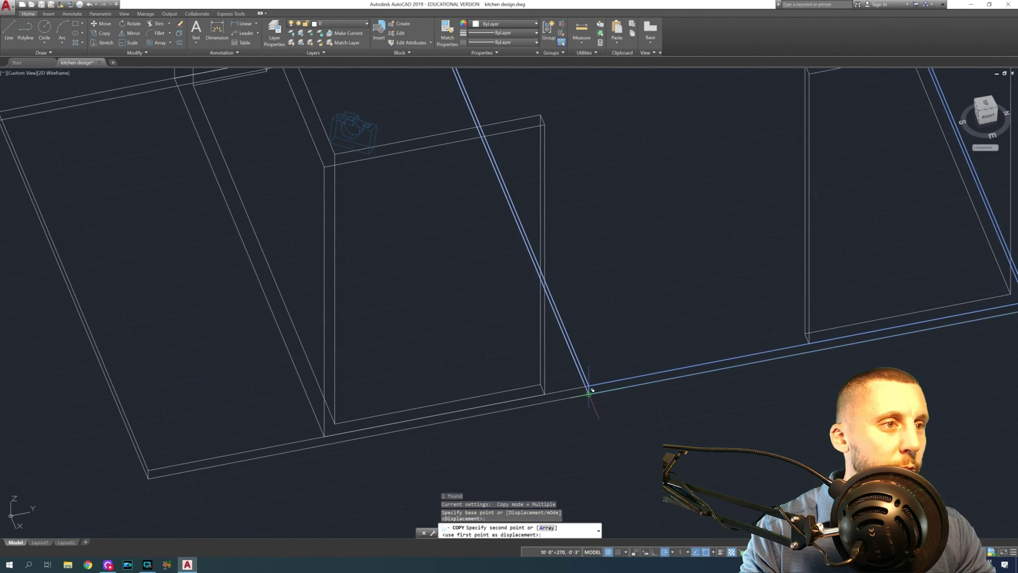
click(583, 391)
key(Escape)
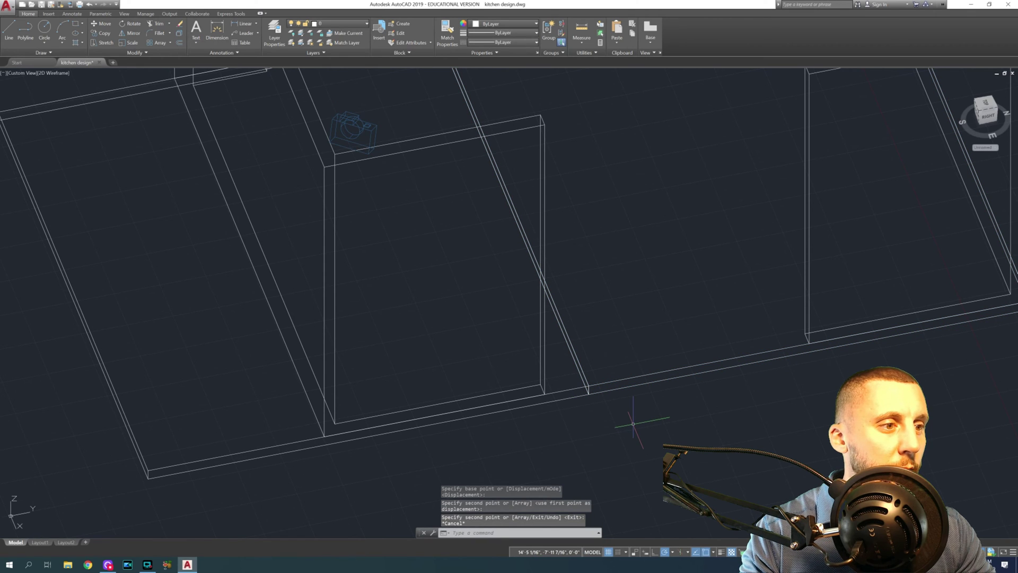
Union the original kitchen floor slab and its copy into one solid.
text(union)
key(Return)
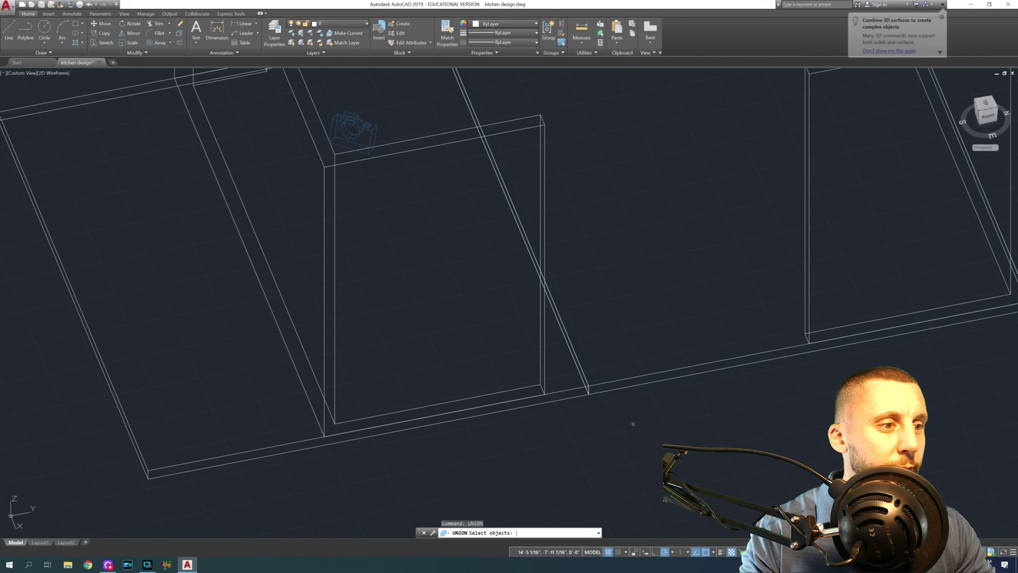
click(589, 397)
click(583, 388)
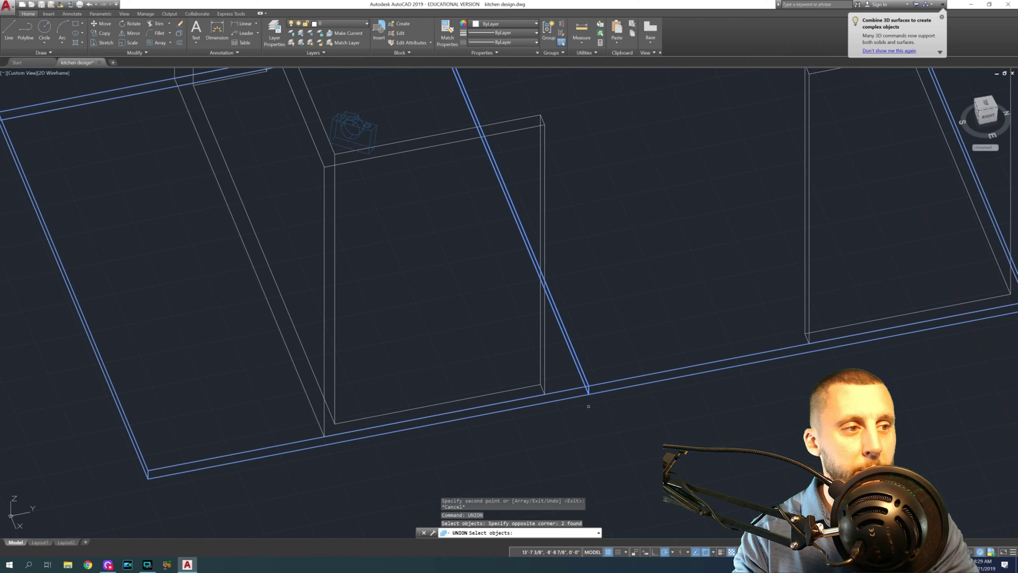
scroll(589, 406, down, 5)
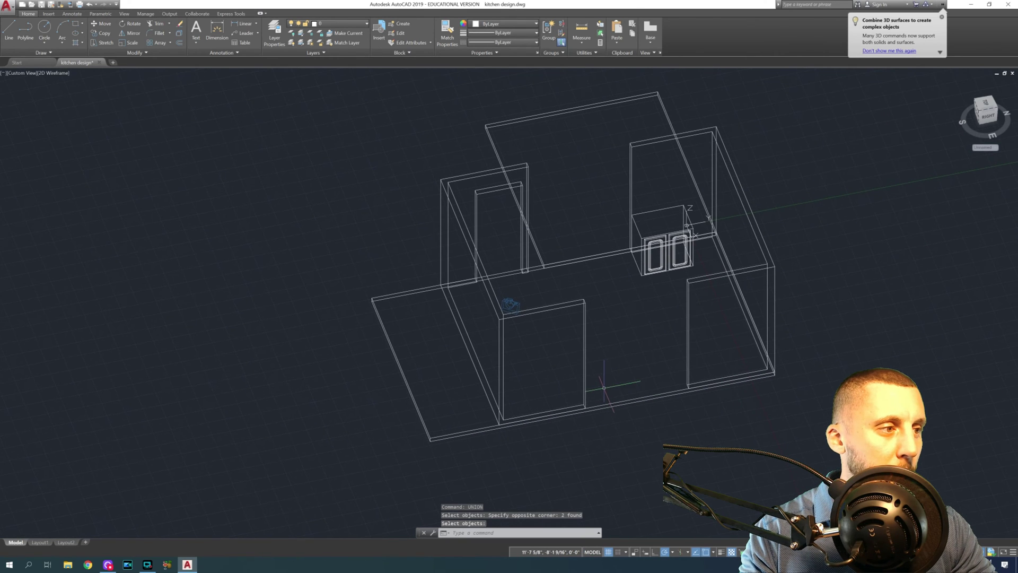
key(Return)
Move the adjoining room's floor slab about 6'-6" in the 270° direction, toward the doorway side.
click(528, 131)
click(485, 119)
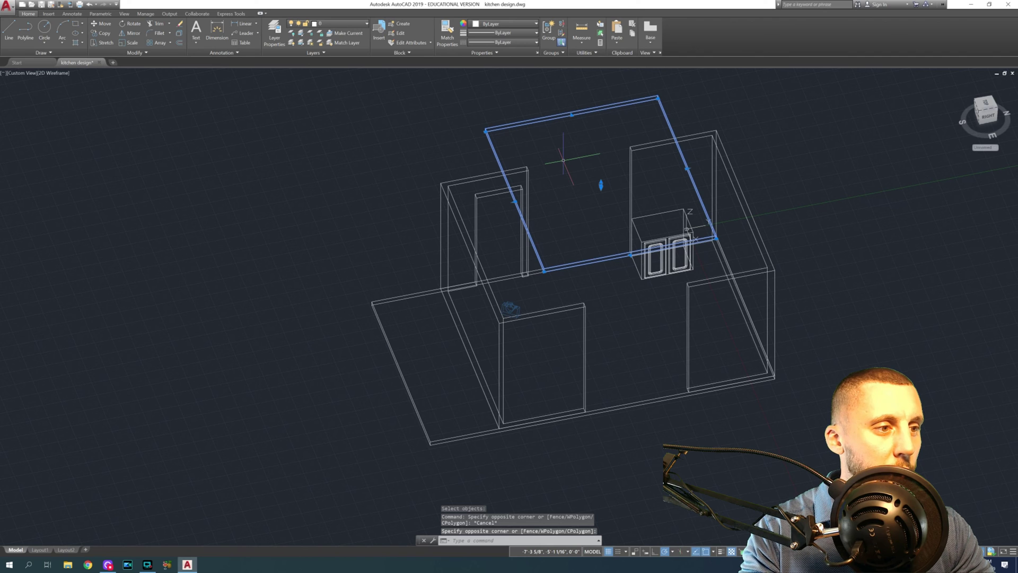
text(m)
key(Return)
click(688, 228)
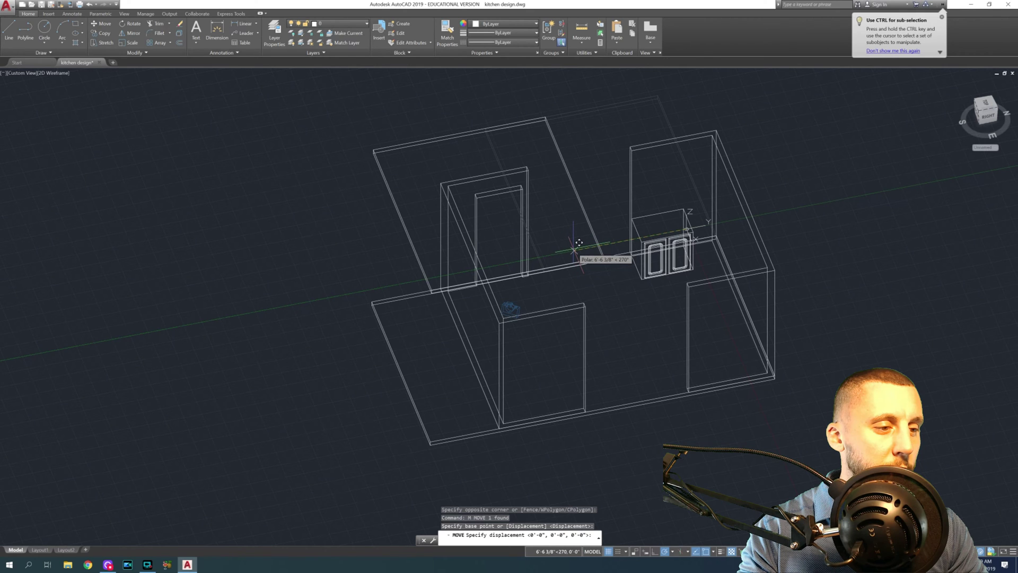
click(573, 250)
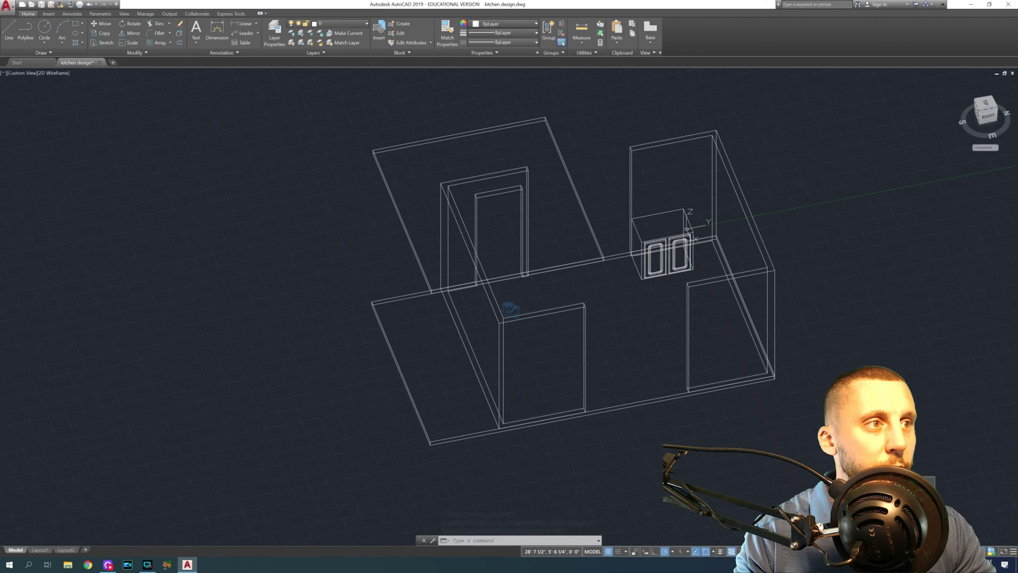
Switch to the 3D Basics workspace and dock the command line beneath the drawing area, enlarged to show several history lines.
text(wscurrent)
key(Return)
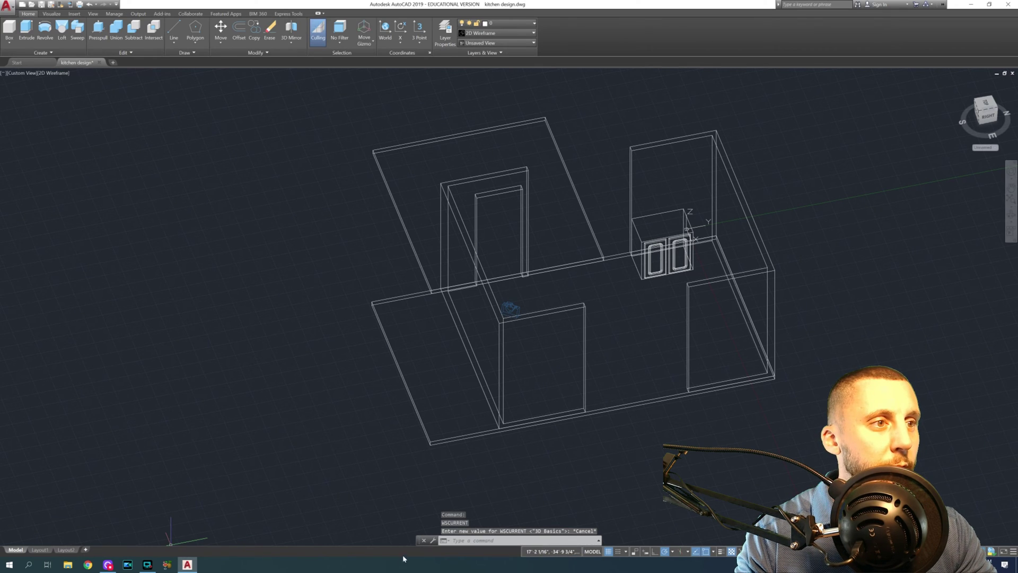
drag(419, 540, 404, 540)
click(384, 519)
click(365, 497)
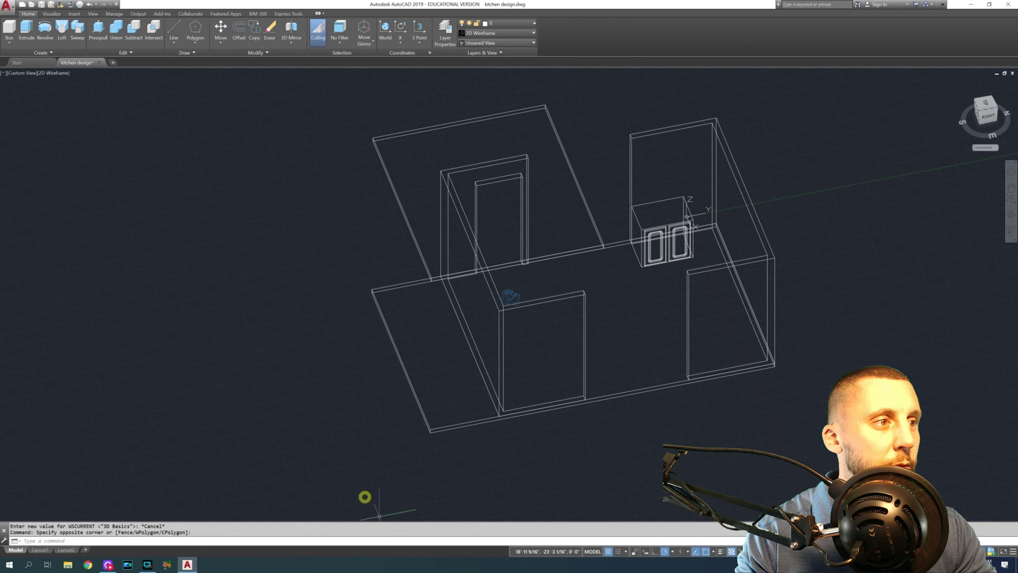
drag(381, 521, 379, 506)
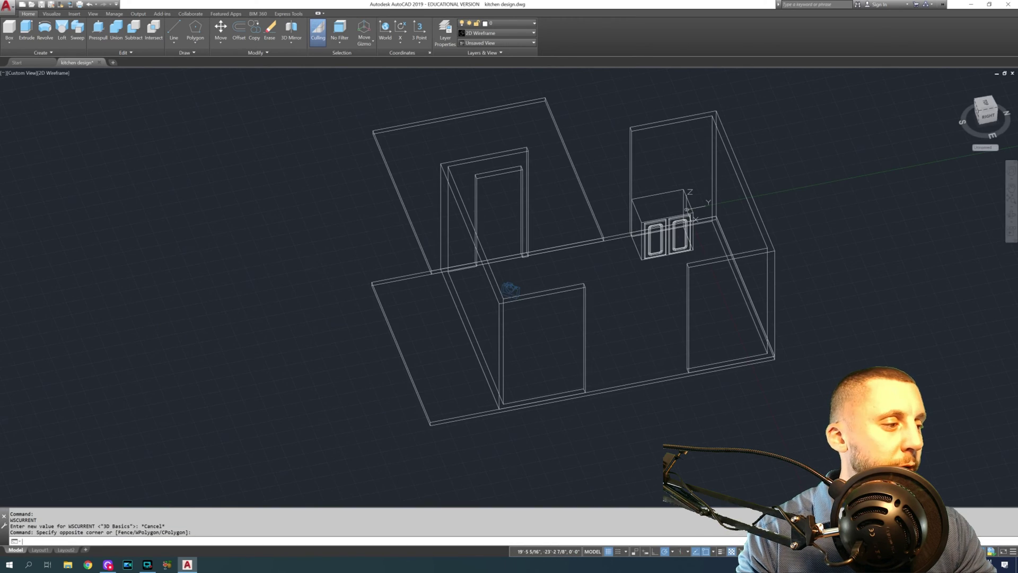
Model a box filling the gap in the front wall, from one wall end to the other at full wall height.
click(9, 28)
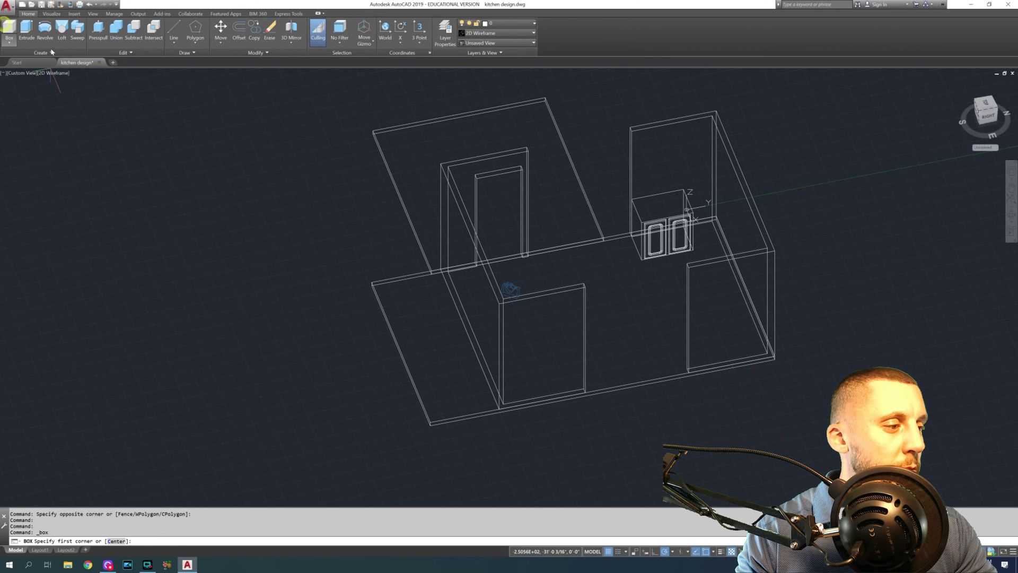
scroll(541, 335, up, 5)
click(530, 306)
scroll(656, 278, down, 2)
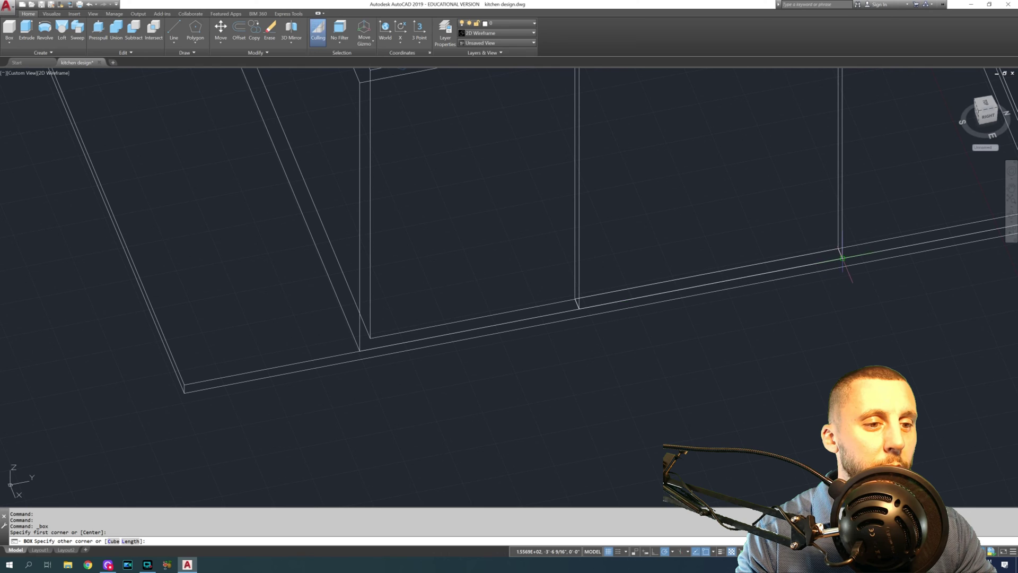
click(842, 256)
scroll(821, 142, down, 3)
scroll(820, 142, up, 5)
click(806, 206)
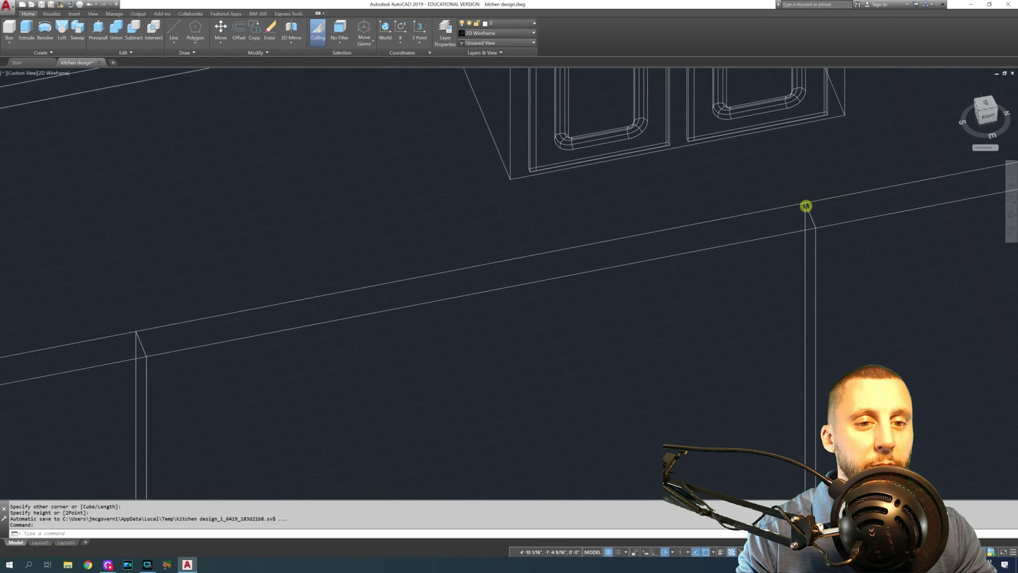
Union the front wall's infill box with the wall solids on both sides of it.
scroll(806, 206, down, 5)
text(u)
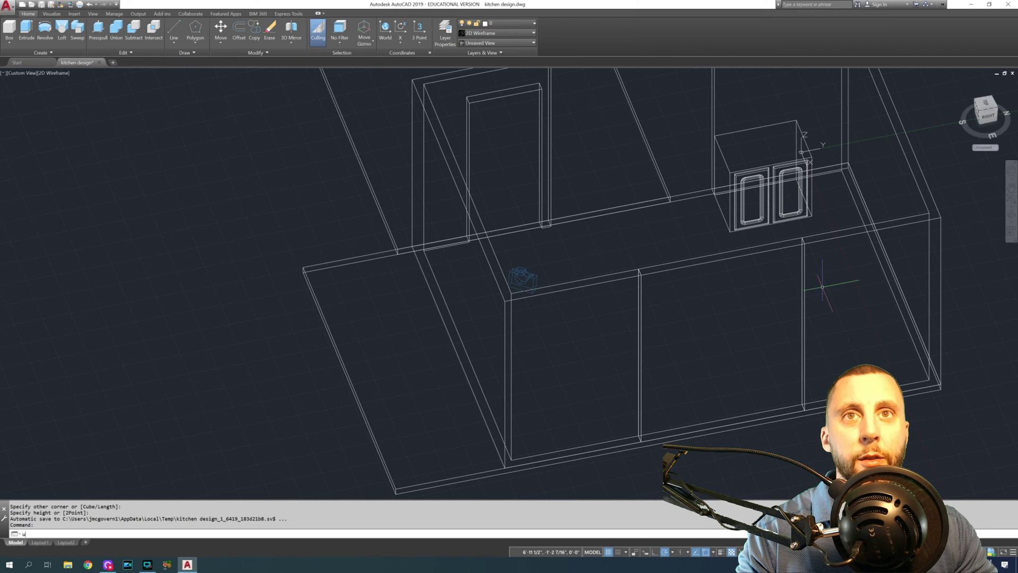
text(ni)
key(Return)
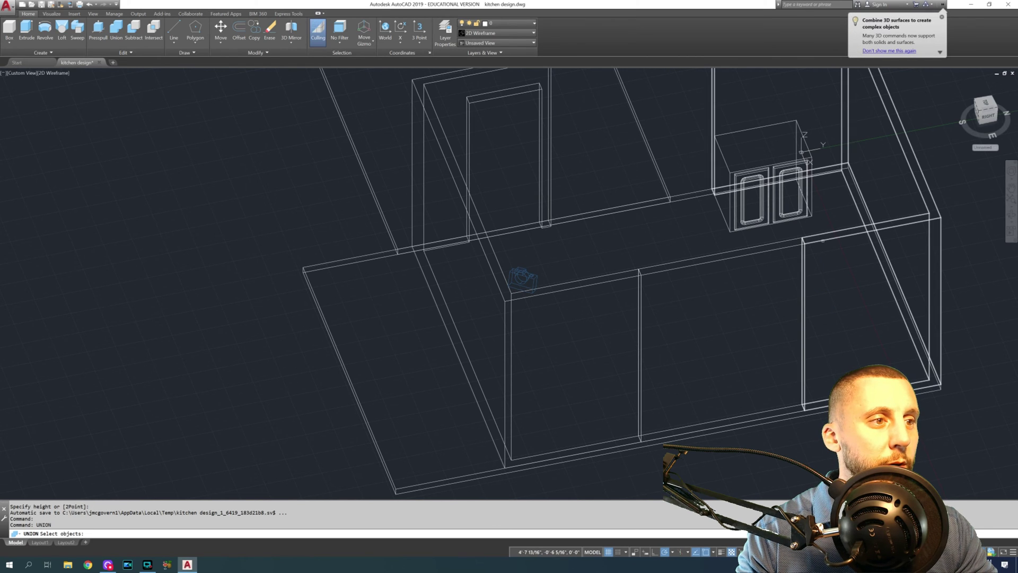
click(822, 240)
click(635, 277)
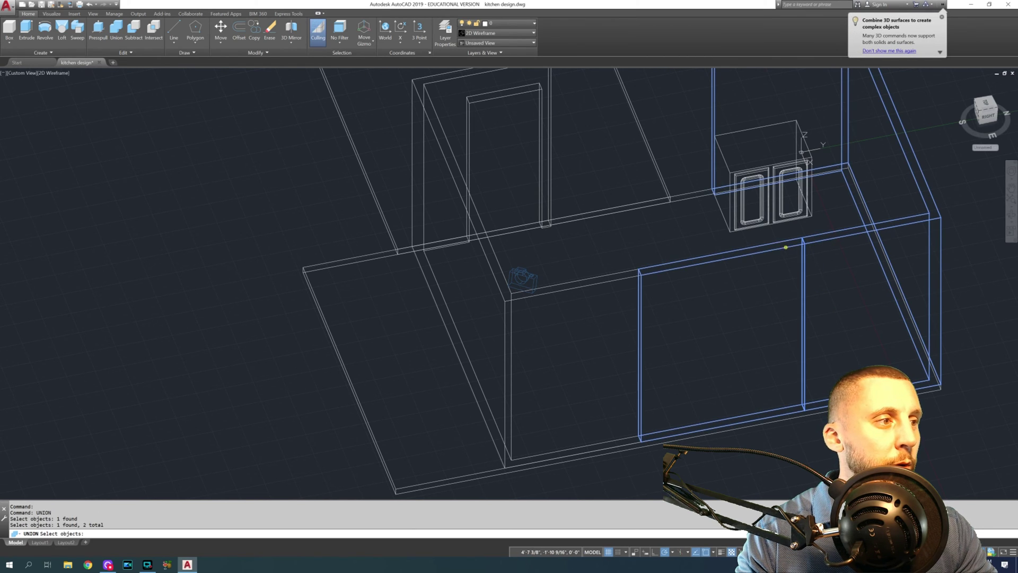
click(629, 277)
key(Return)
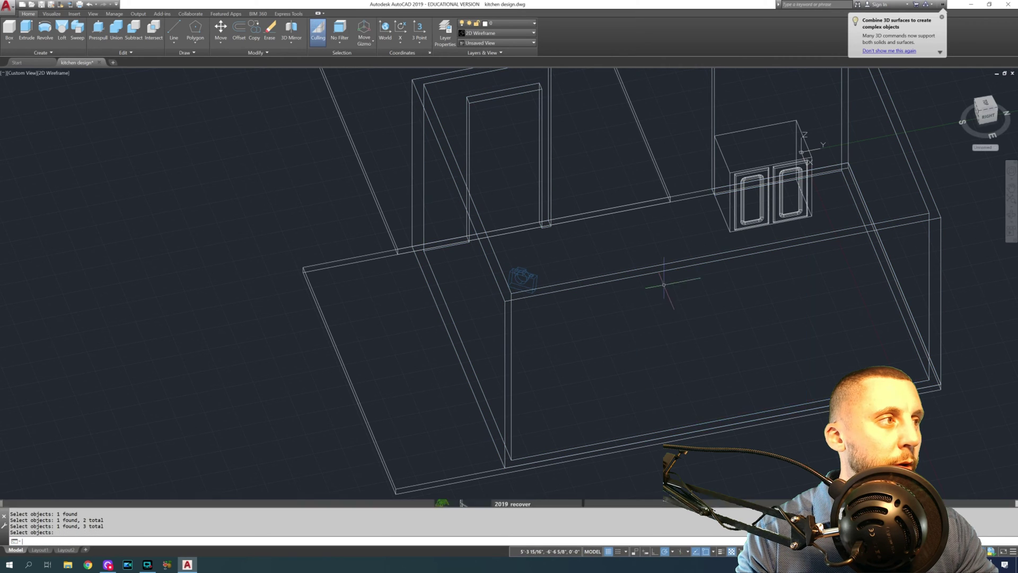
Model a box filling the back wall's gap between the doorway section and the opposite wall section, at full wall height.
middle_drag(592, 183, 563, 272)
scroll(563, 272, up, 3)
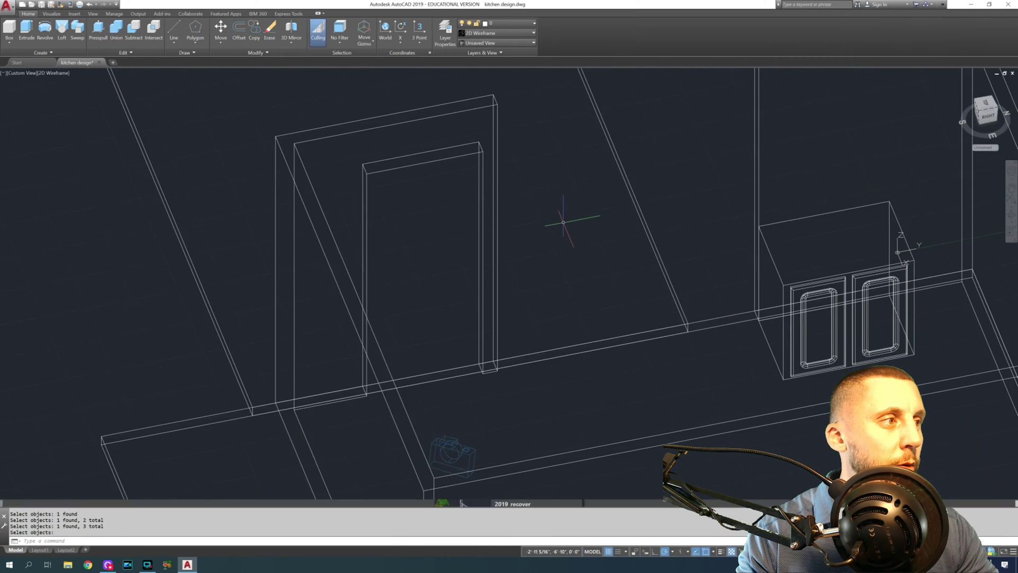
middle_drag(563, 220, 539, 269)
click(9, 27)
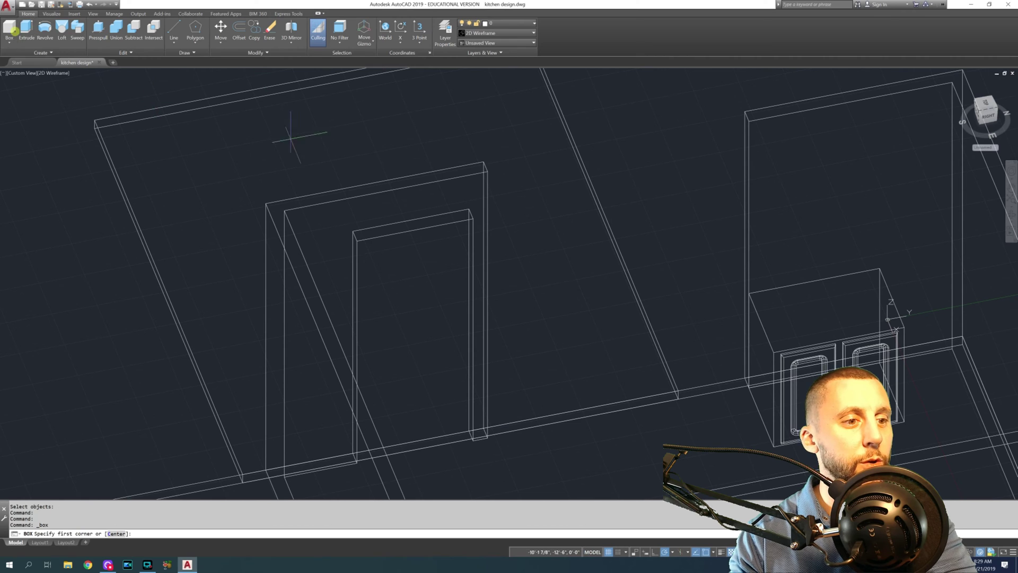
click(481, 162)
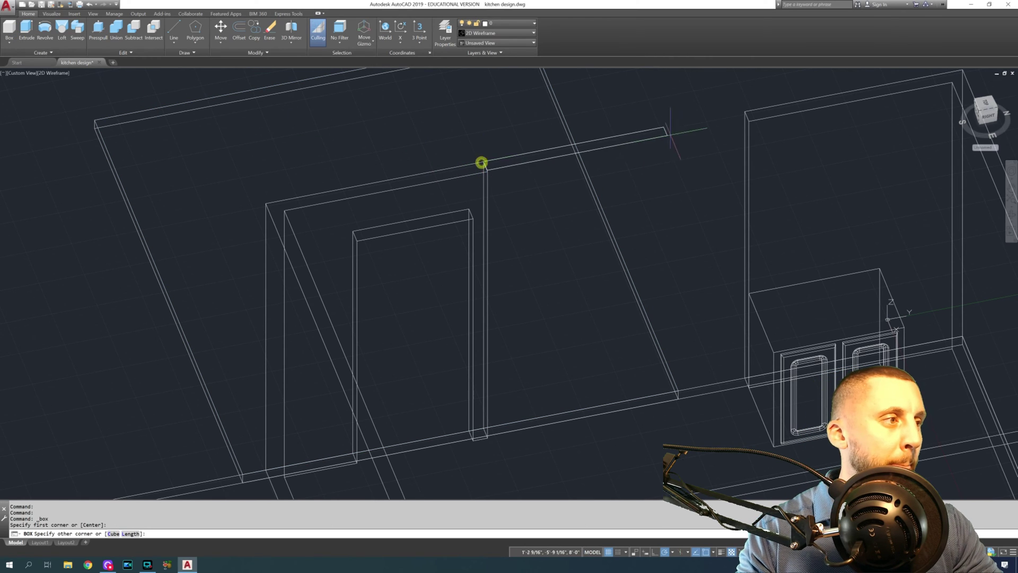
click(745, 114)
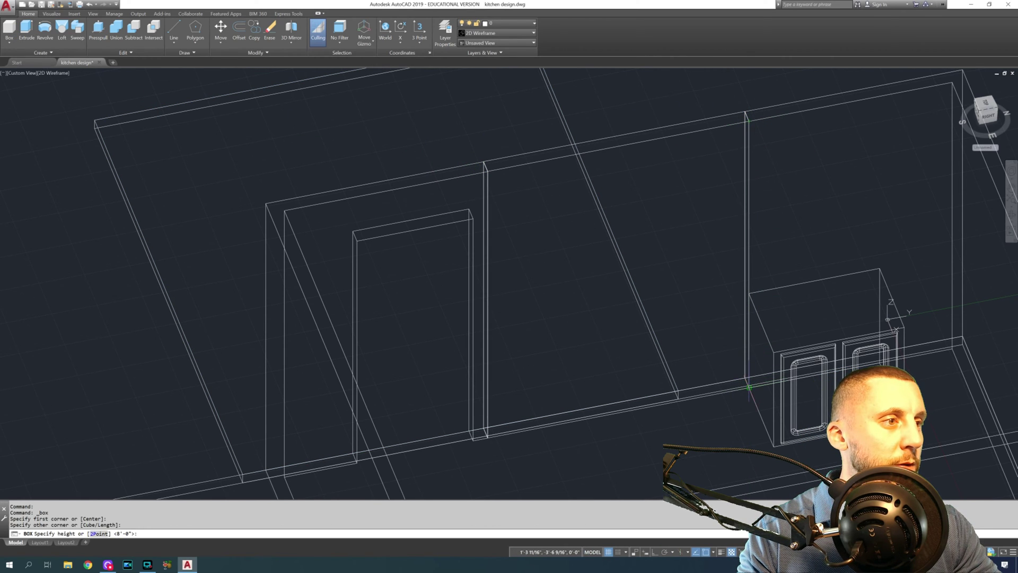
scroll(480, 434, up, 6)
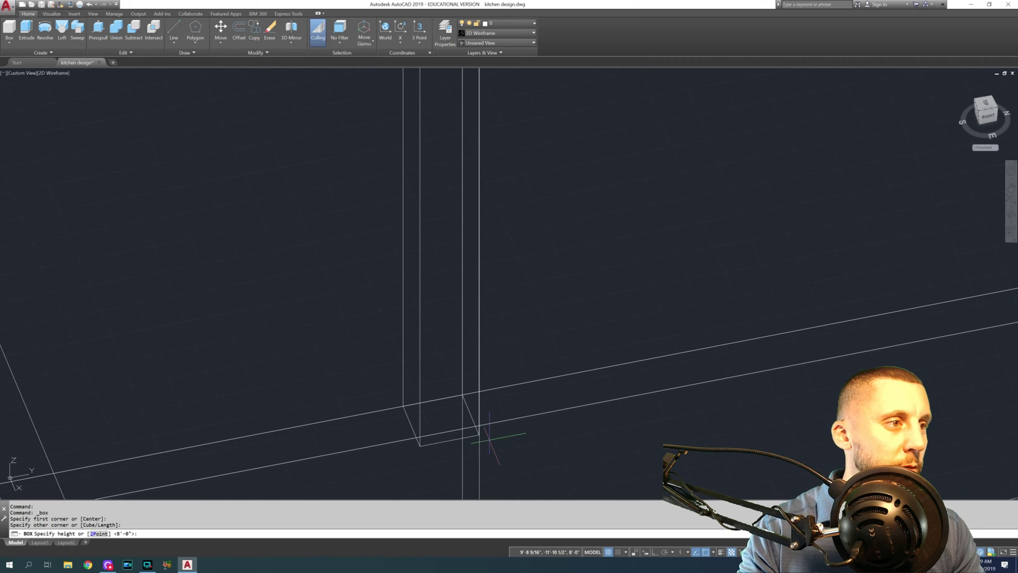
click(478, 434)
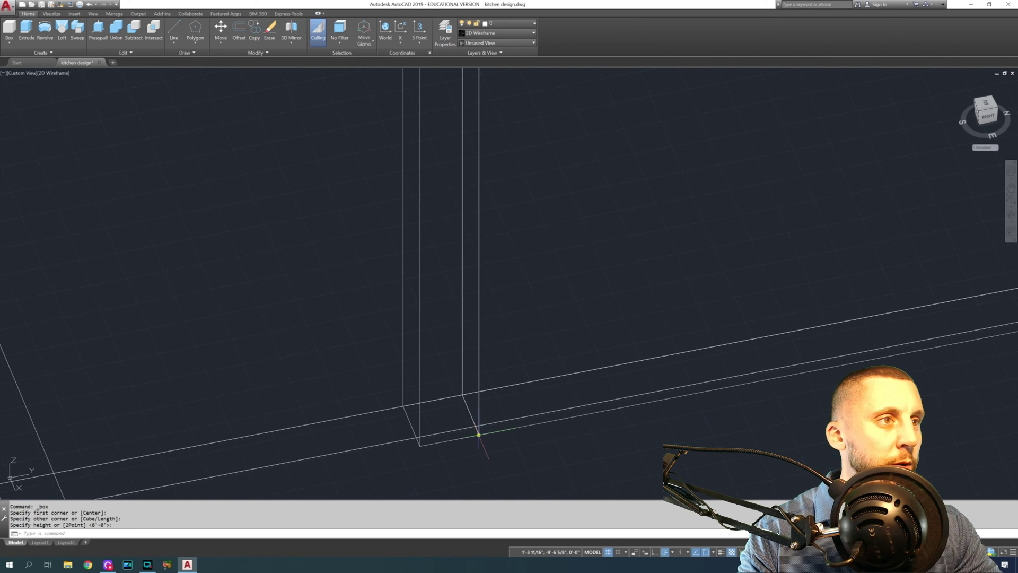
Union the back wall's infill box with the kitchen walls into one solid.
scroll(479, 432, down, 8)
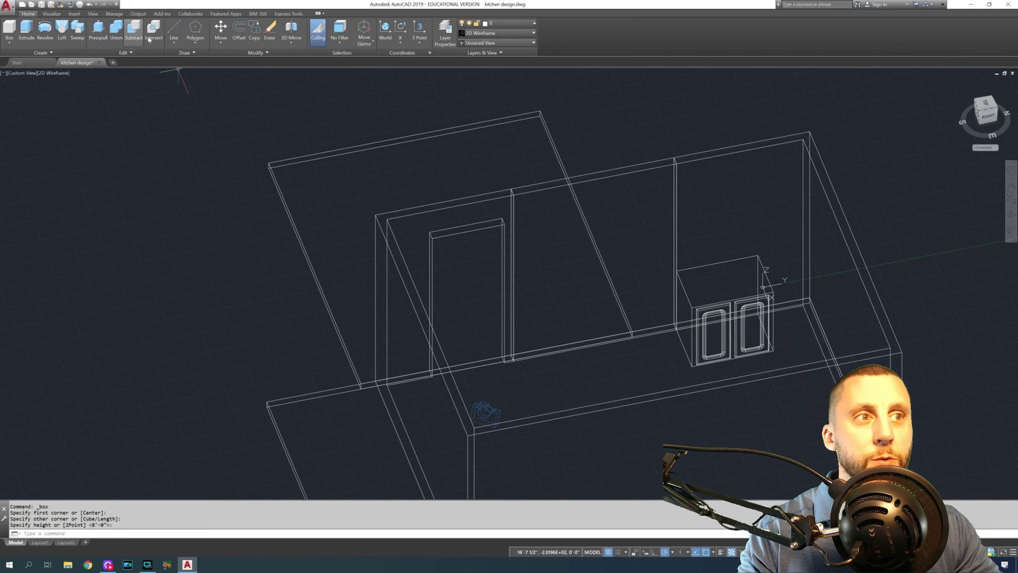
click(116, 30)
click(502, 200)
click(501, 199)
key(Return)
Check the room through the camera in an enlarged preview, then close the preview and deselect the camera.
click(484, 412)
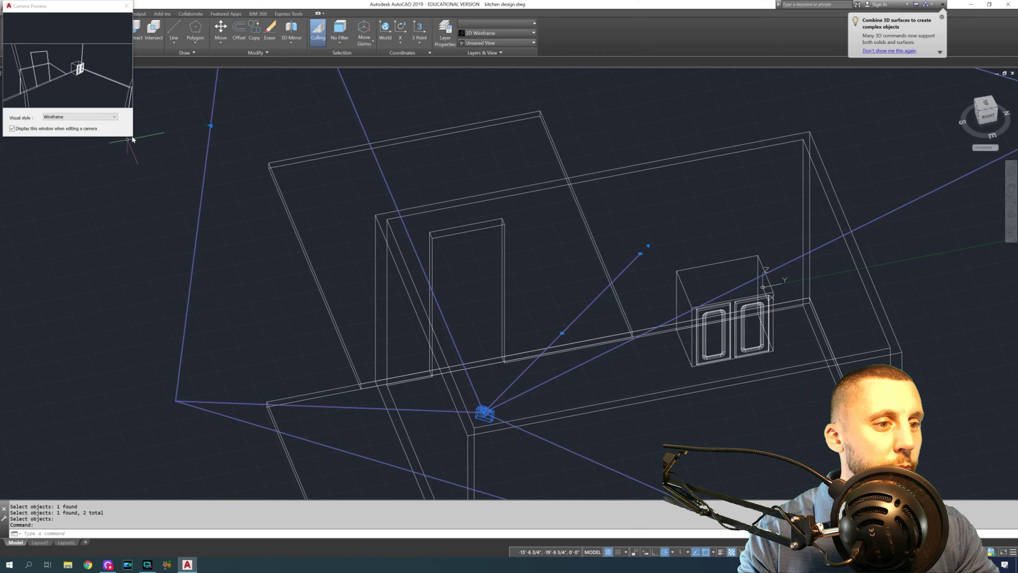
drag(132, 138, 356, 316)
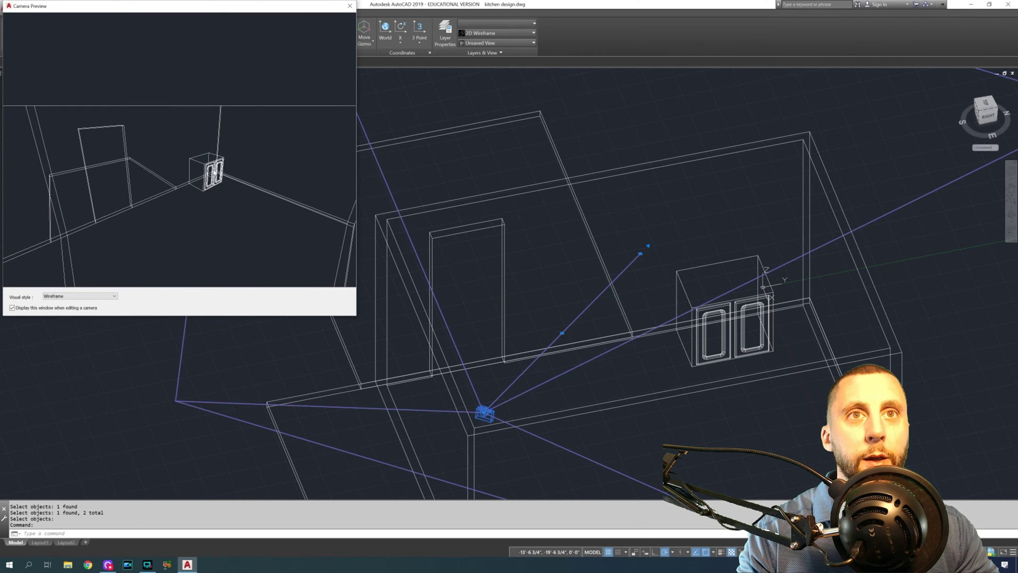
click(349, 7)
mouse_move(647, 338)
middle_down()
mouse_move(586, 197)
mouse_move(591, 254)
middle_up()
key(Escape)
Move the two-door cabinet along the back wall from its rear lower corner to the doorway's nearest lower corner.
click(587, 137)
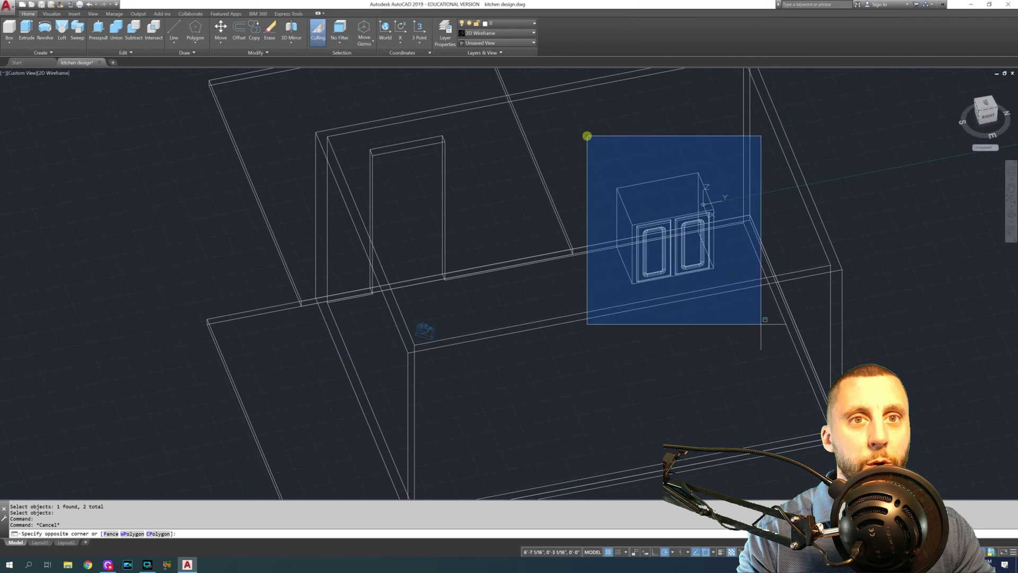
click(736, 300)
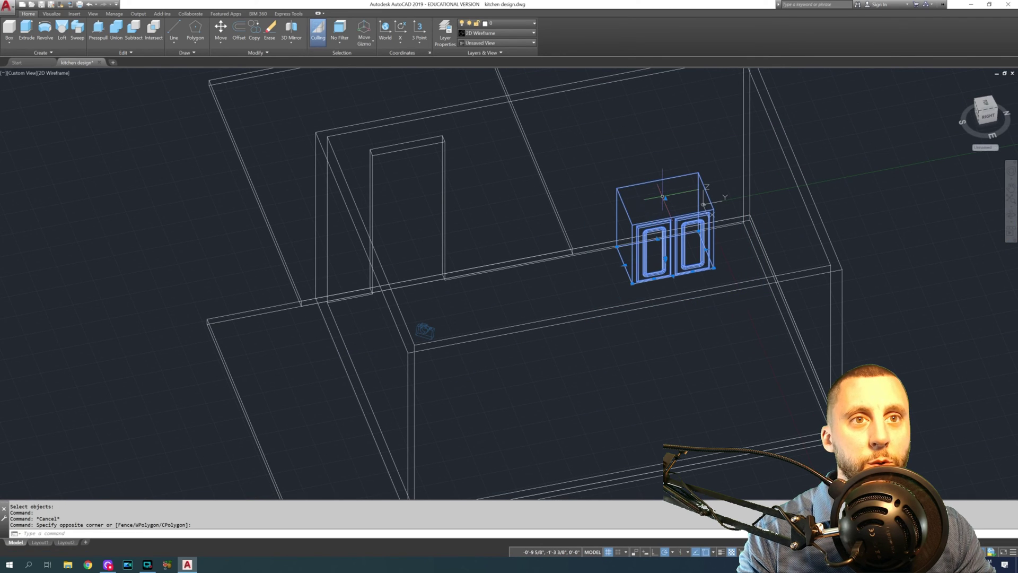
key(Return)
scroll(626, 228, up, 4)
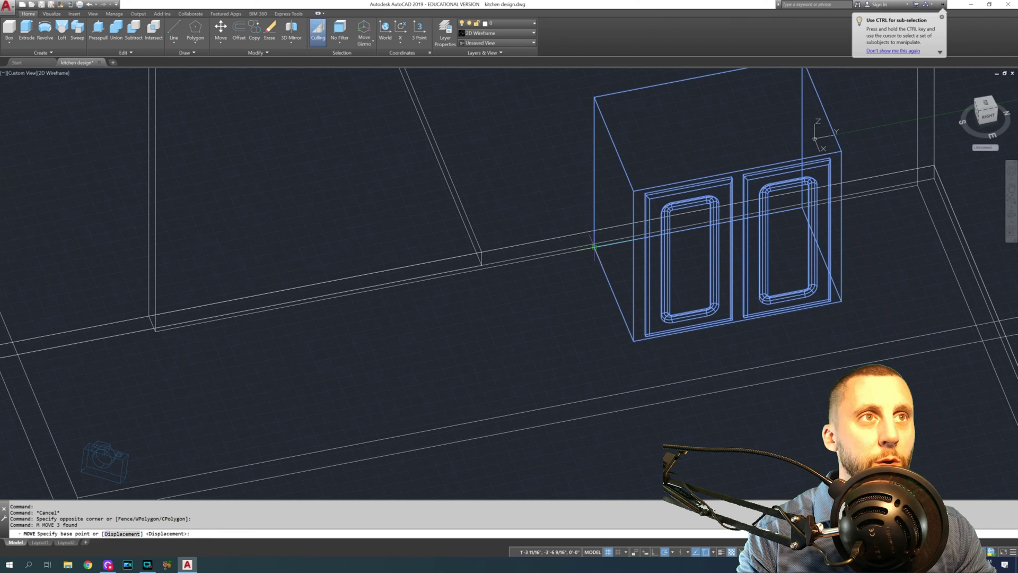
click(595, 246)
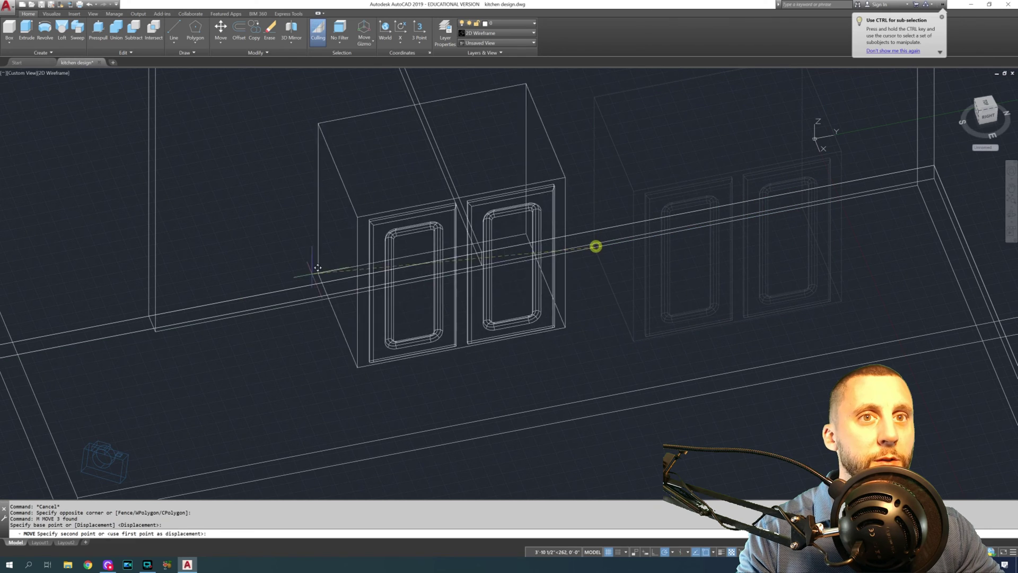
click(161, 325)
Move the two-door cabinet 4" away from the doorway along the back wall, in the 90° direction.
scroll(154, 332, down, 3)
click(130, 196)
click(390, 422)
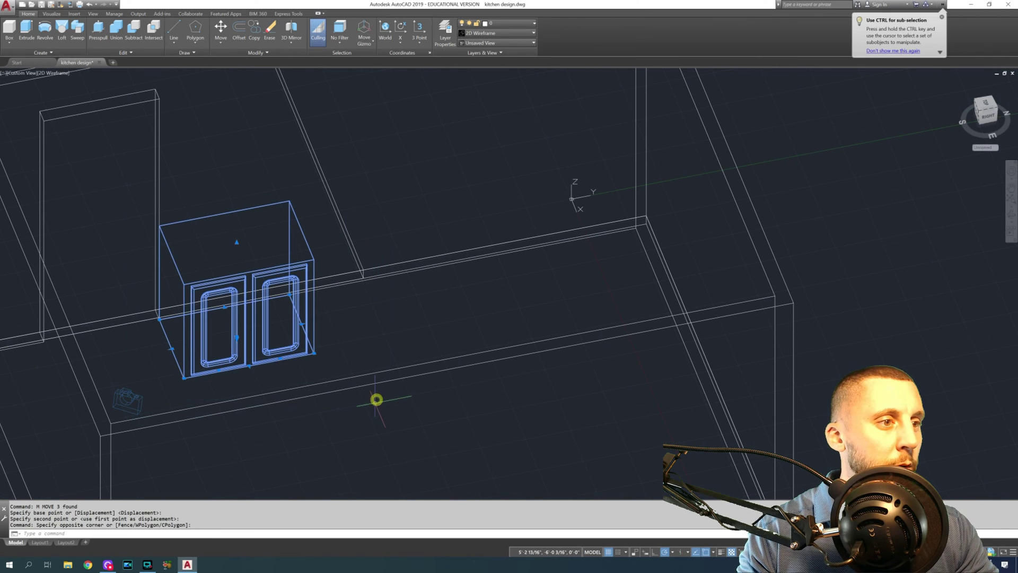
text(m)
key(Return)
click(360, 334)
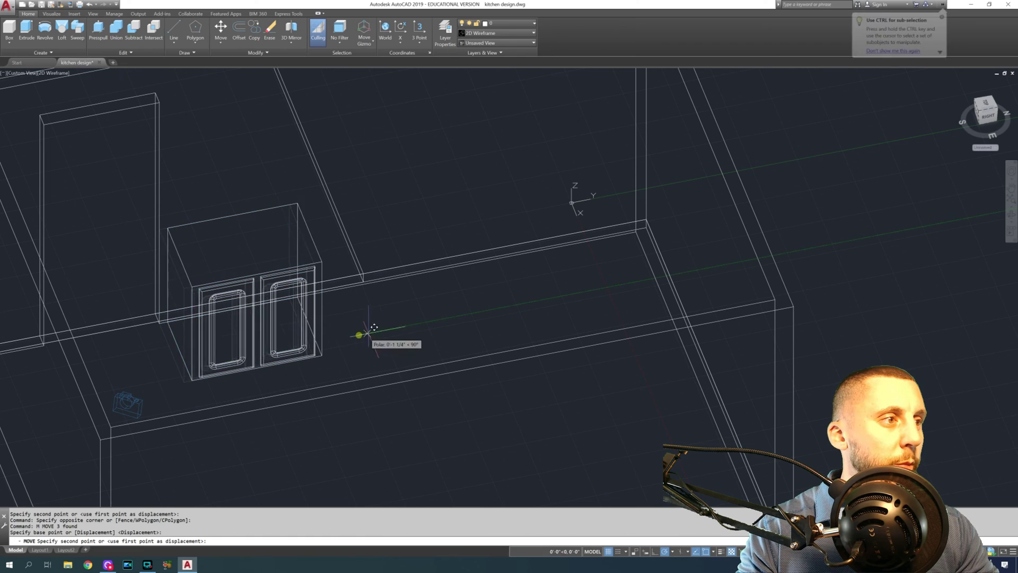
text(4)
key(Return)
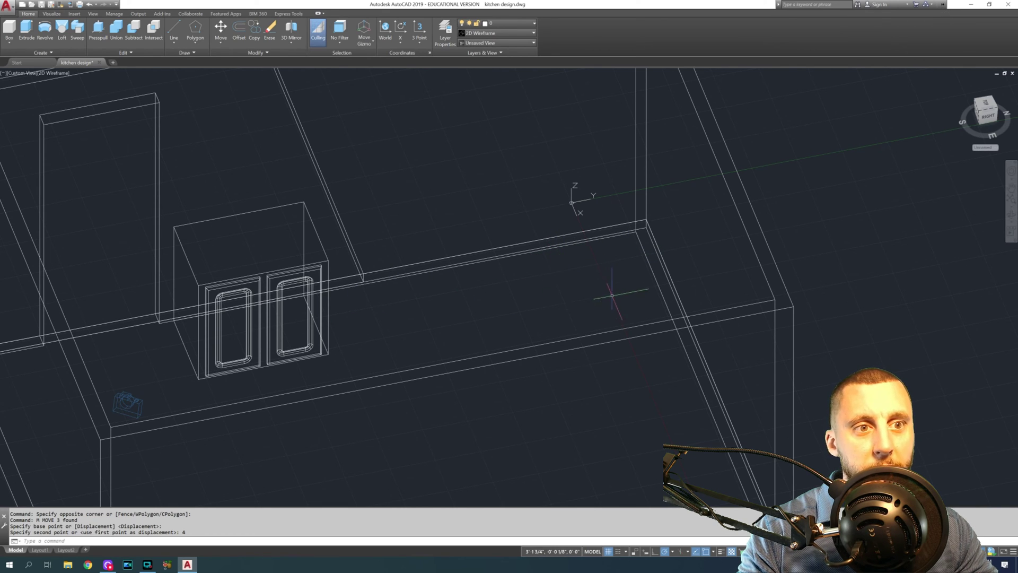
click(9, 29)
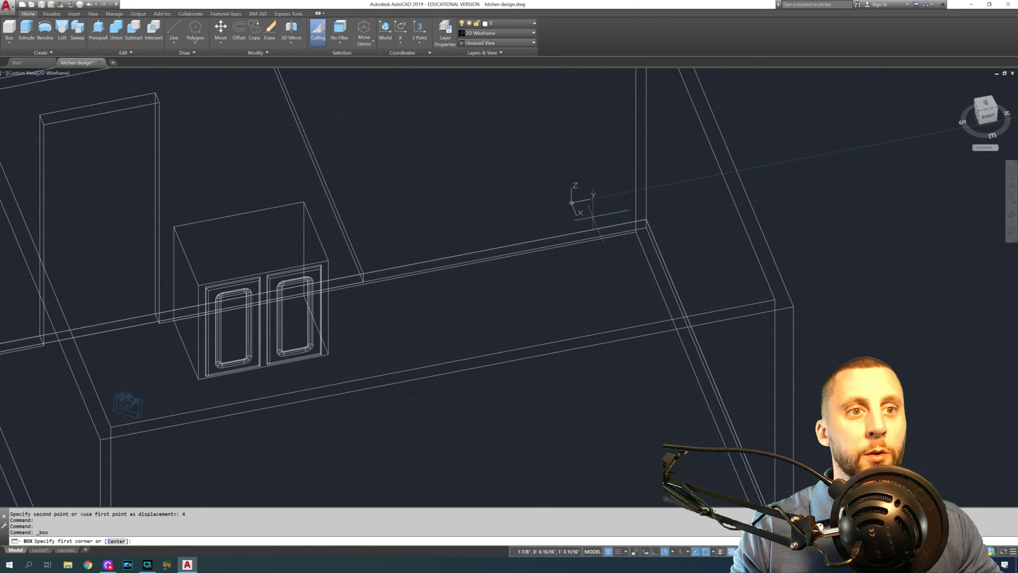
scroll(610, 276, down, 5)
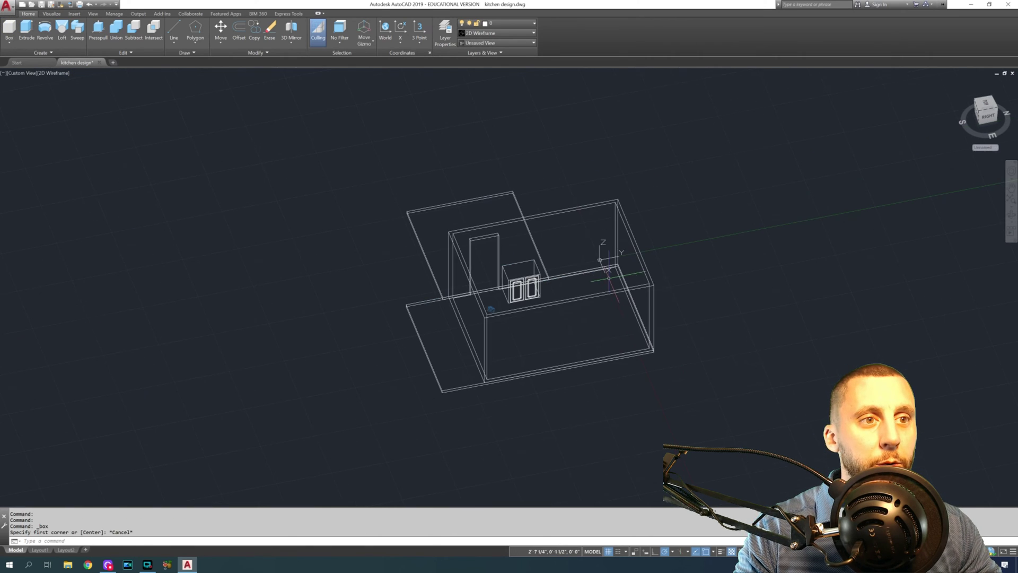
key(Escape)
Move both floor slabs together 20' in the 270° direction, clear of the kitchen walls.
click(424, 338)
click(423, 219)
click(402, 243)
click(430, 318)
click(431, 220)
click(420, 265)
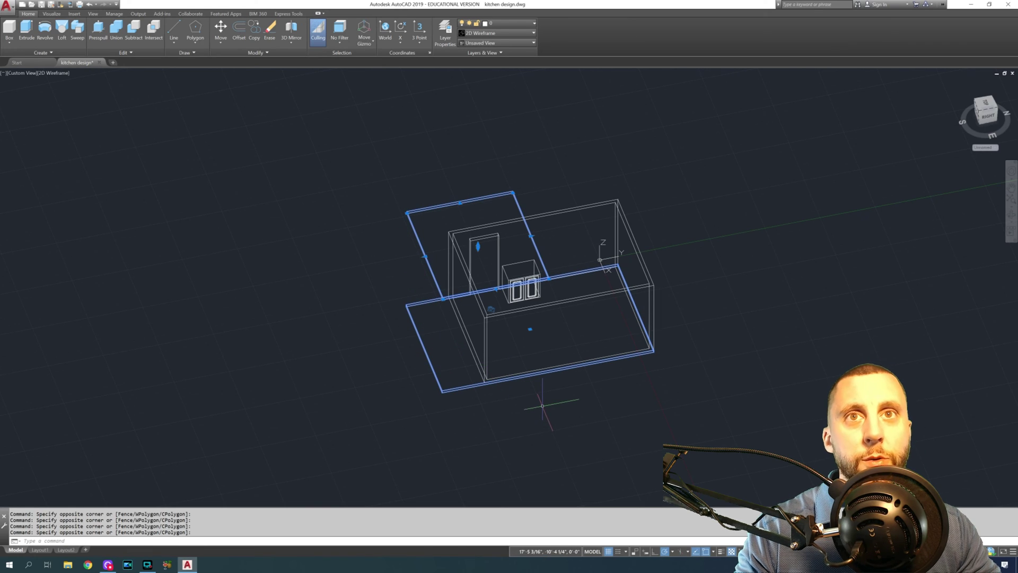
text(m)
key(Return)
click(592, 409)
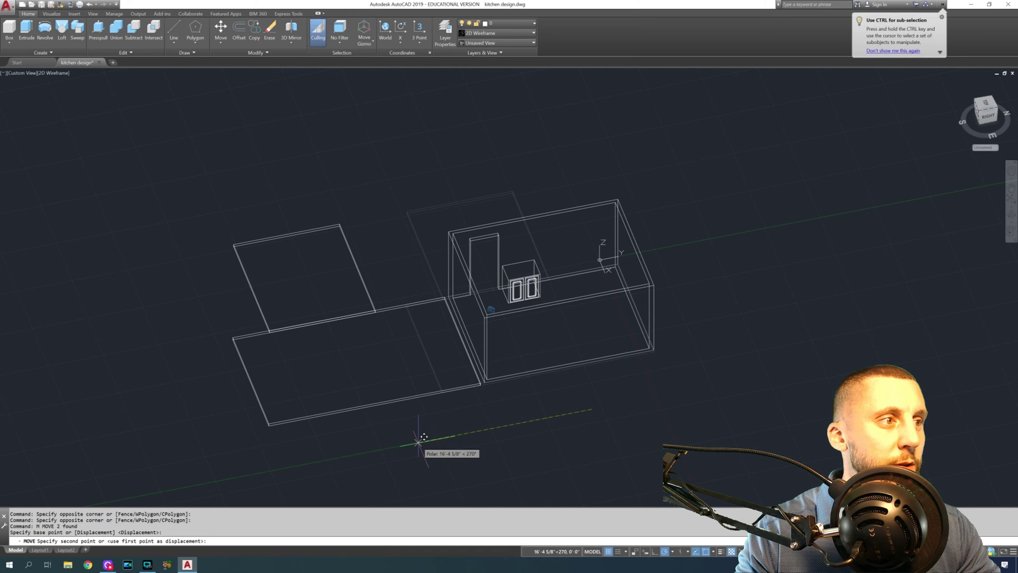
text(20)
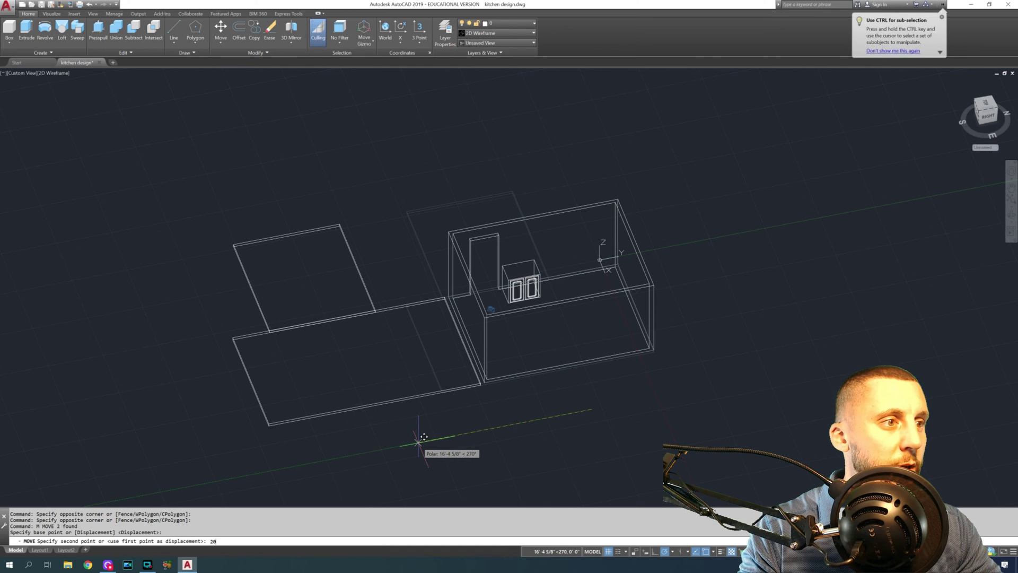
text(')
key(Return)
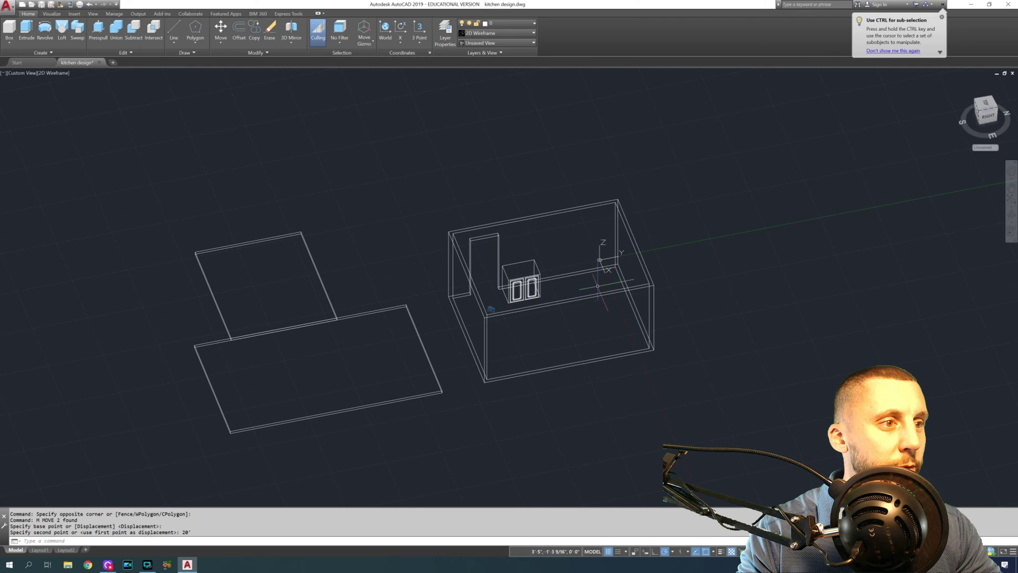
shift+middle_drag(590, 316, 610, 295)
scroll(557, 265, up, 4)
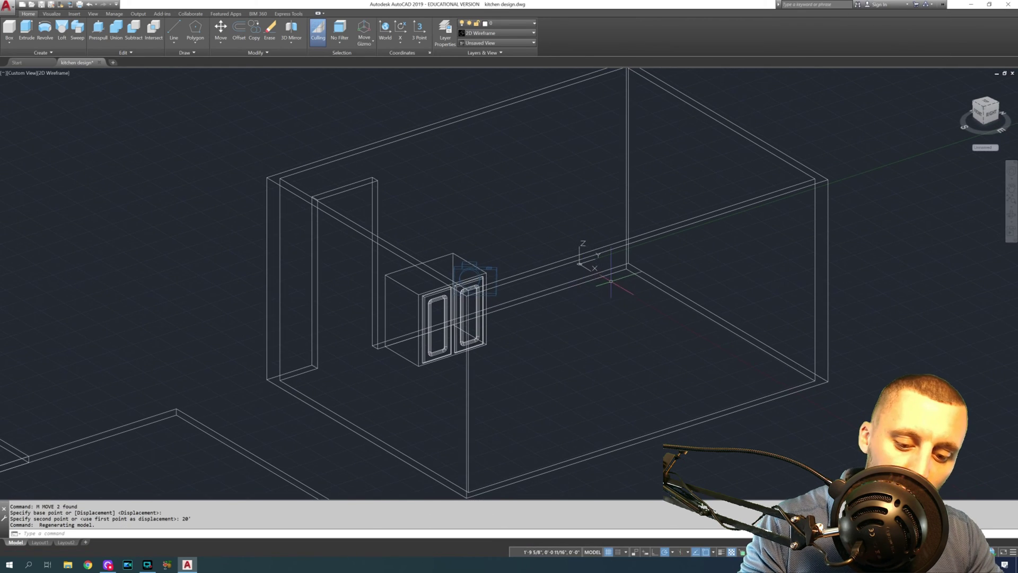
scroll(615, 270, up, 6)
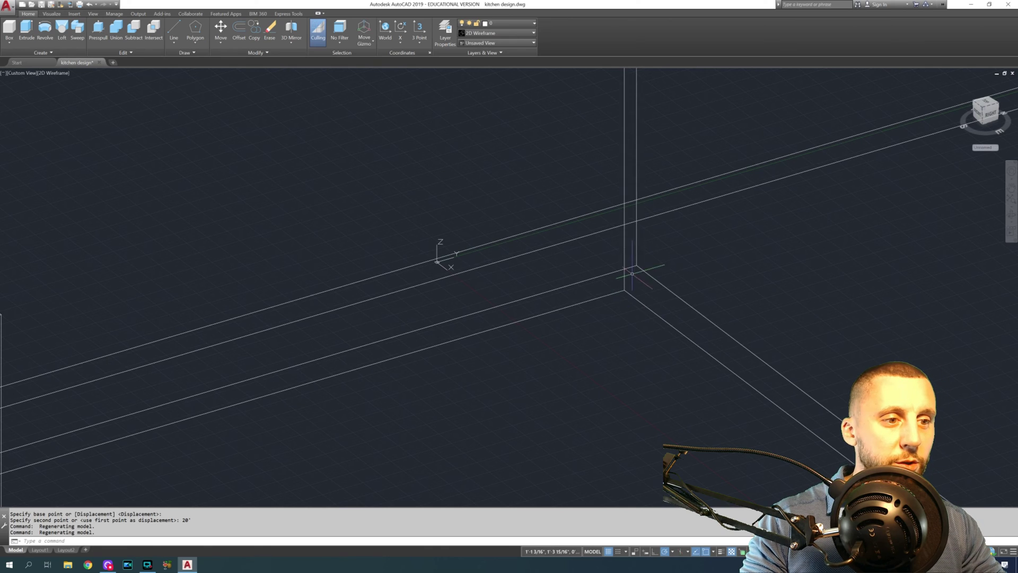
scroll(622, 305, down, 7)
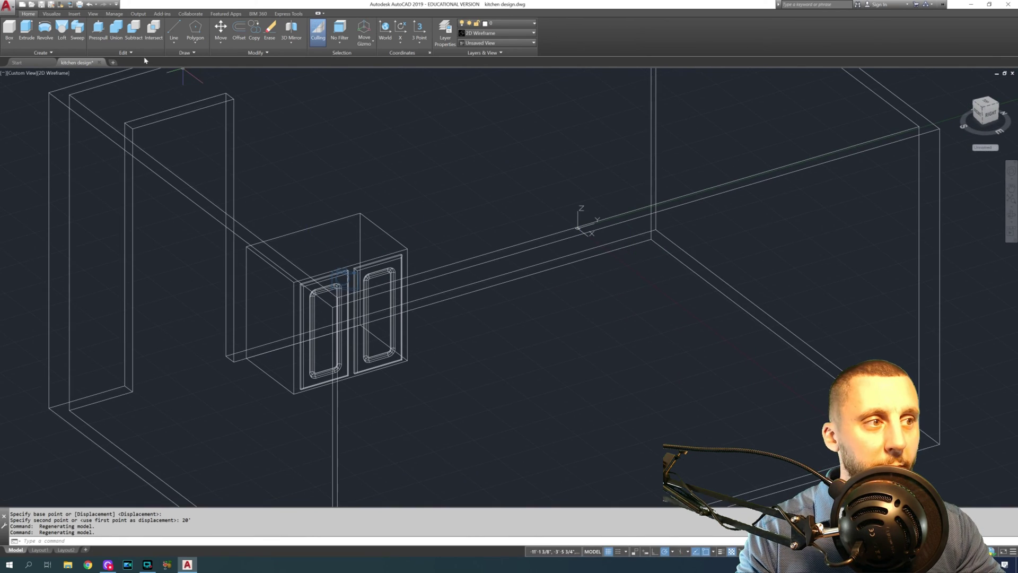
Create a box 36" long, 36" wide and 34" high at the room's inner back floor corner, starting along the back wall.
click(9, 30)
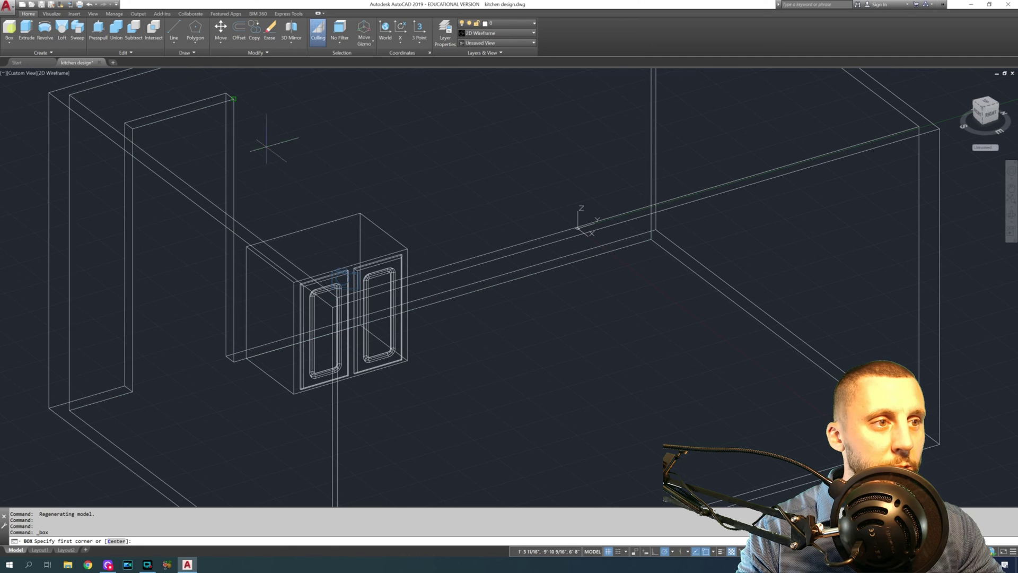
click(652, 239)
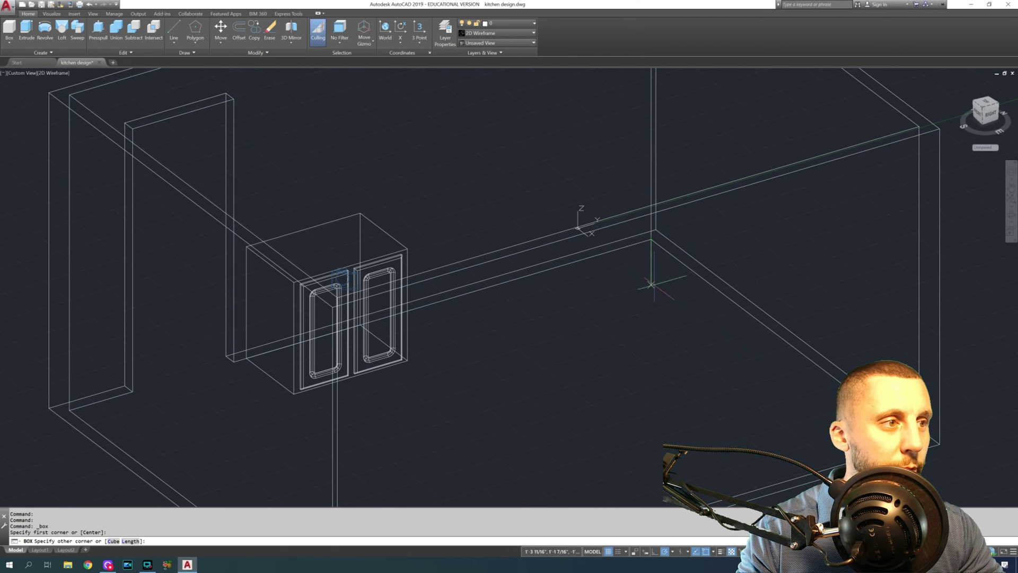
text(L)
key(Return)
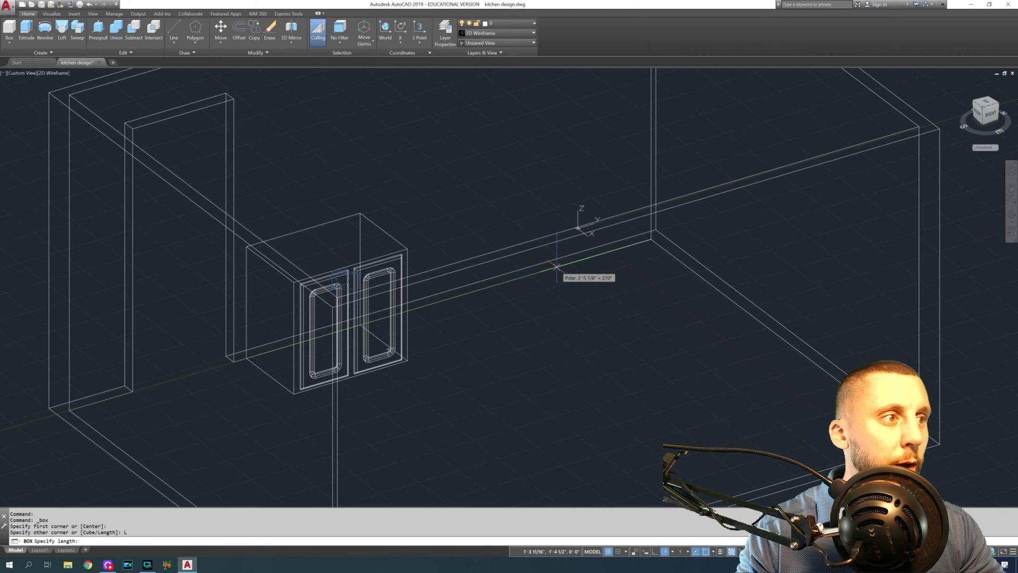
text(36)
key(Return)
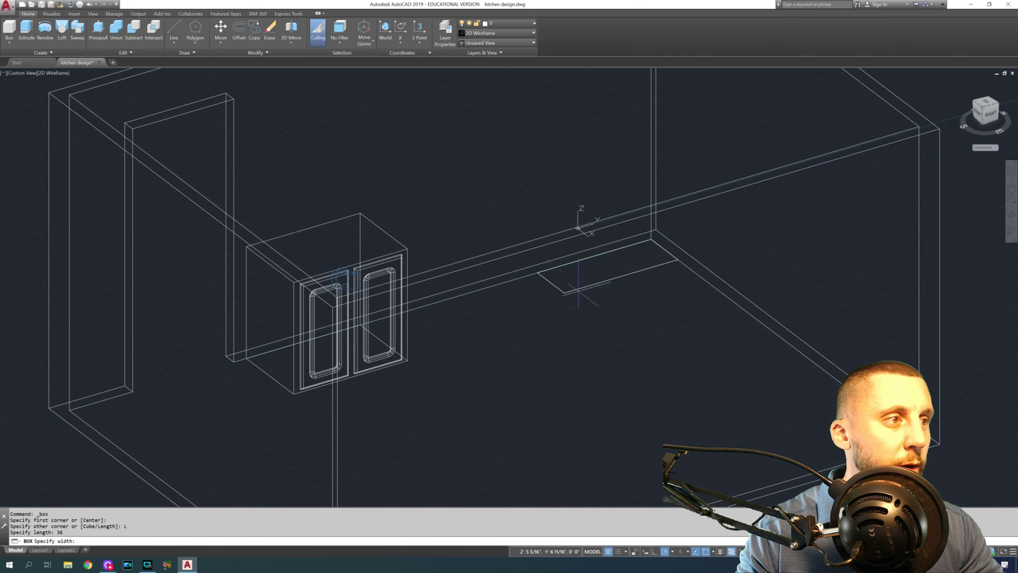
key(Return)
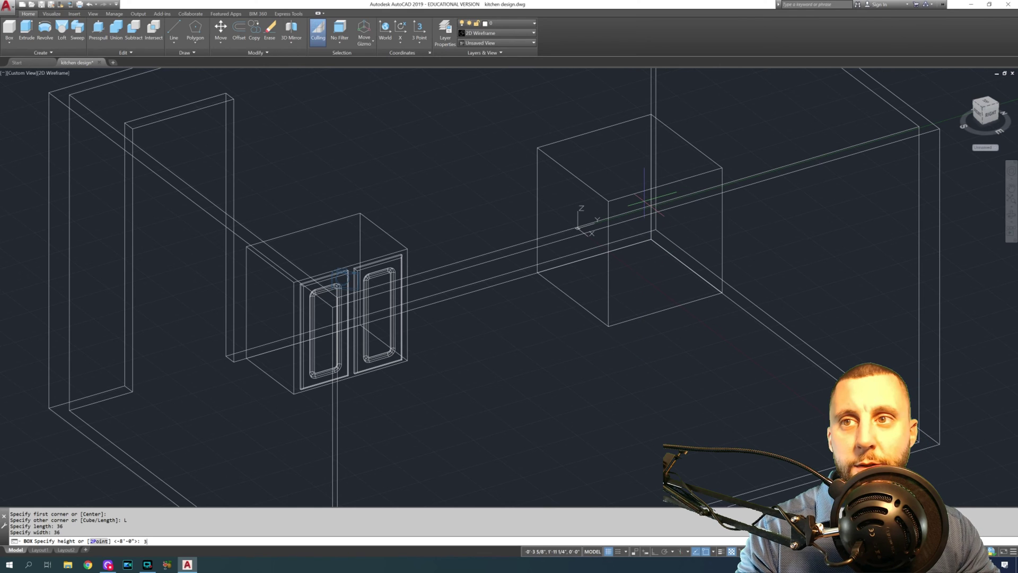
key(Return)
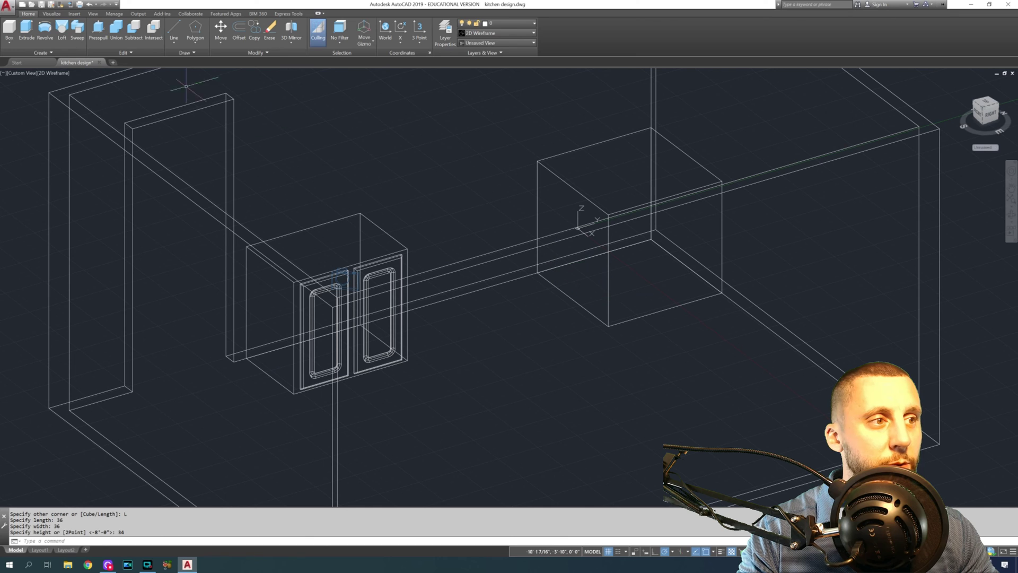
Create a 12" by 12" box inward from the corner cabinet box's front lower corner, extending it above the cabinet's top.
click(9, 29)
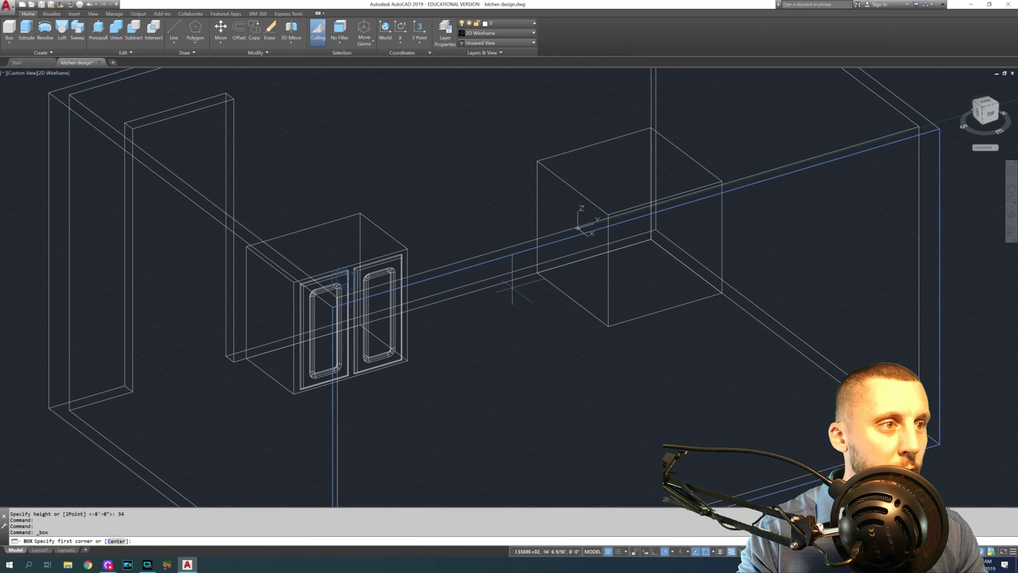
click(608, 326)
text(L)
key(Return)
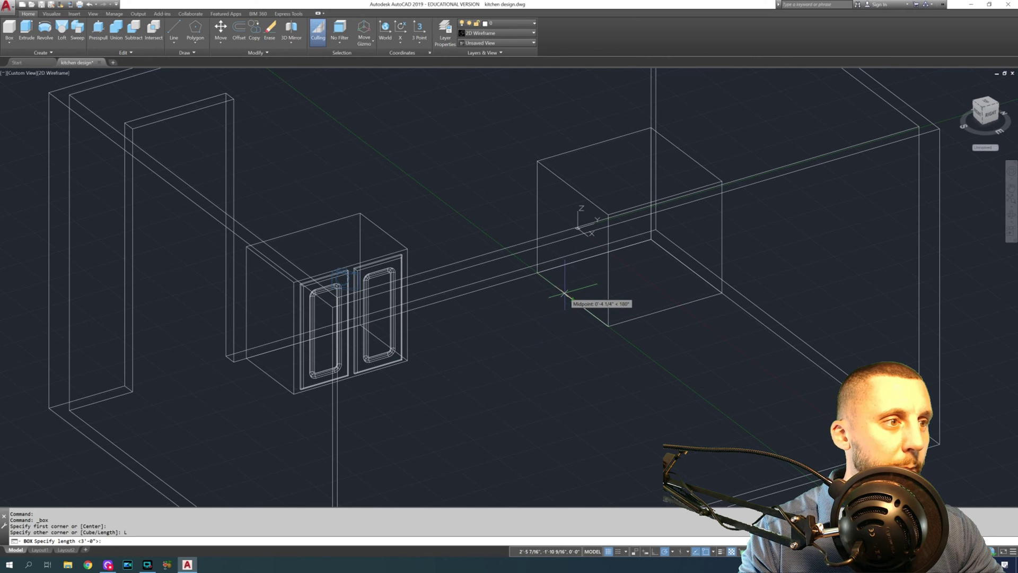
text(12)
key(Return)
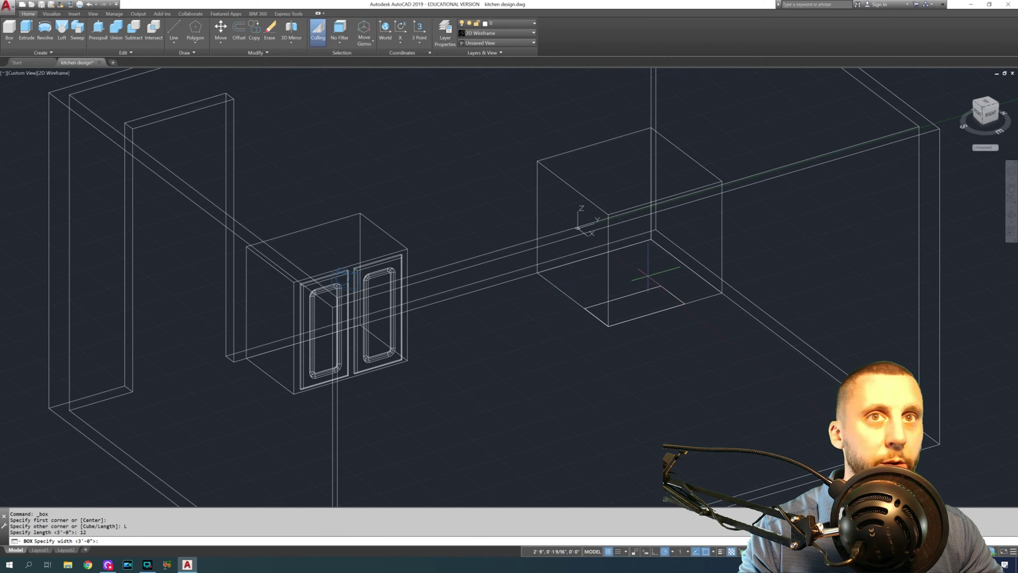
key(Return)
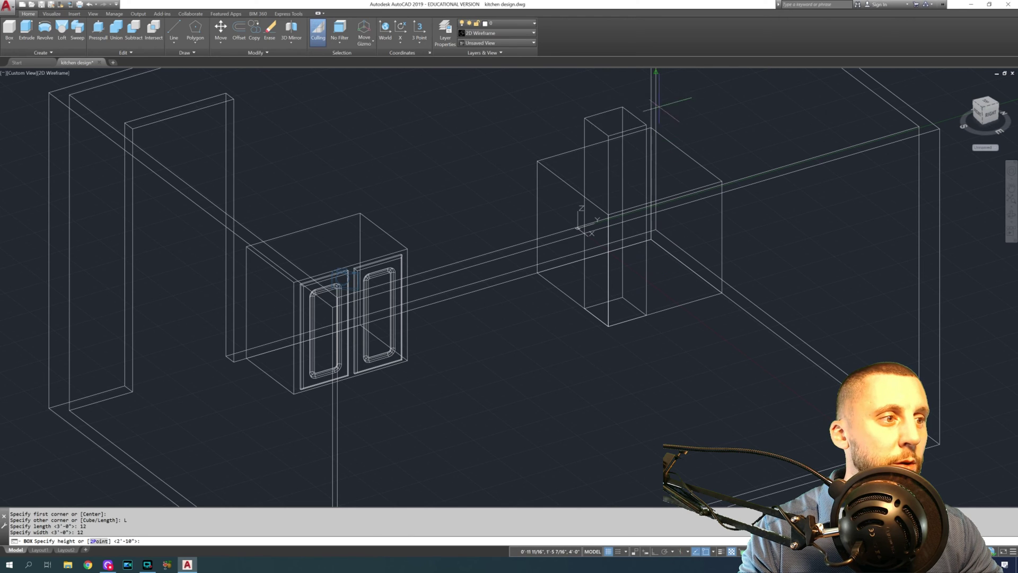
click(639, 79)
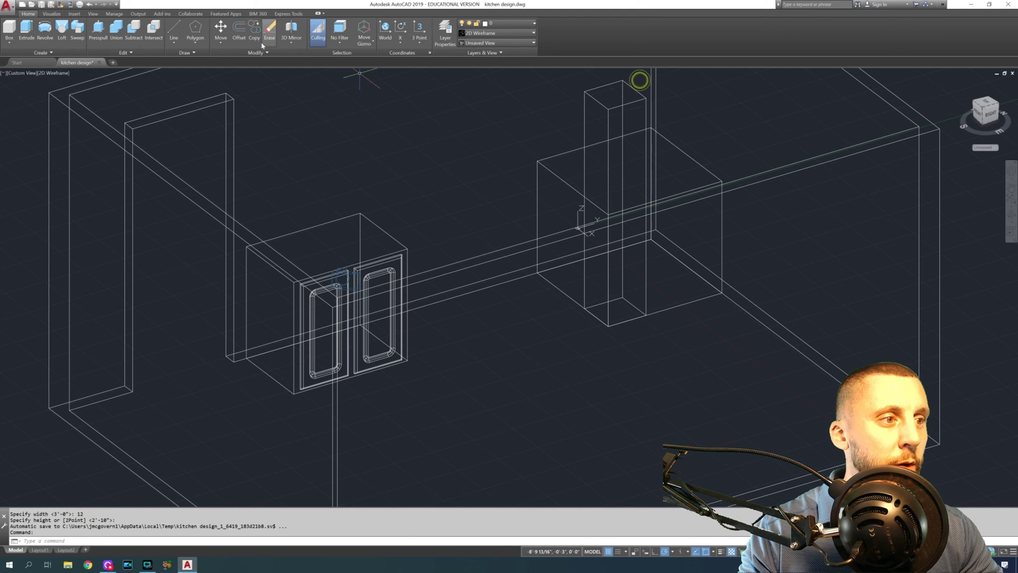
Subtract the tall 12" box from the corner cabinet box to cut an L-shaped notch.
click(133, 29)
click(571, 186)
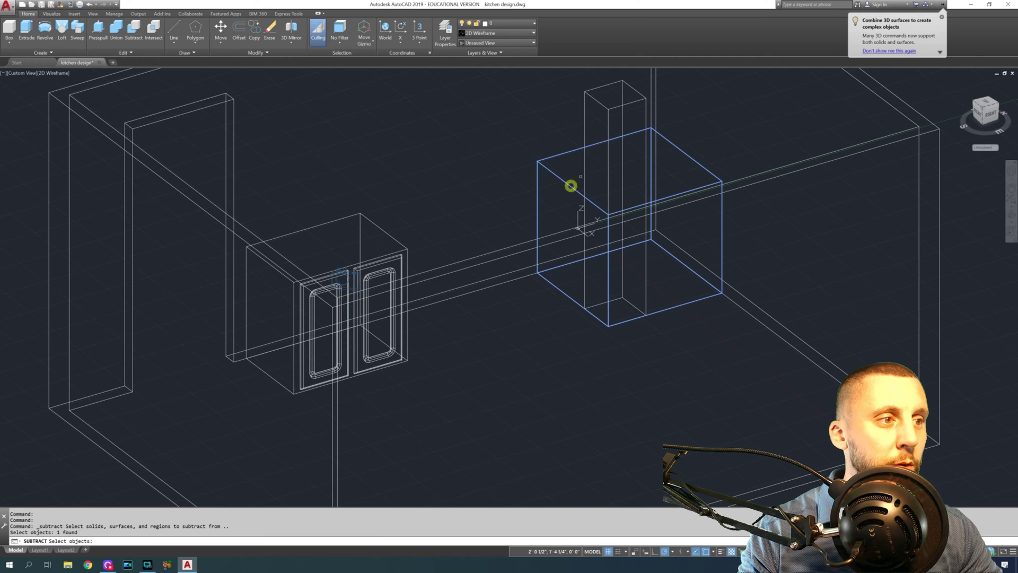
key(Return)
click(584, 159)
key(Return)
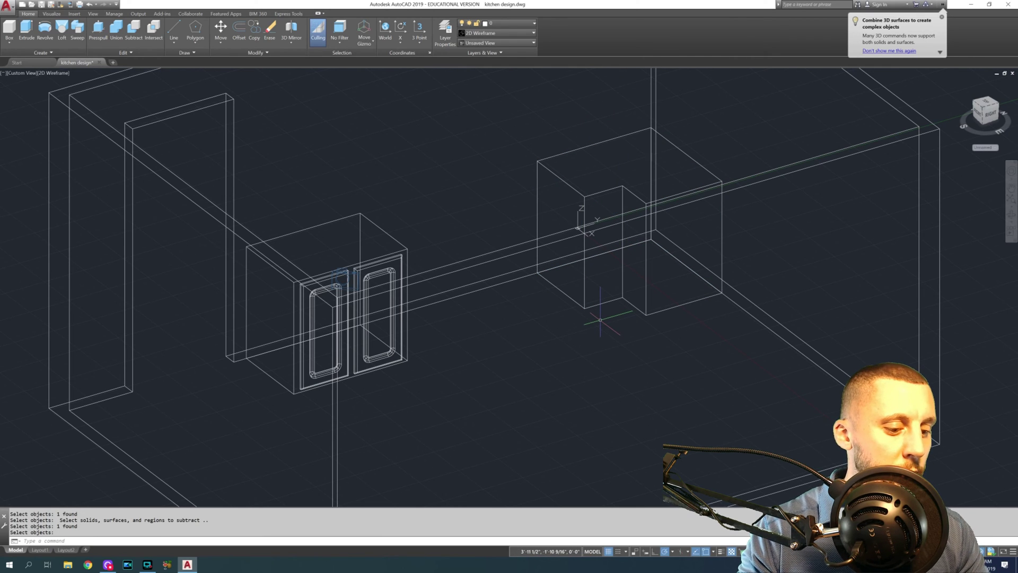
Copy the door nearest the corner cabinet from the two-door cabinet and paste it in empty space beyond the floor slabs.
click(385, 273)
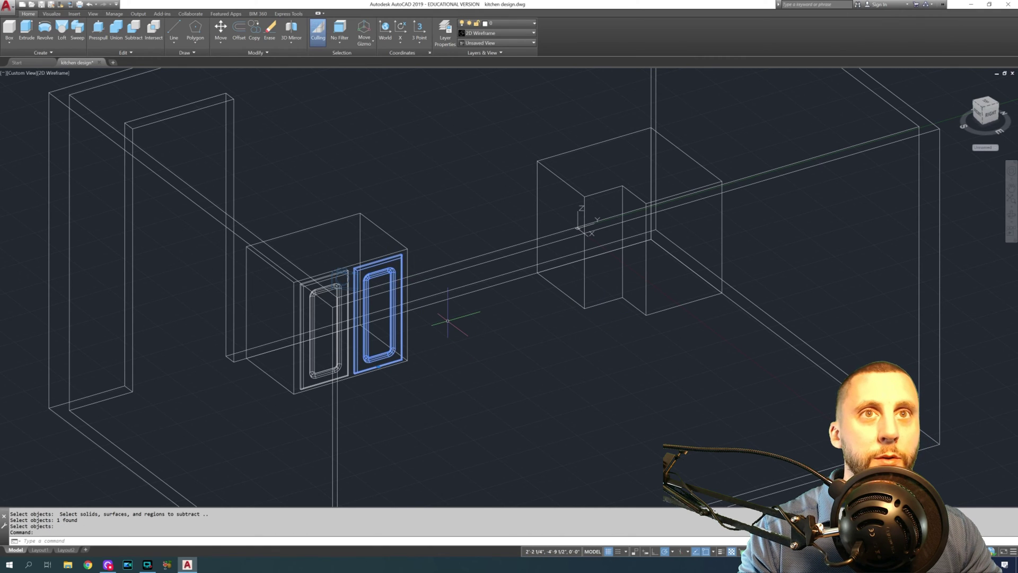
key(ctrl+c)
key(ctrl+v)
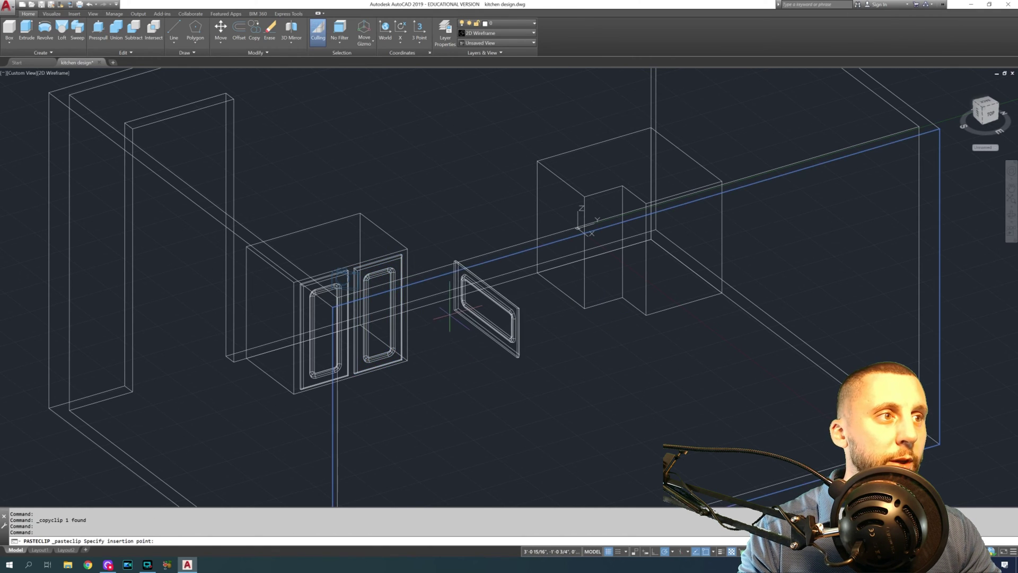
scroll(451, 321, down, 3)
scroll(531, 325, up, 5)
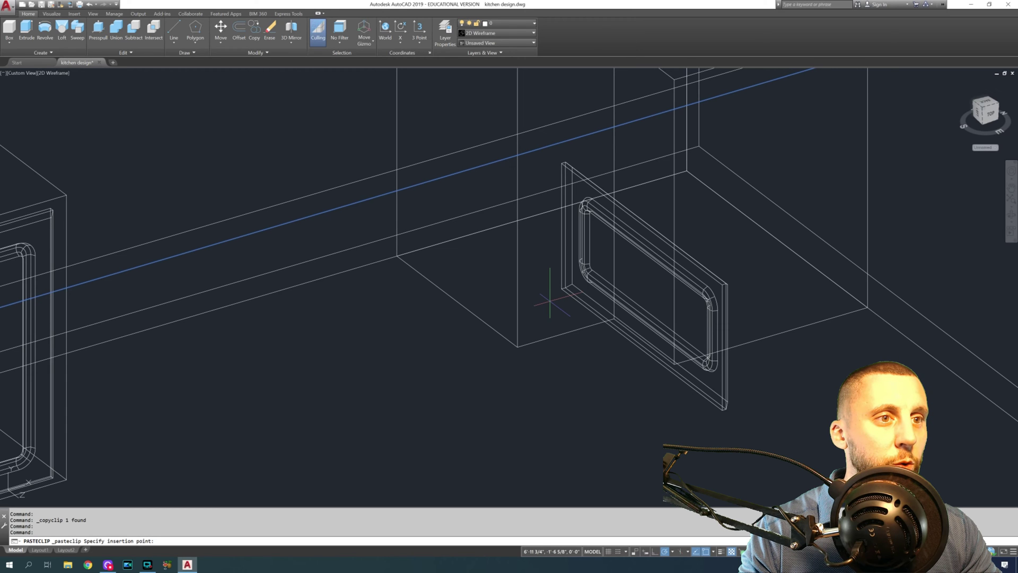
scroll(550, 300, down, 8)
shift+middle_drag(550, 301, 497, 227)
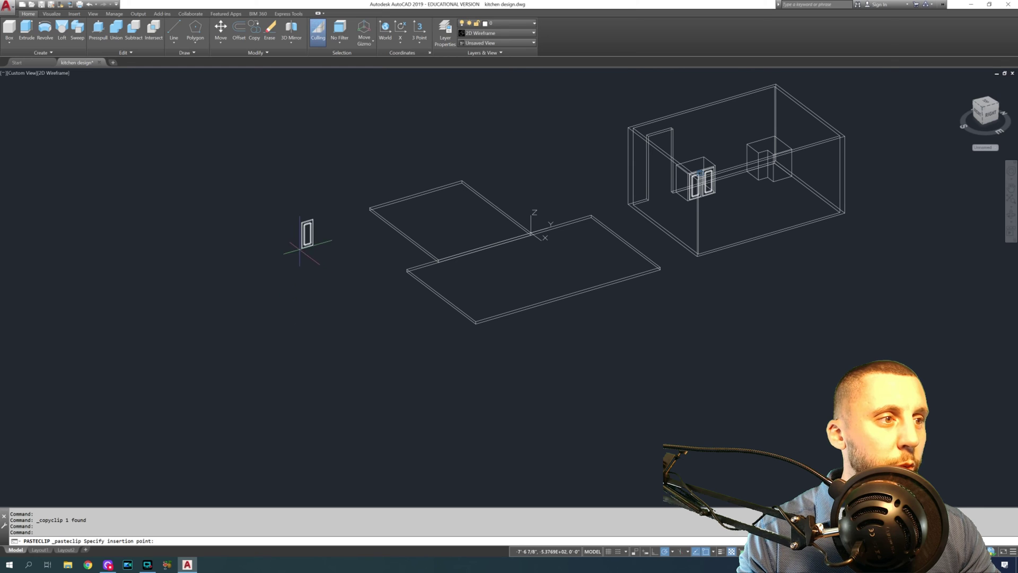
click(295, 298)
scroll(286, 276, up, 10)
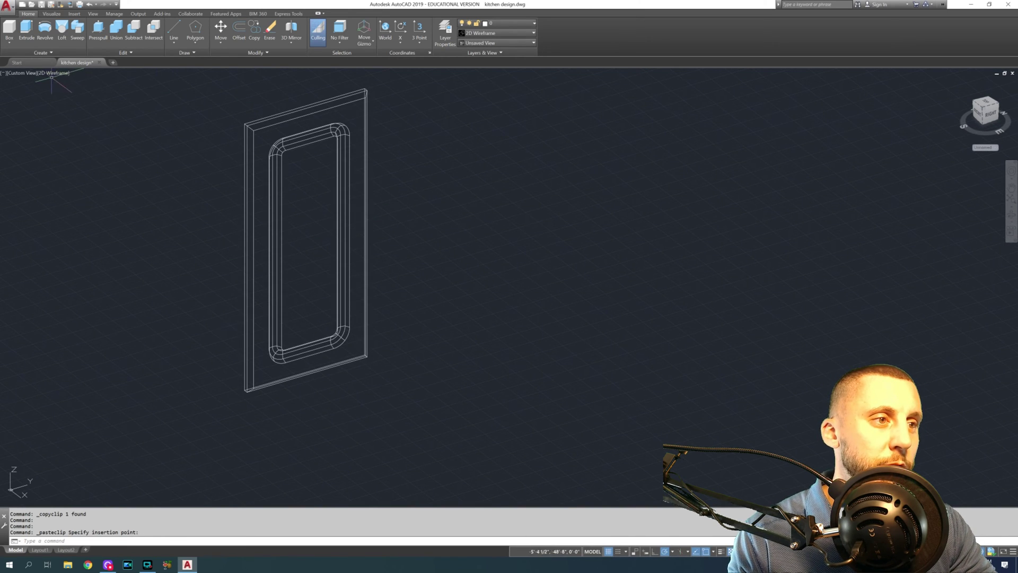
Measure the copied door's width in top view with a linear dimension, without placing the dimension.
click(28, 74)
click(37, 90)
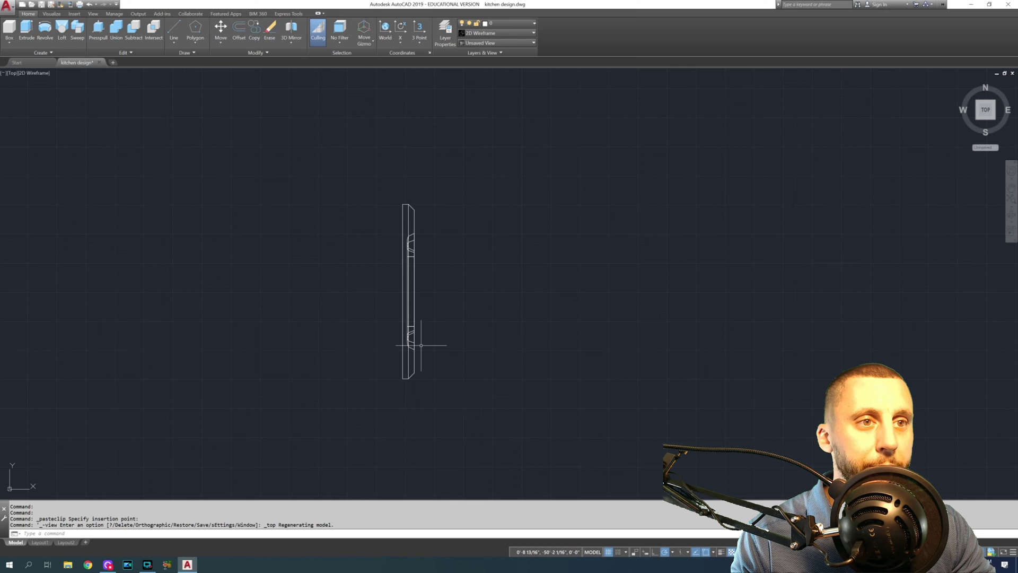
text(dimlinea)
key(Return)
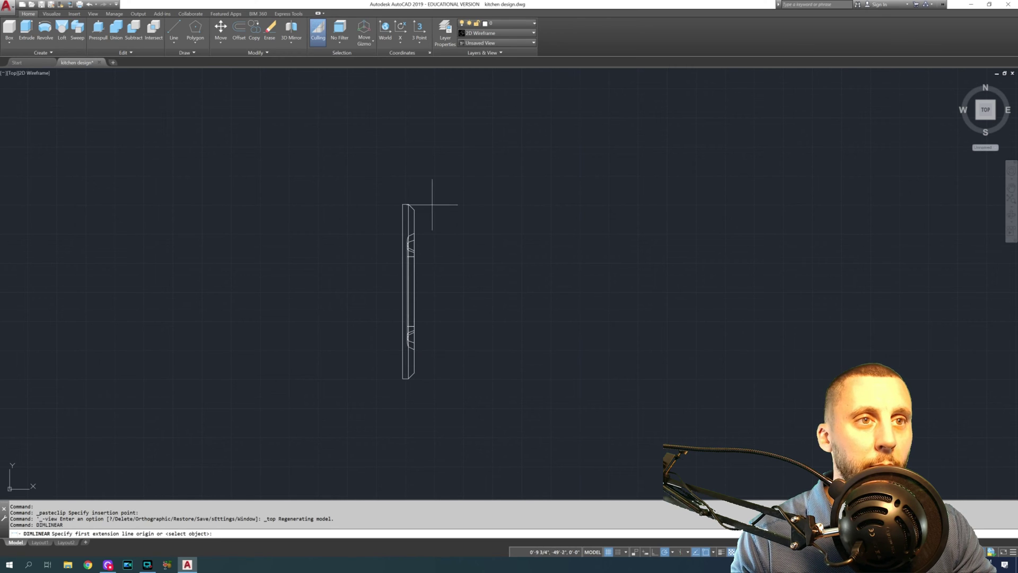
click(403, 204)
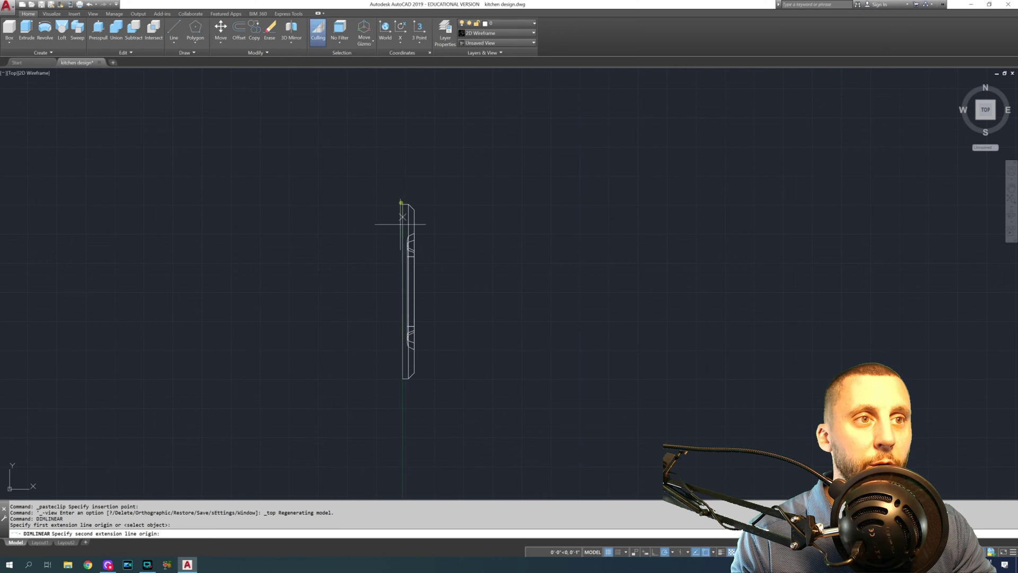
click(402, 378)
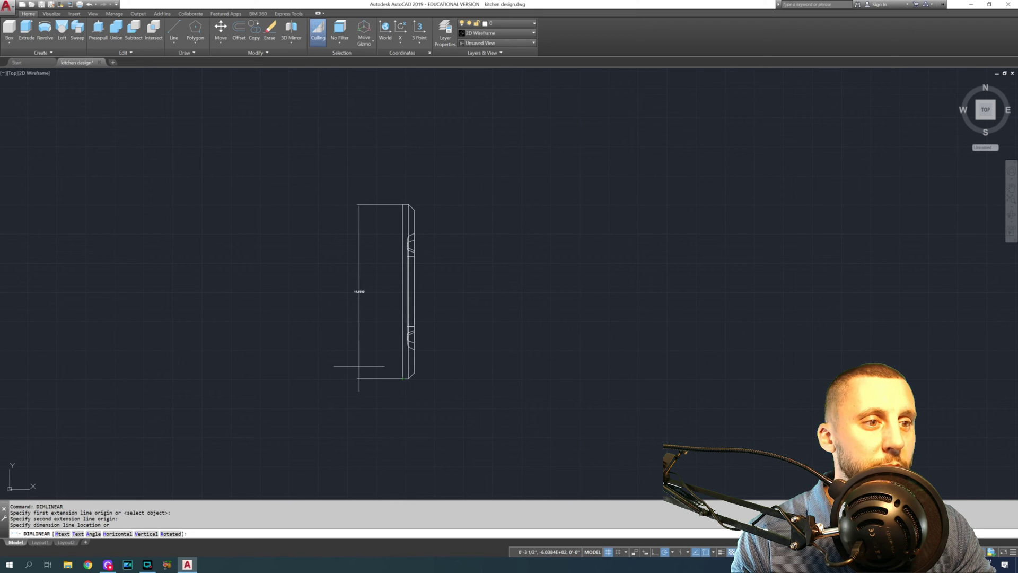
key(Escape)
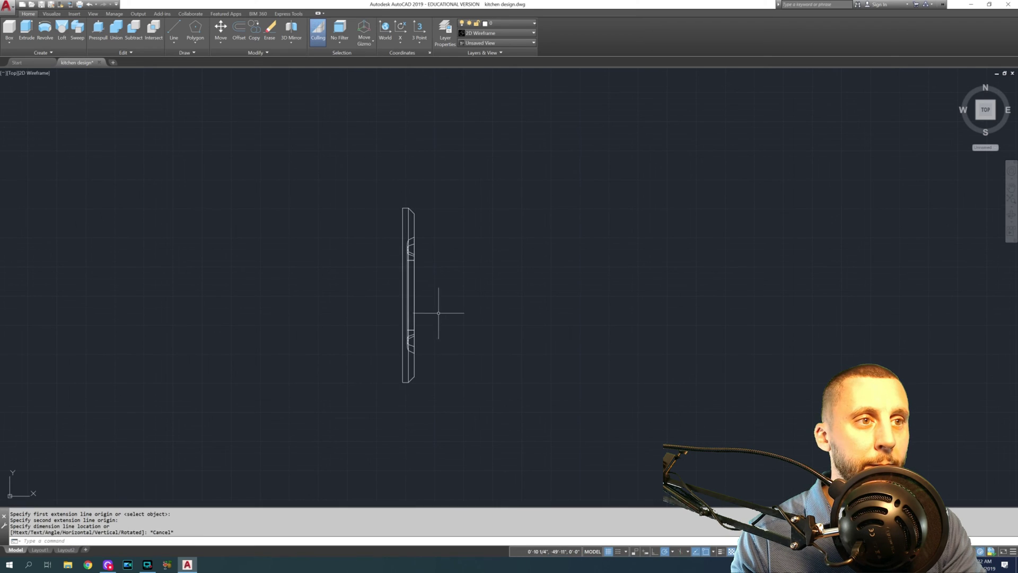
text(sl)
key(Return)
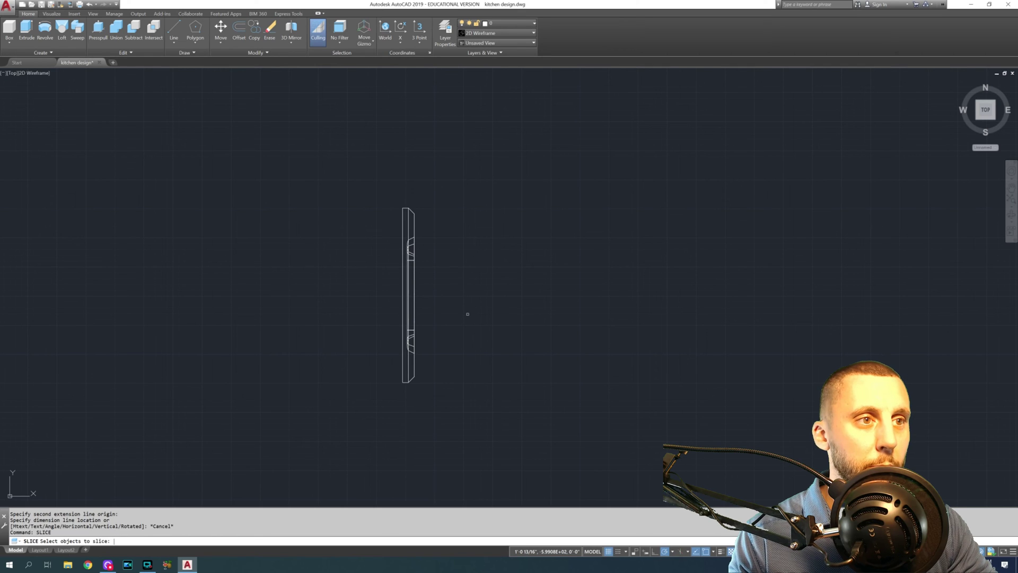
key(Escape)
Draw a horizontal guide line across the copied door in top view, below the middle of its width.
click(173, 31)
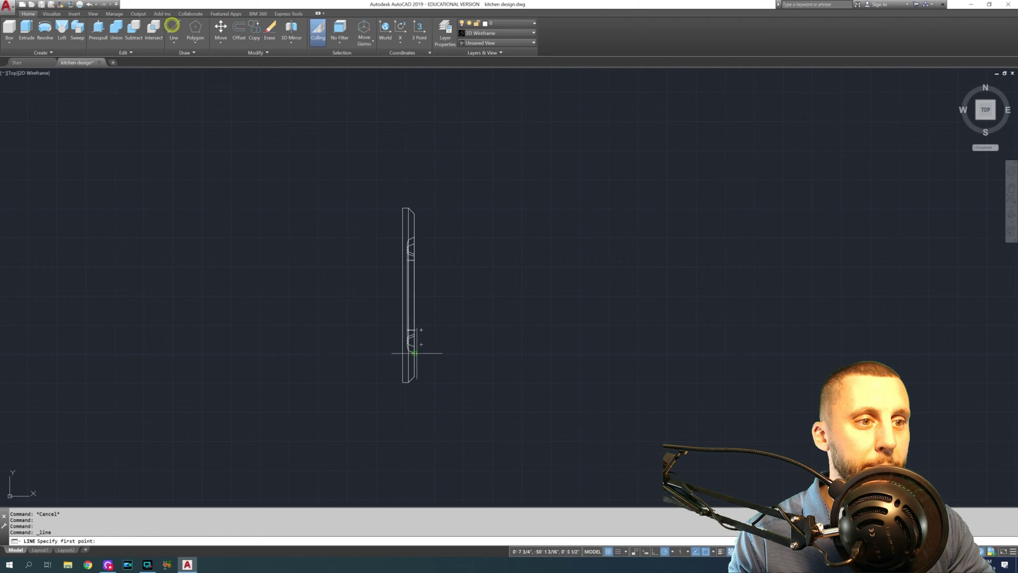
click(387, 323)
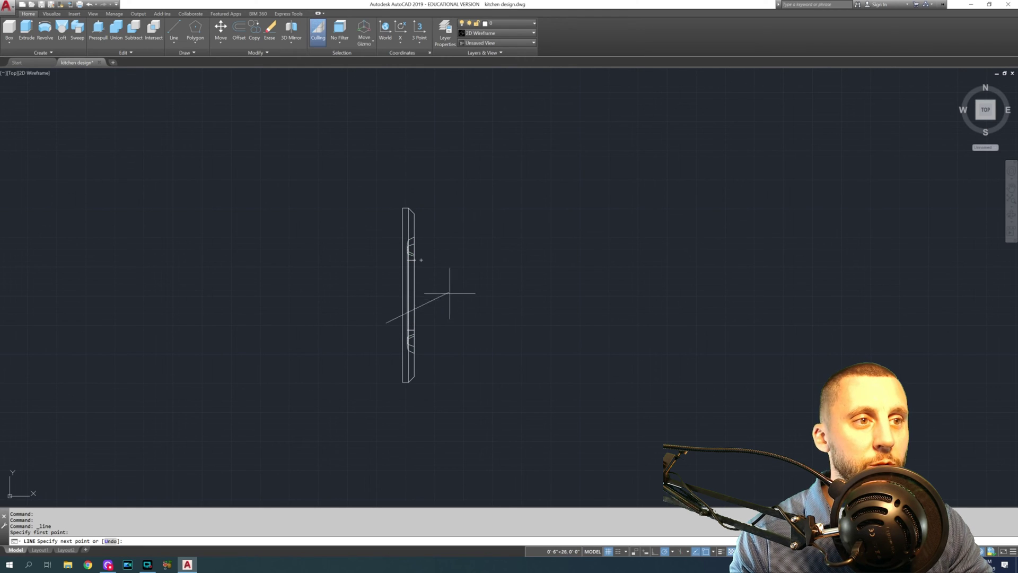
click(471, 322)
key(Return)
Offset the guide line 7" toward the door's north edge.
click(238, 30)
text(7)
key(Return)
click(450, 324)
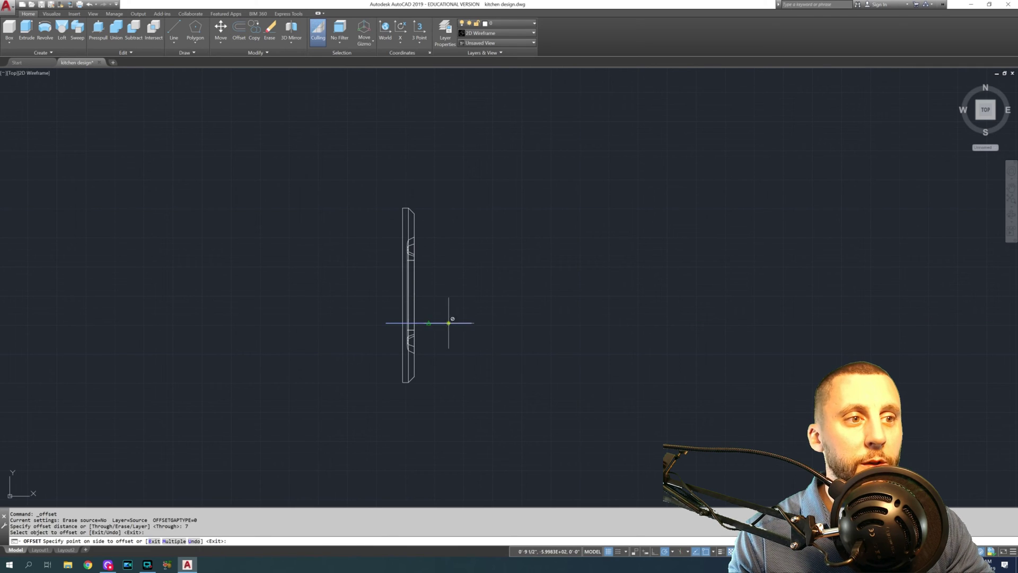
click(447, 270)
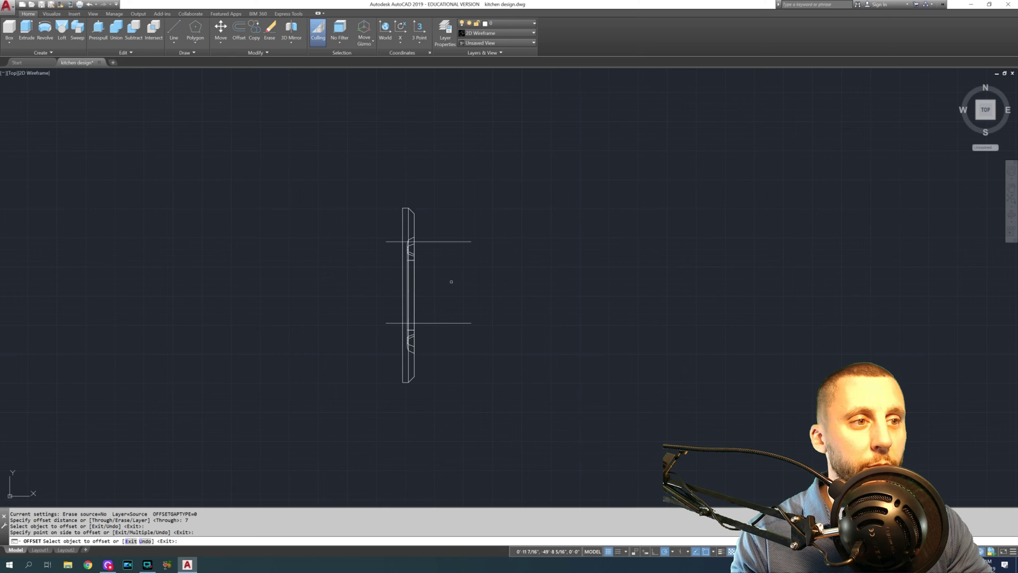
key(Escape)
Delete the guide line offset at 7", keeping the original line.
click(454, 230)
click(443, 334)
scroll(456, 289, up, 2)
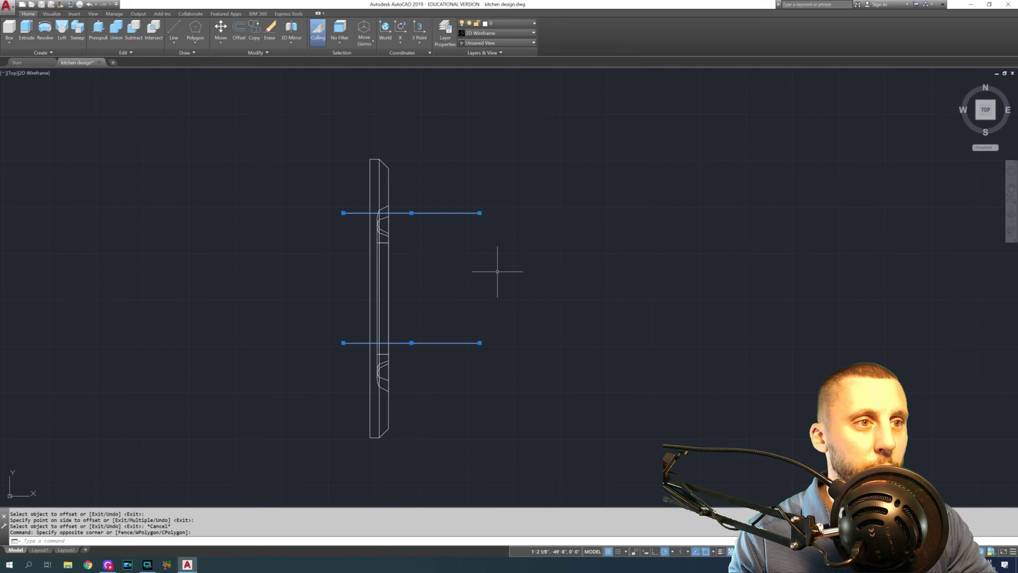
key(Escape)
click(466, 230)
click(460, 208)
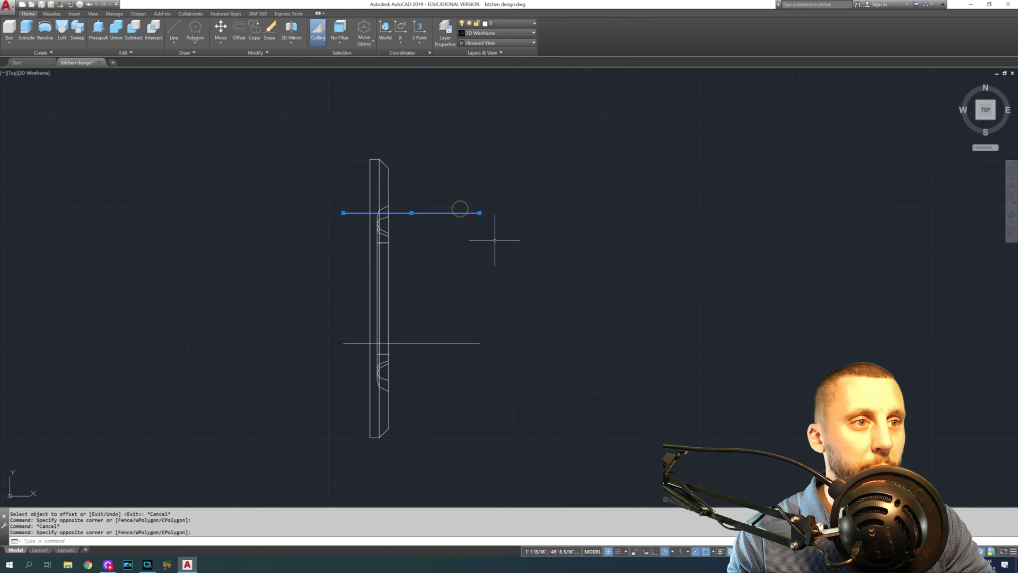
key(Delete)
Offset the remaining guide line 5" toward the door's north edge.
click(238, 29)
text(5)
key(Return)
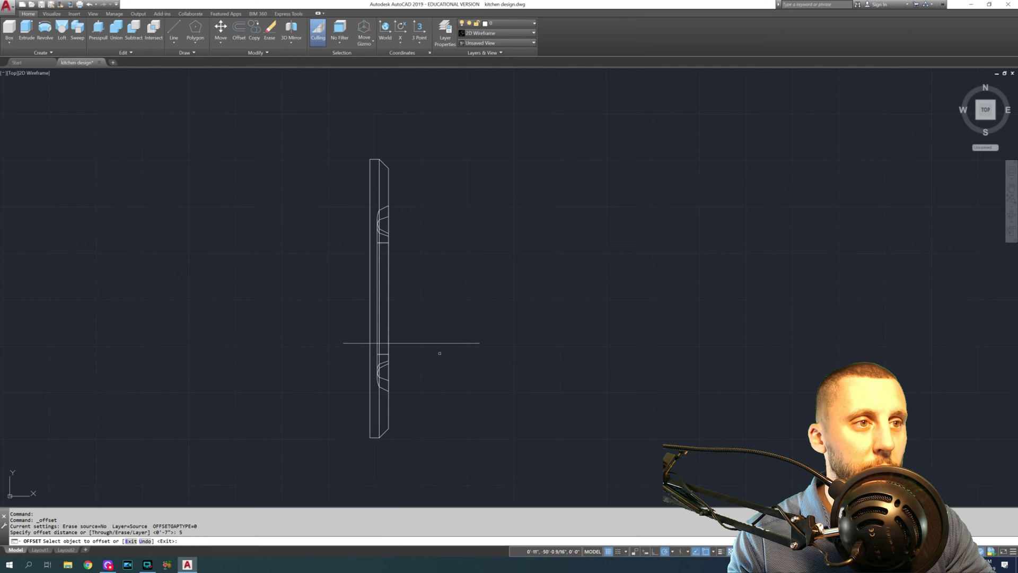
click(439, 343)
click(435, 312)
key(Escape)
Slice the copied door along the north guide line, keeping both sides.
text(slice)
key(Return)
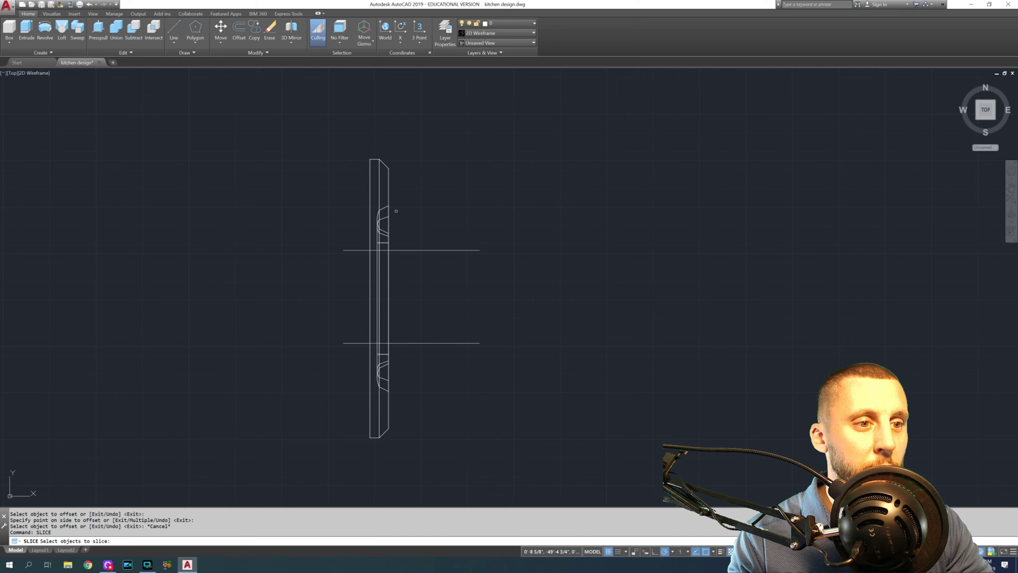
click(388, 197)
key(Return)
click(343, 250)
click(479, 250)
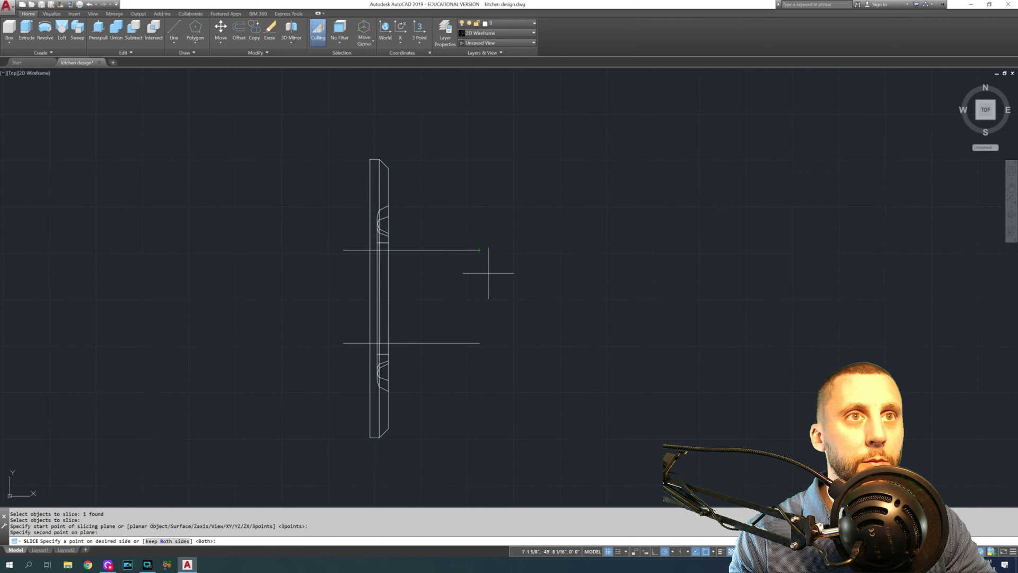
key(Return)
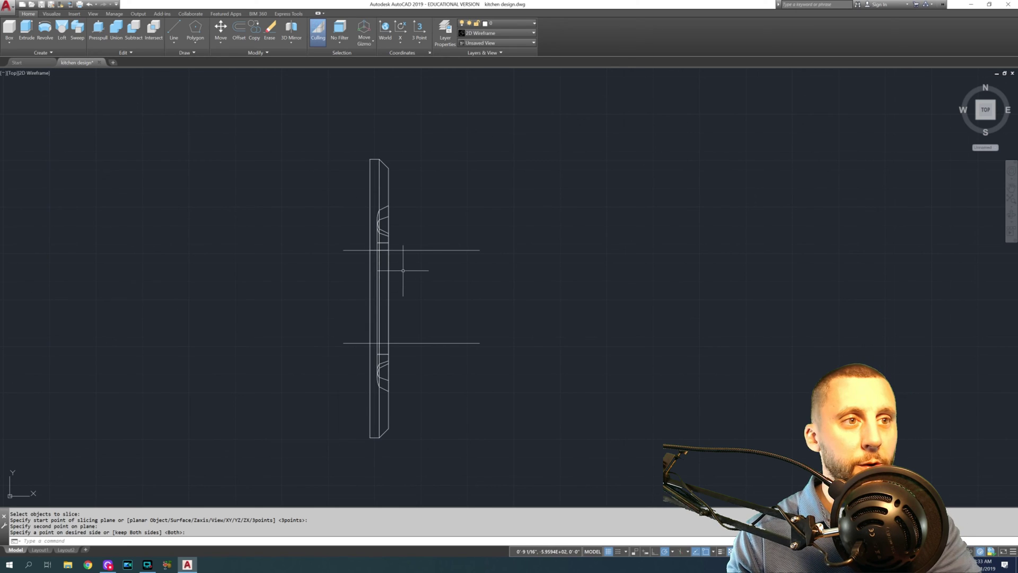
Slice the larger remaining piece of the copied door along the south guide line, keeping both sides.
text(sli)
key(Return)
scroll(403, 271, up, 2)
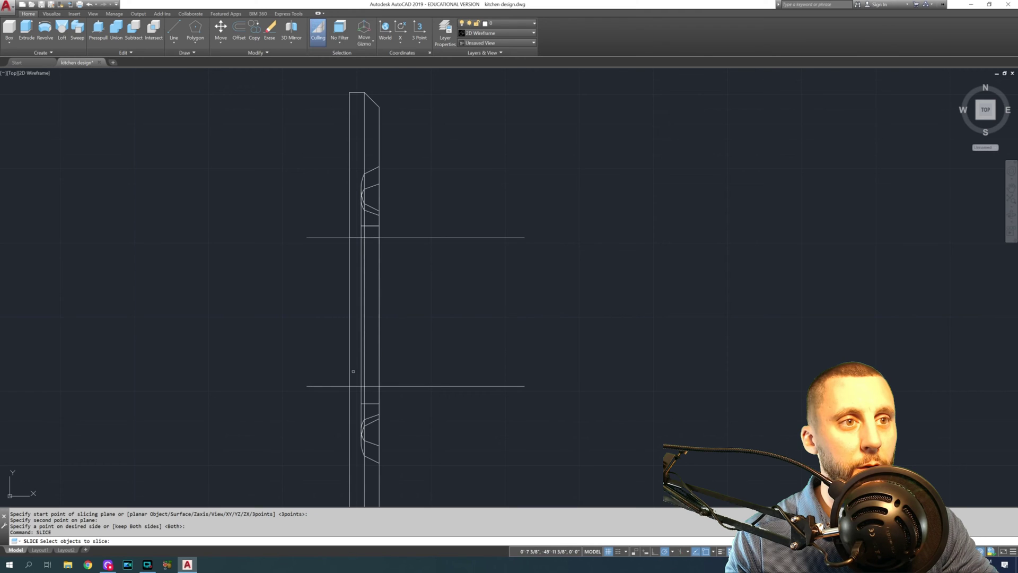
click(350, 371)
key(Return)
click(306, 386)
click(524, 385)
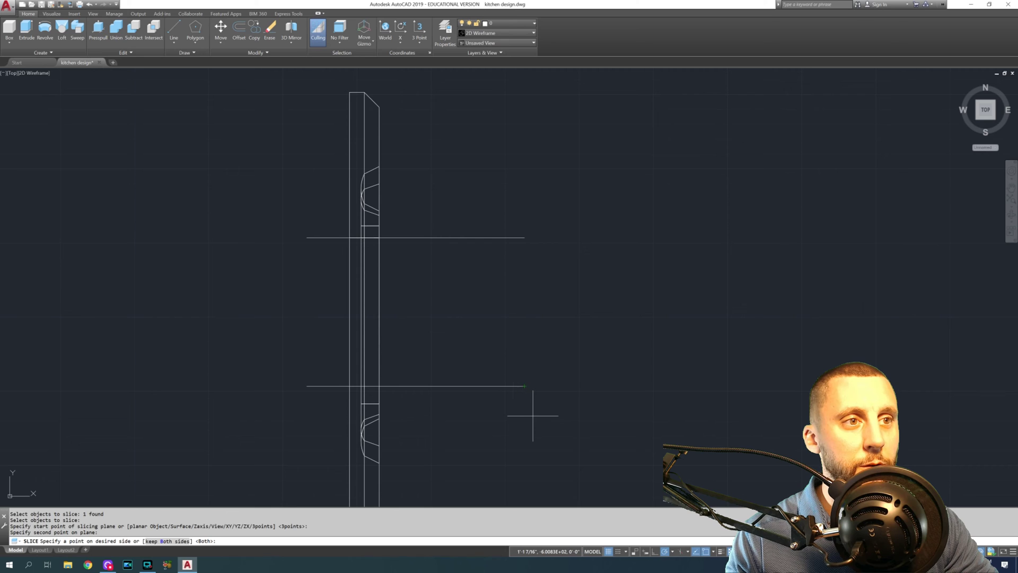
key(Return)
Delete the door's middle section between the two cuts, along with both guide lines.
click(412, 294)
click(375, 321)
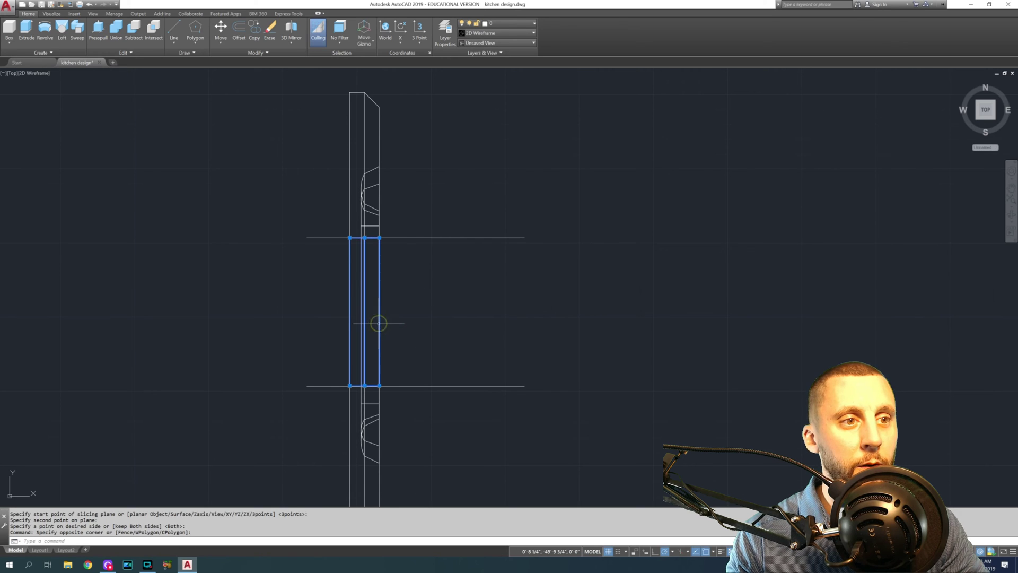
key(Delete)
scroll(486, 329, down, 2)
click(495, 247)
click(496, 390)
click(497, 377)
click(461, 254)
key(Delete)
Move the north door half by its upper inner corner onto the matching corner of the south half.
shift+middle_drag(463, 257, 554, 205)
click(540, 234)
click(534, 211)
text(m)
key(Return)
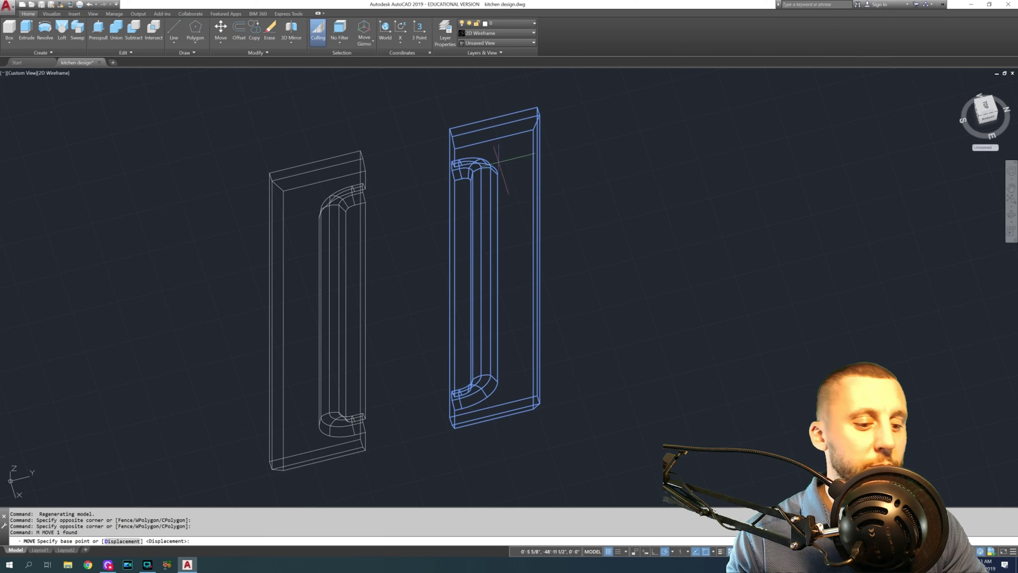
click(449, 129)
click(371, 146)
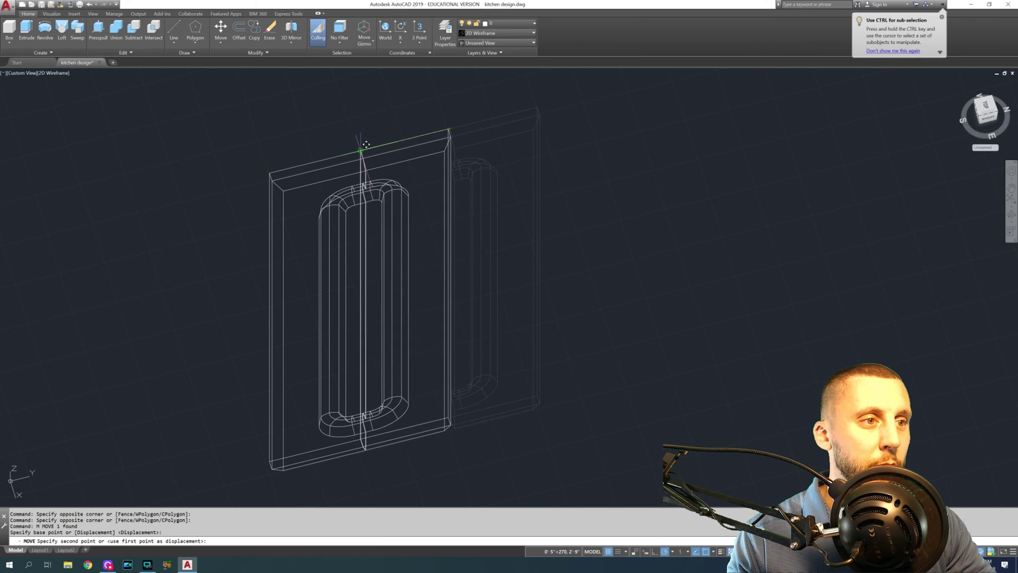
Set the visual style to Conceptual and union the two door halves into one solid.
shift+middle_drag(484, 243, 82, 68)
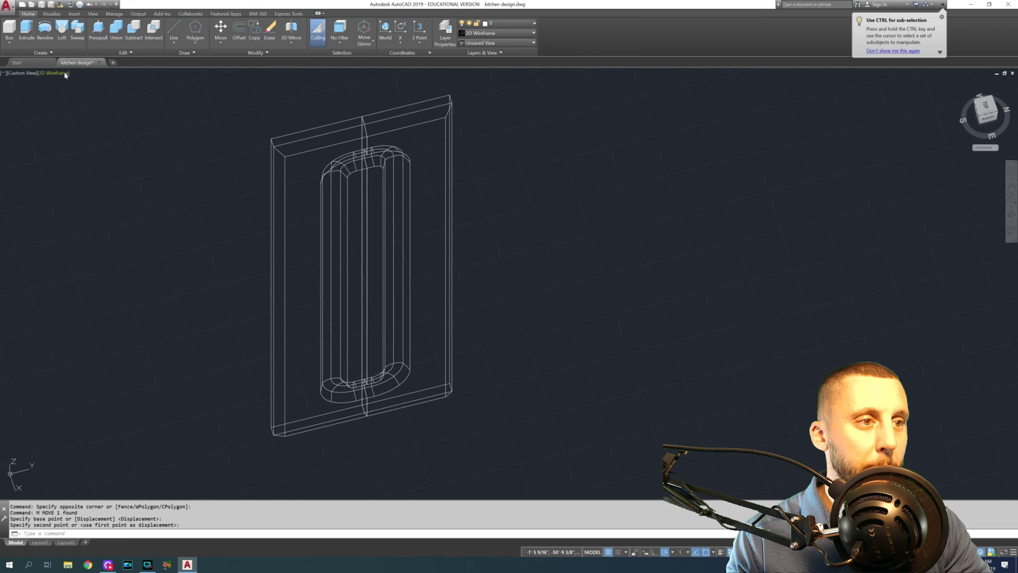
click(58, 73)
click(85, 98)
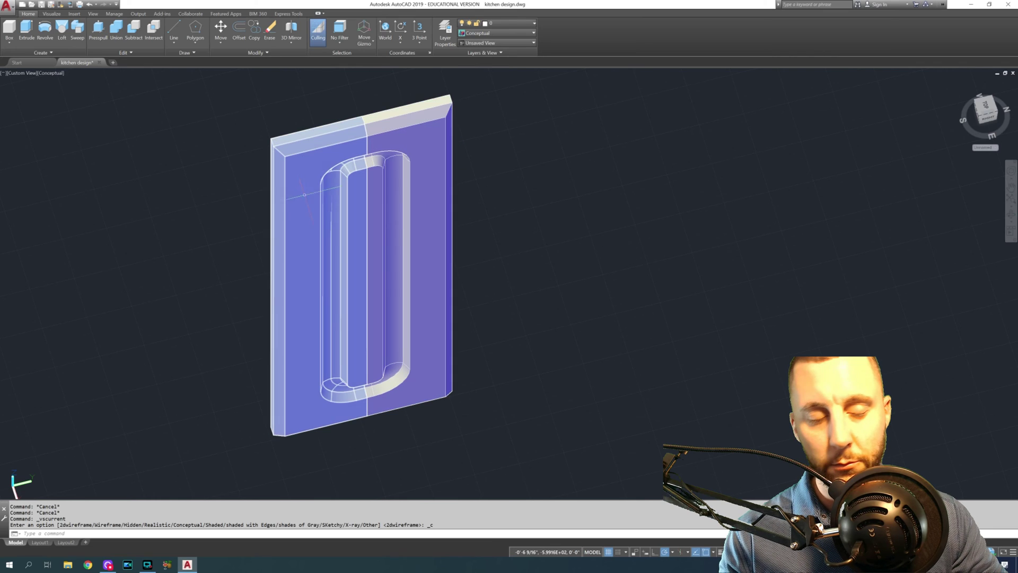
click(116, 30)
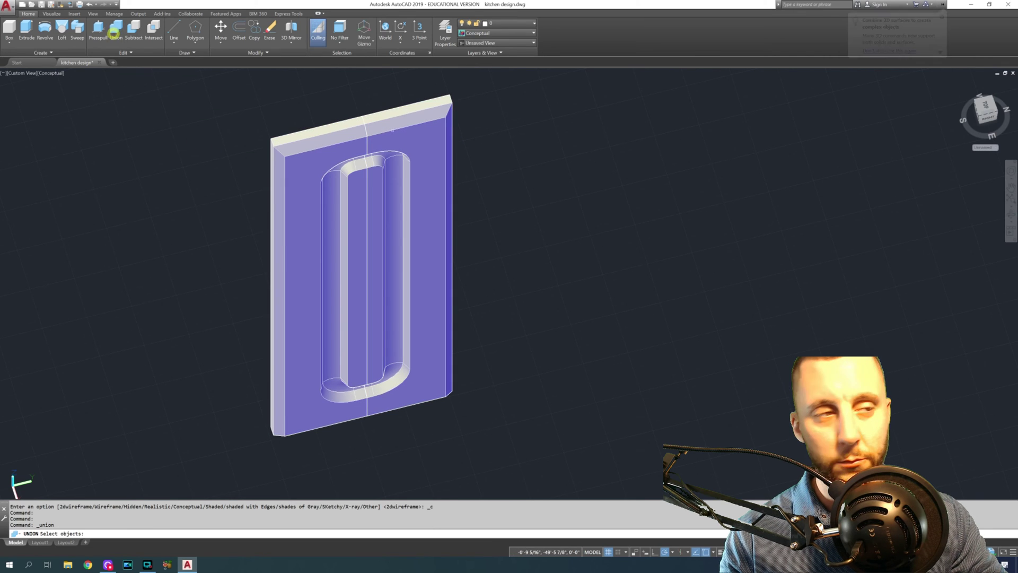
click(482, 154)
click(371, 185)
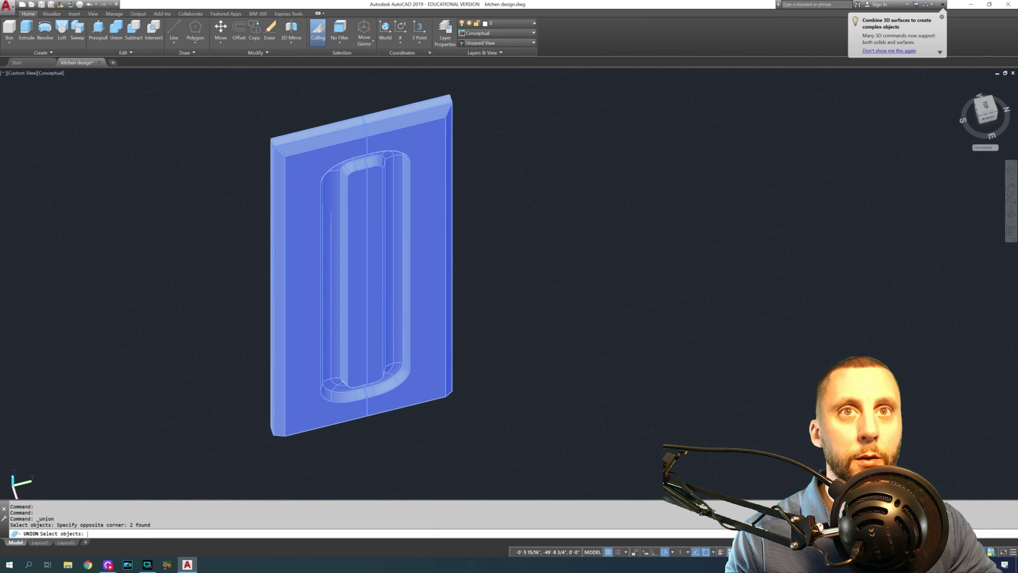
key(Return)
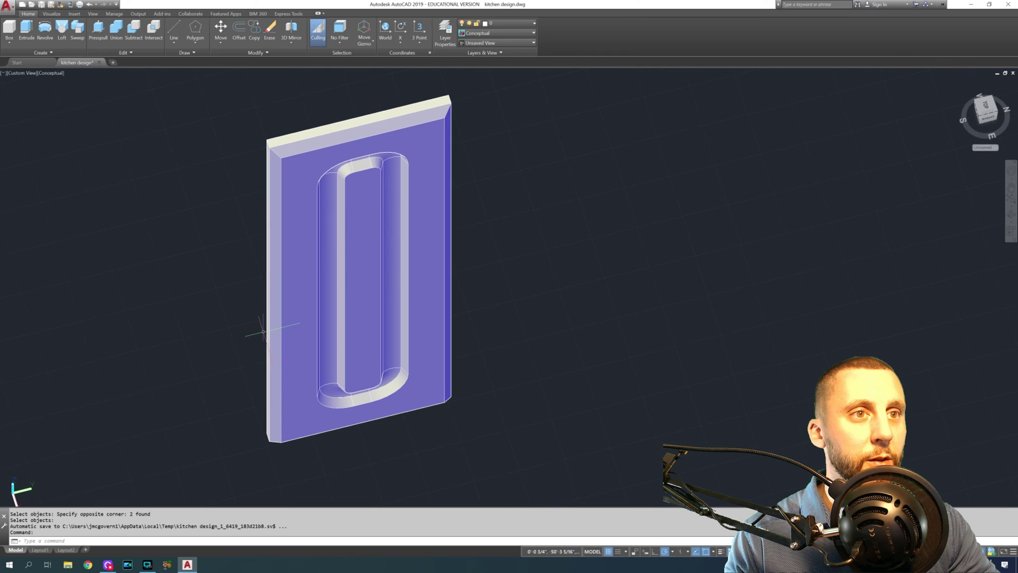
Show the joined door from the top in the 2D Wireframe visual style.
shift+middle_drag(287, 318, 350, 267)
click(22, 73)
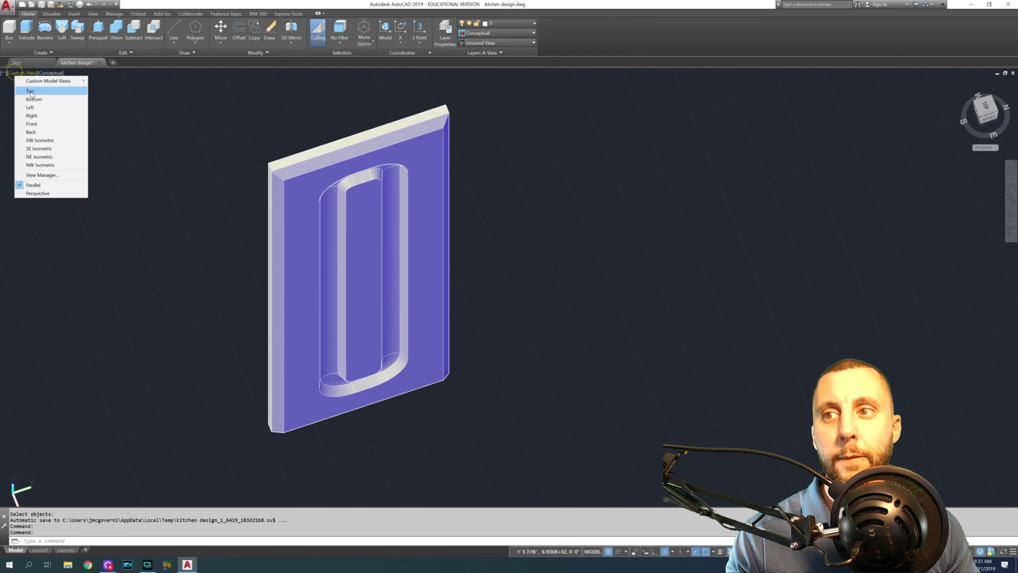
click(27, 85)
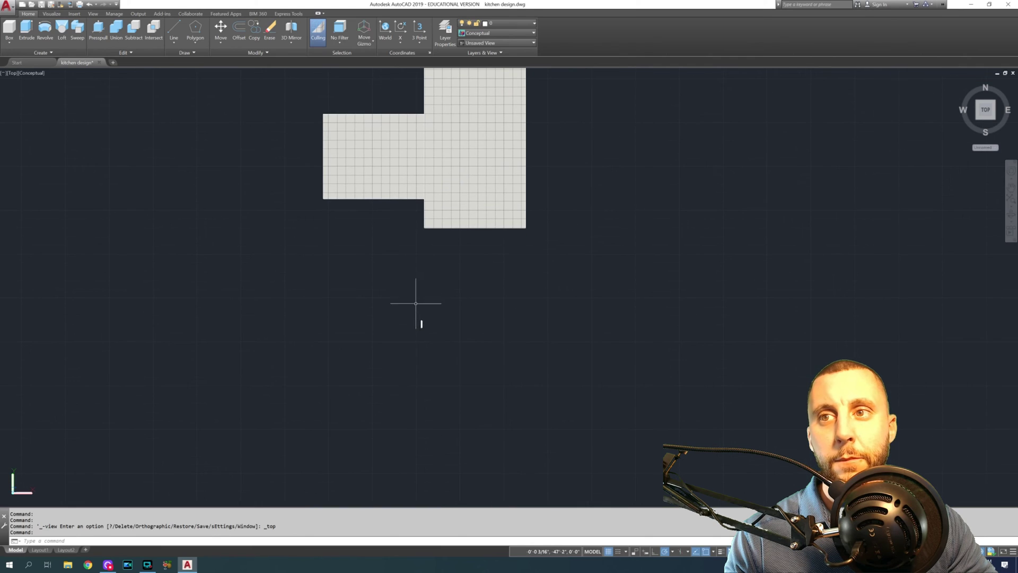
scroll(419, 333, up, 2)
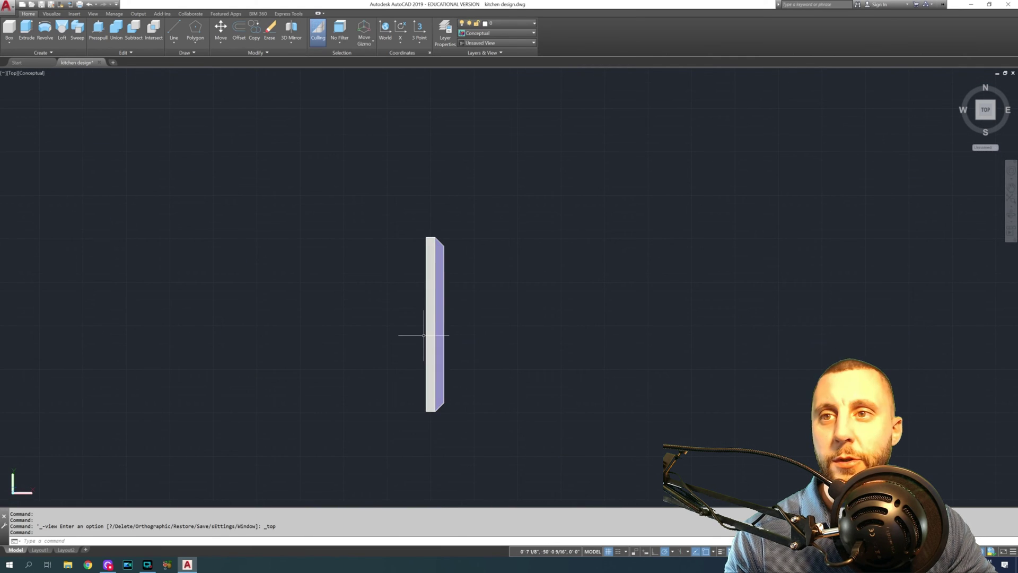
middle_drag(432, 339, 421, 298)
scroll(444, 363, up, 3)
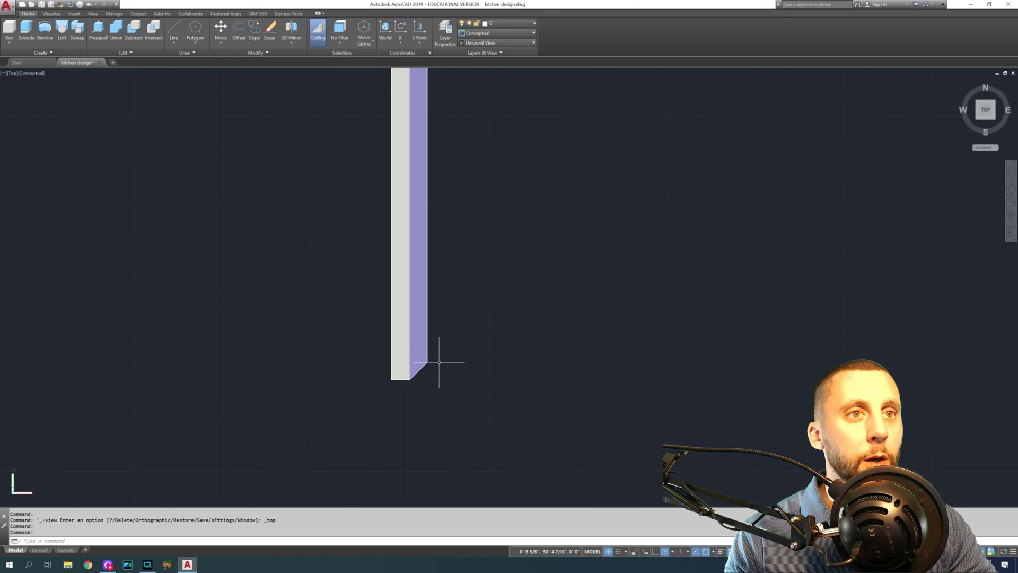
click(22, 74)
click(32, 95)
click(31, 72)
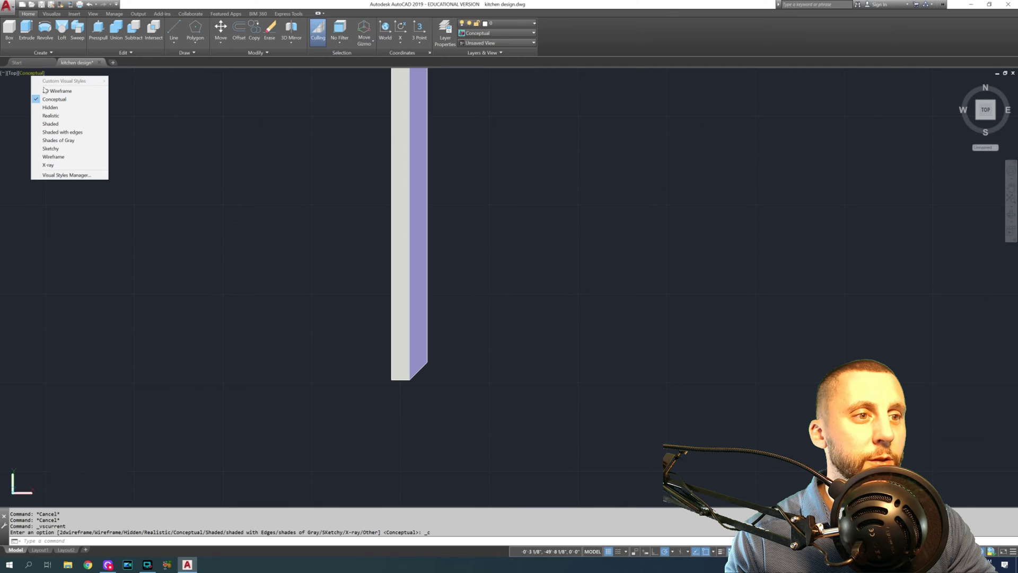
click(40, 87)
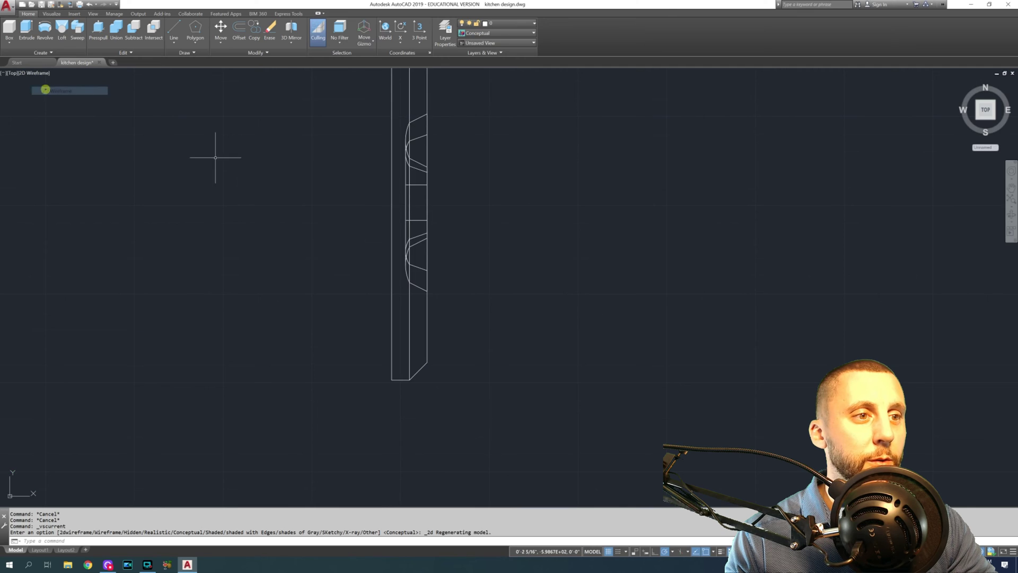
Draw a horizontal guide line across the door between the recessed panel and the south edge.
click(173, 29)
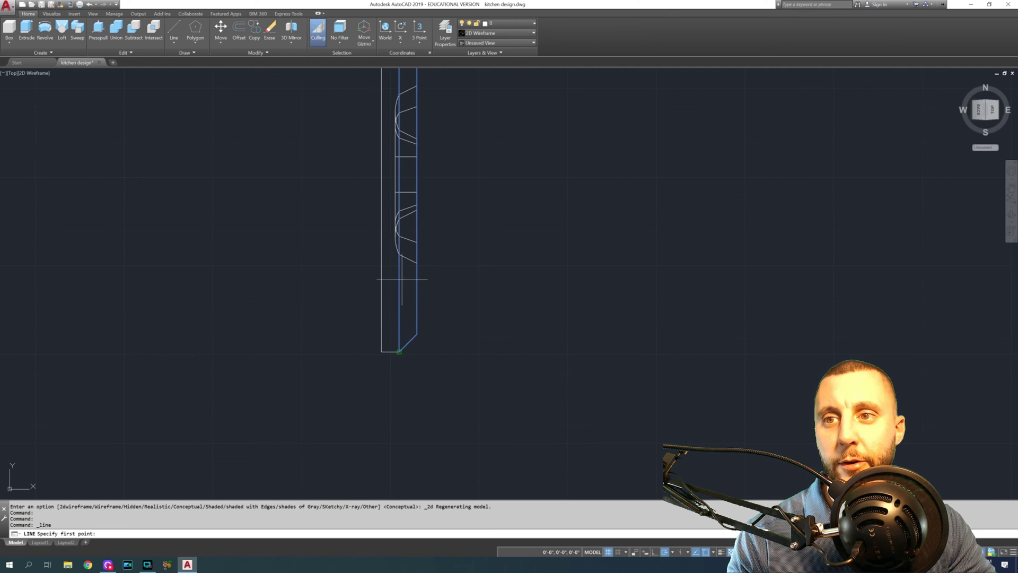
click(438, 277)
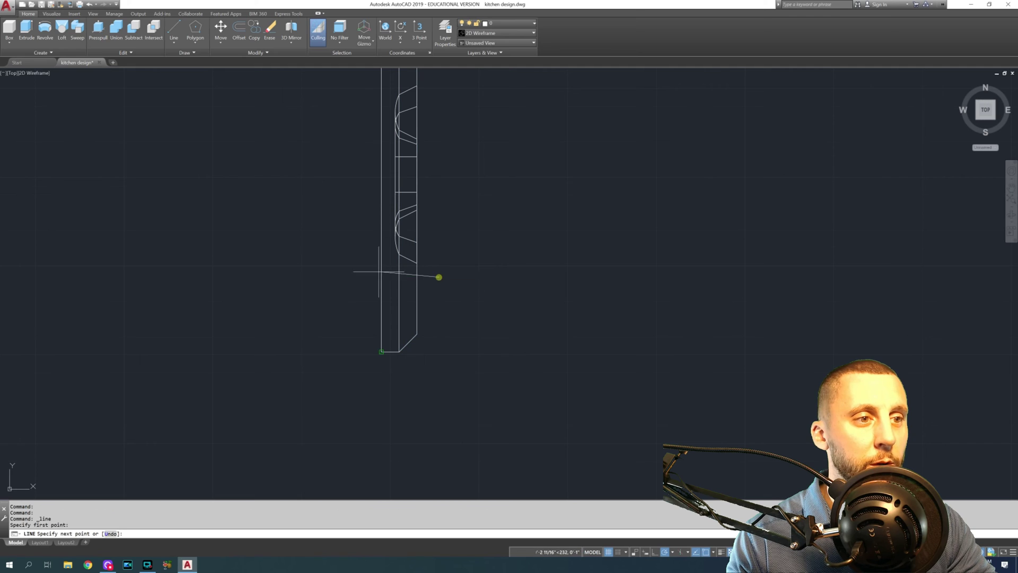
click(335, 277)
key(Return)
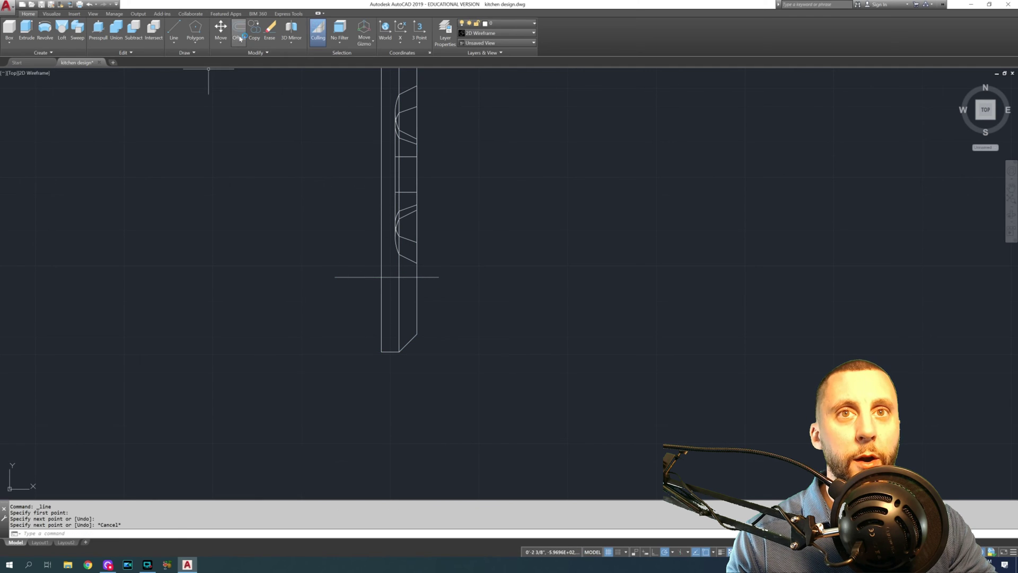
Offset the guide line 1" toward the door's south edge.
click(239, 32)
key(Return)
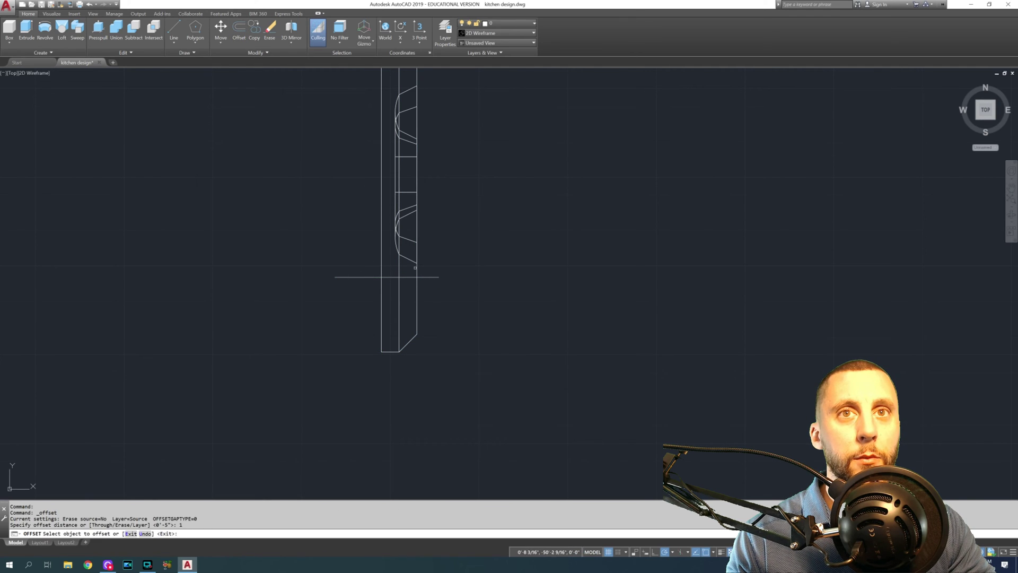
click(416, 268)
click(438, 276)
click(438, 281)
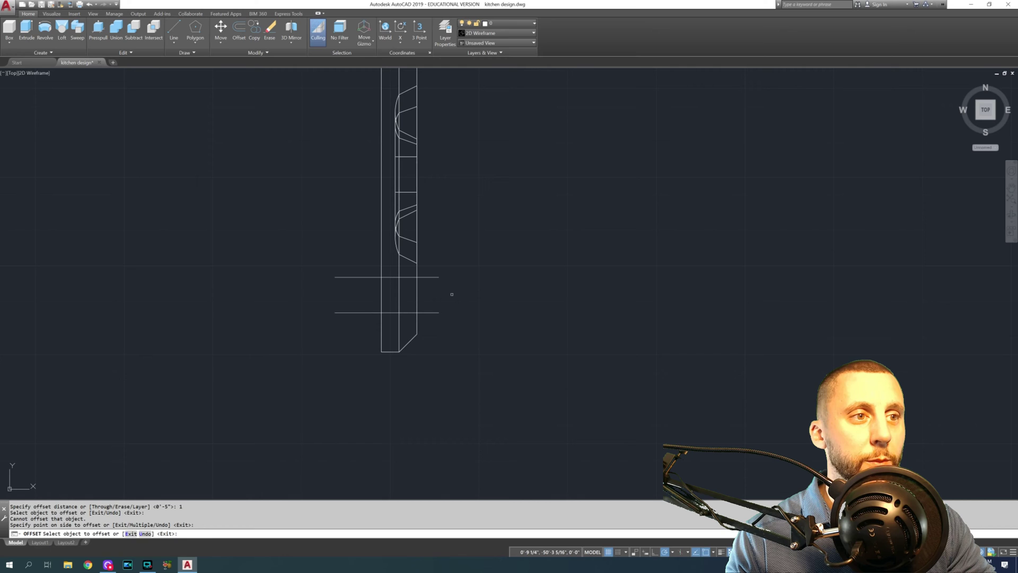
key(Escape)
Slice the door along the guide line nearest the recessed panel, keeping both sides.
text(slic)
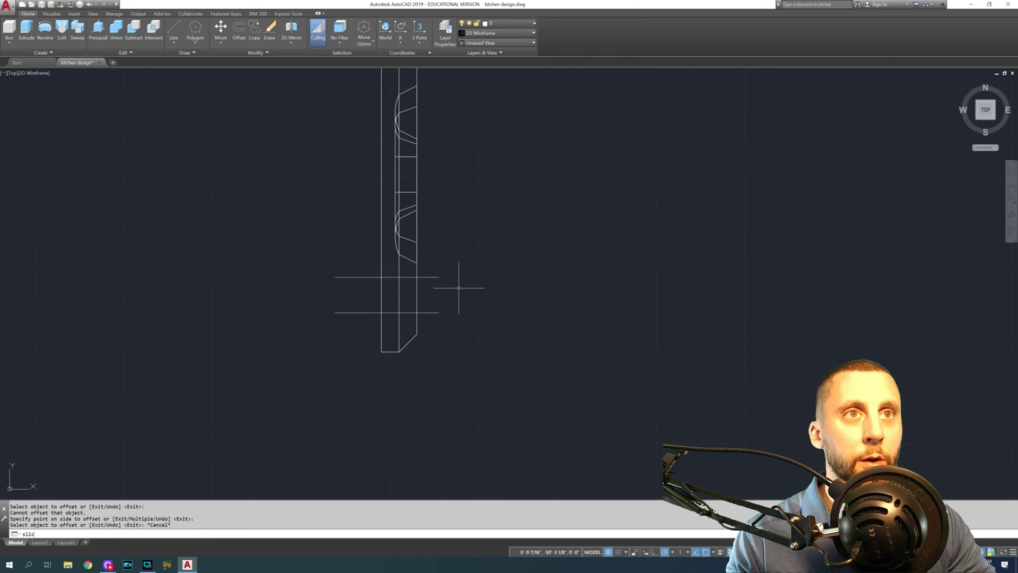
text(e)
key(Return)
click(387, 263)
key(Return)
click(335, 276)
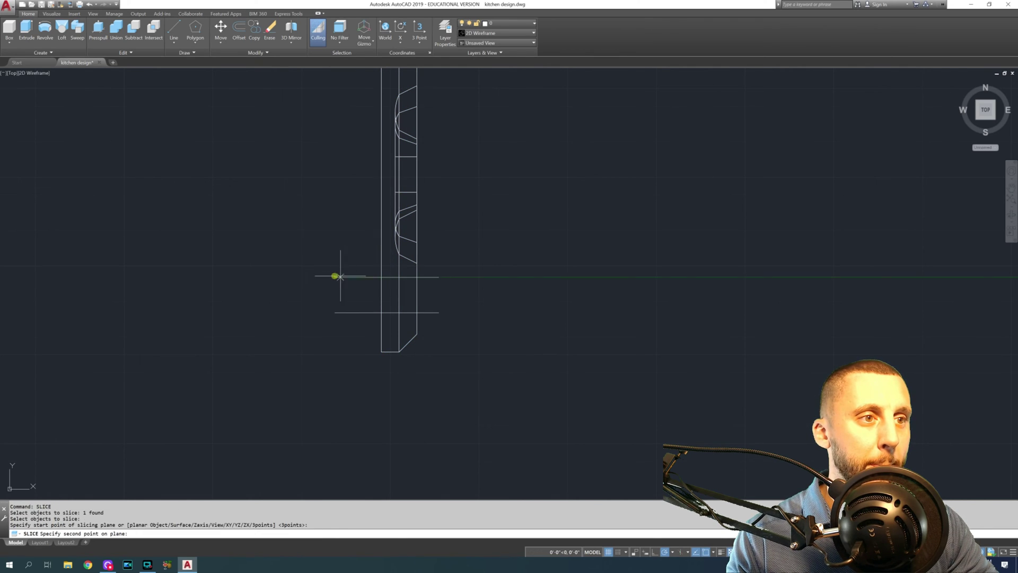
click(439, 276)
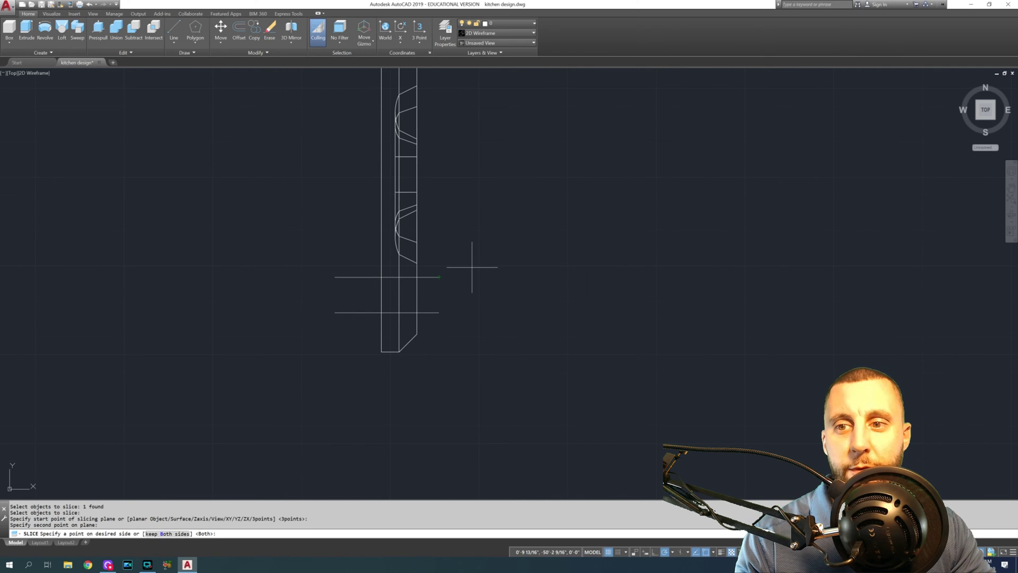
key(Return)
Slice the door's south end piece along the 1" offset guide line, keeping both sides.
key(Return)
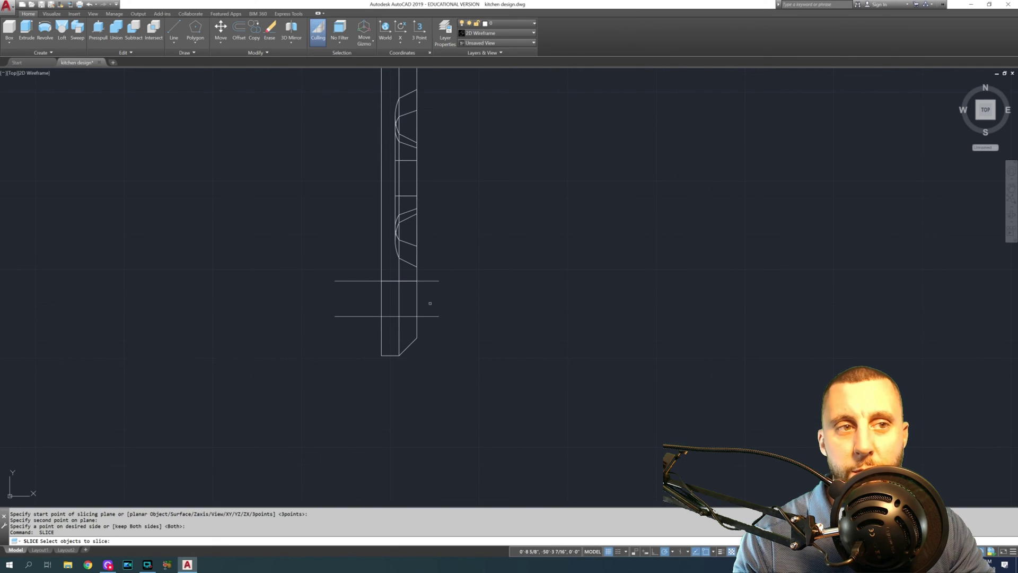
click(418, 304)
key(Return)
click(338, 316)
click(439, 316)
key(Return)
Delete the 1" strip between the two south cuts.
click(427, 292)
click(406, 301)
key(Delete)
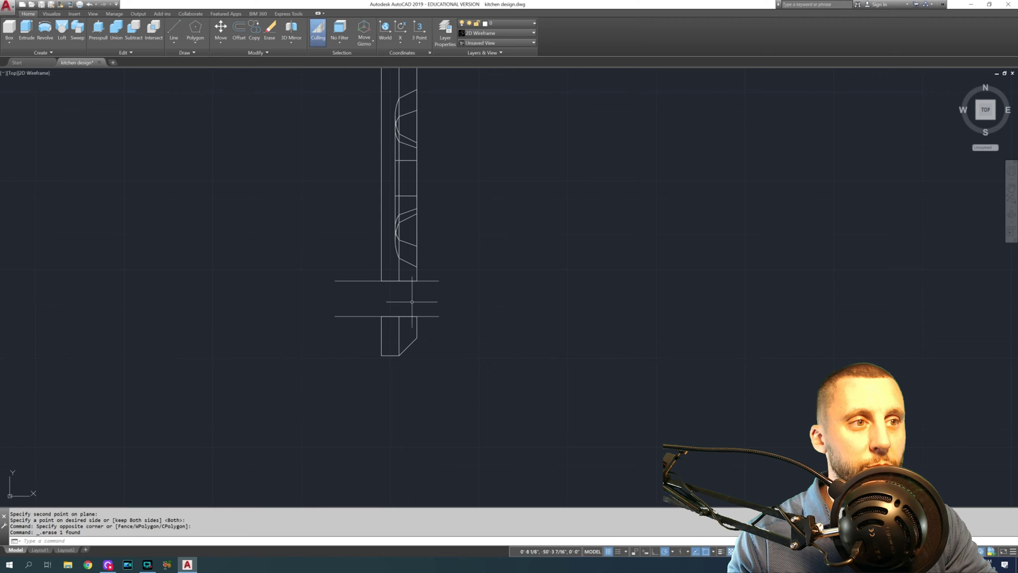
Move both guide lines straight north to cross the door between the recessed panel and its north edge.
click(452, 274)
click(436, 338)
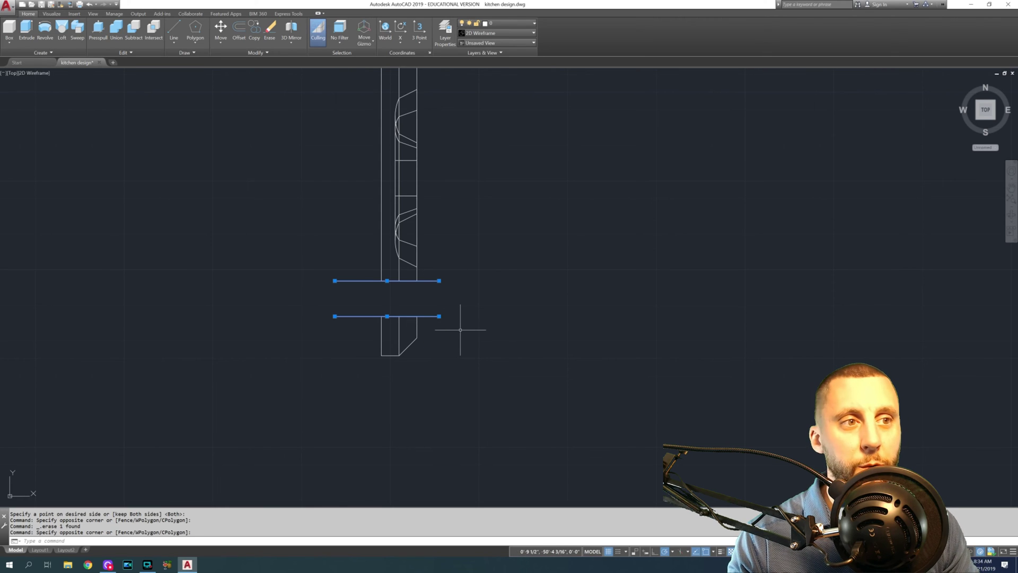
text(m)
key(Return)
click(473, 348)
middle_drag(465, 209, 470, 259)
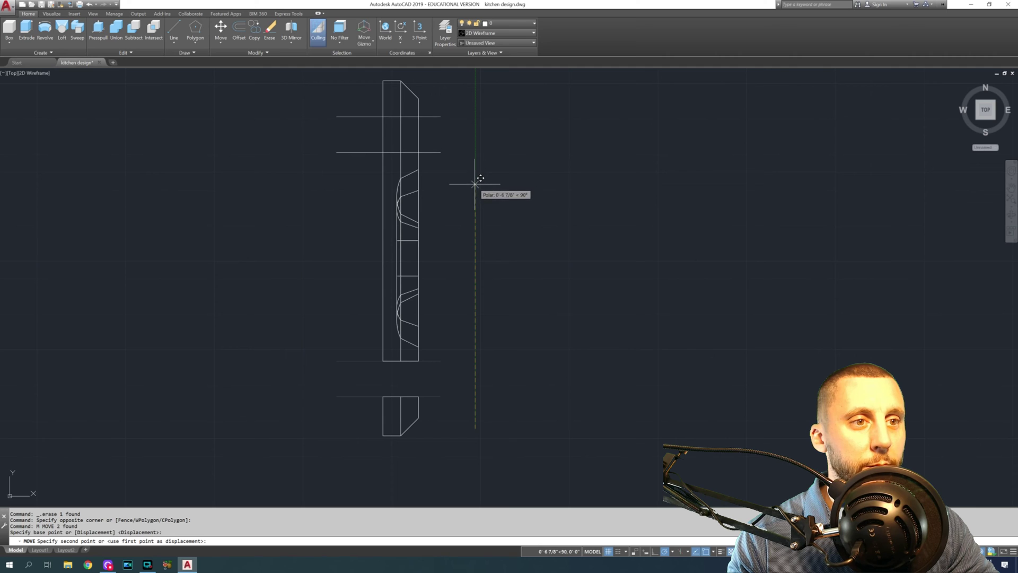
key(Escape)
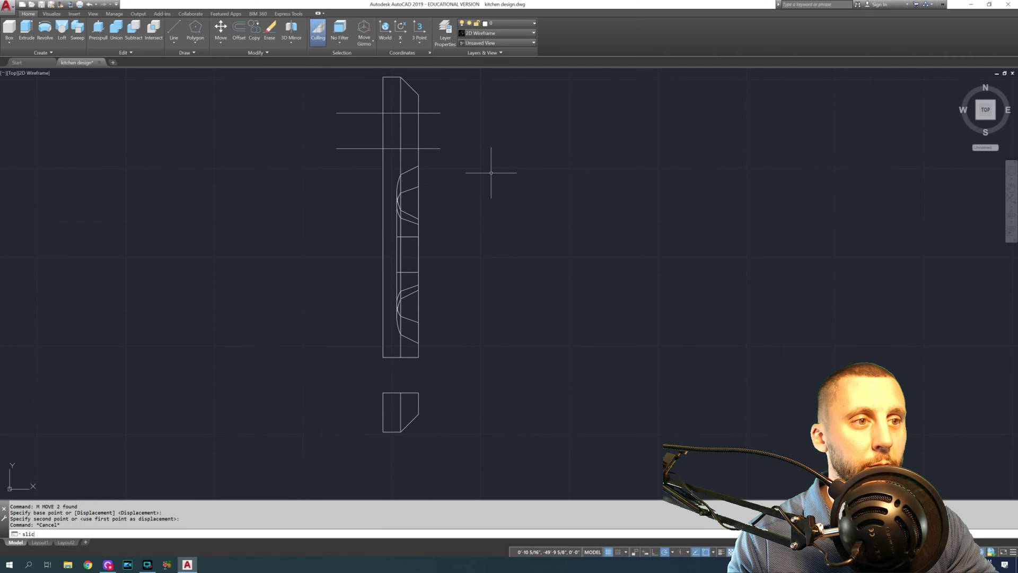
Slice the main door piece along the guide line nearest its north edge, keeping both sides.
text(sli)
key(Return)
click(417, 97)
key(Return)
click(440, 112)
click(339, 113)
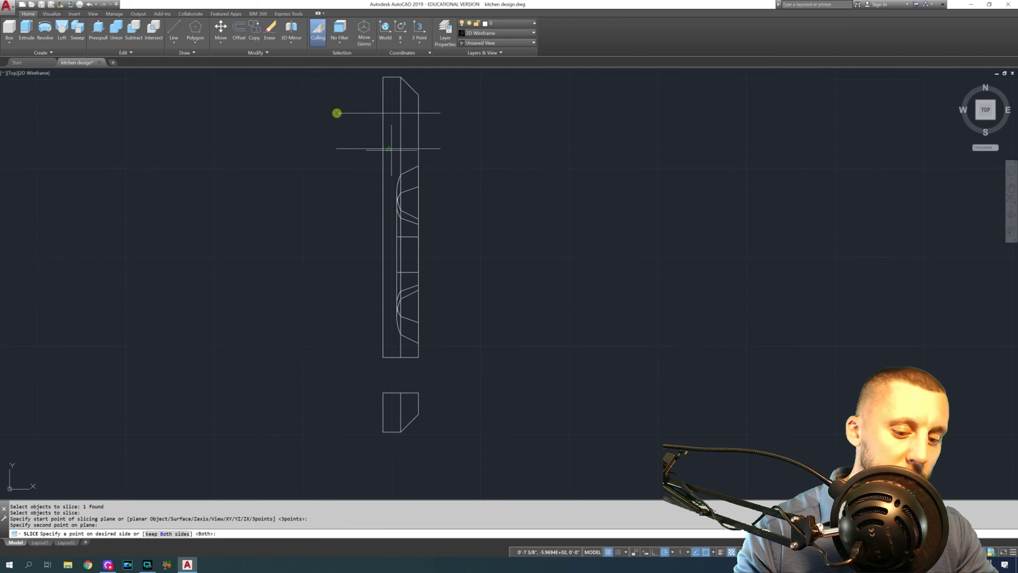
key(Return)
Slice the main door piece along the guide line just north of the recessed panel, keeping both sides.
key(Return)
click(419, 134)
key(Return)
click(440, 152)
click(336, 153)
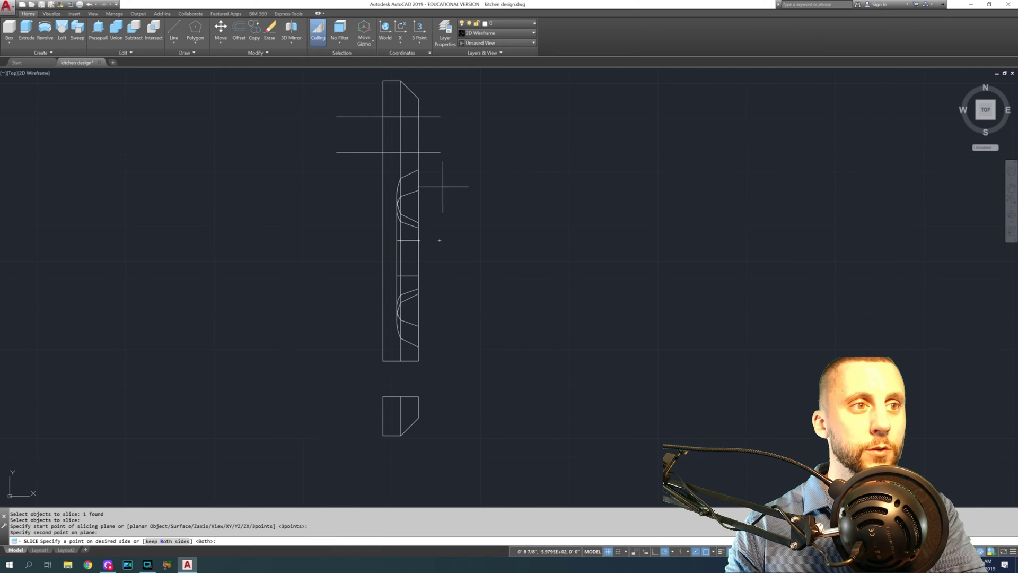
key(Return)
Delete the strip between the two north cuts and both guide lines.
click(426, 126)
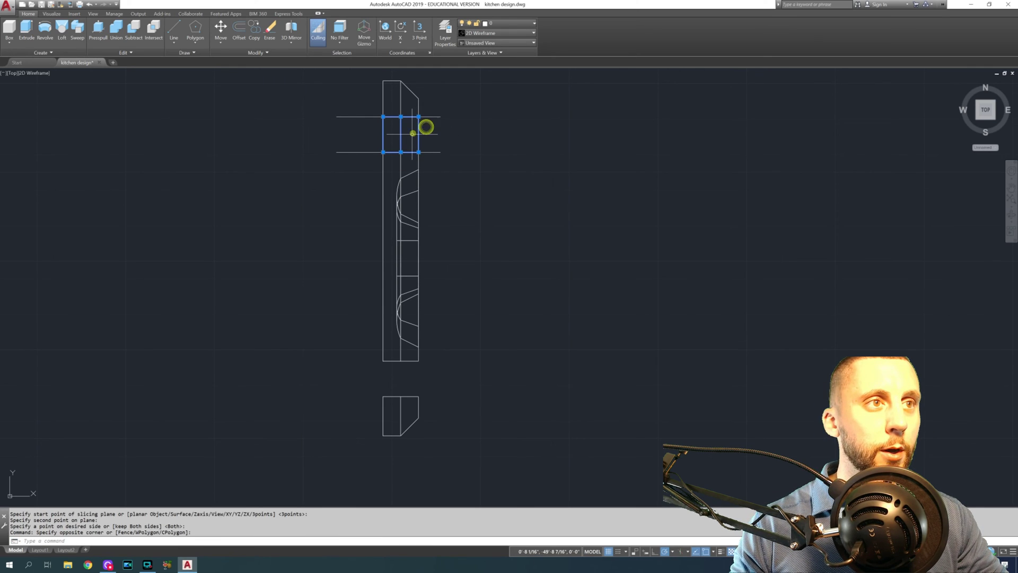
key(Delete)
click(446, 104)
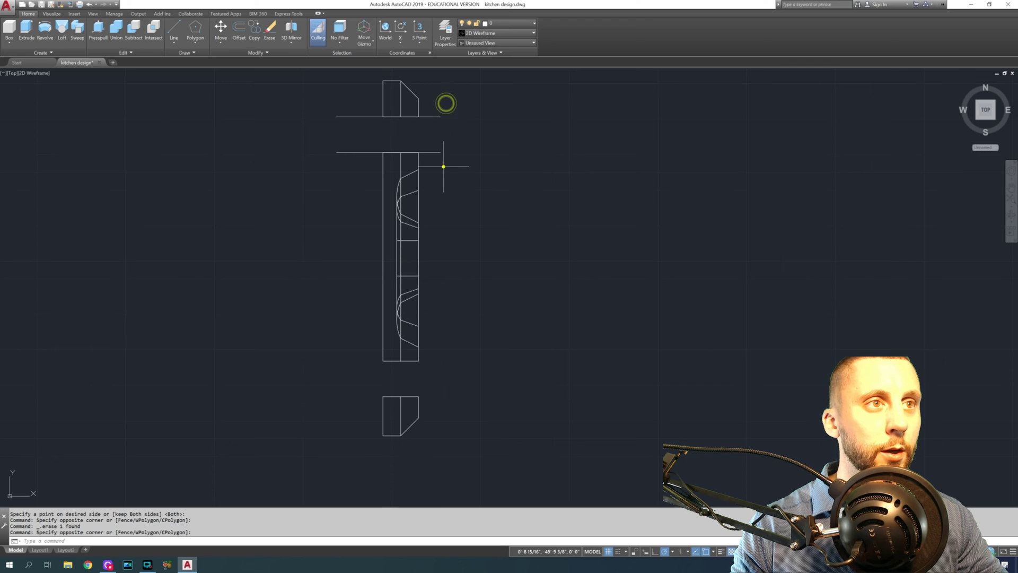
click(440, 164)
key(Delete)
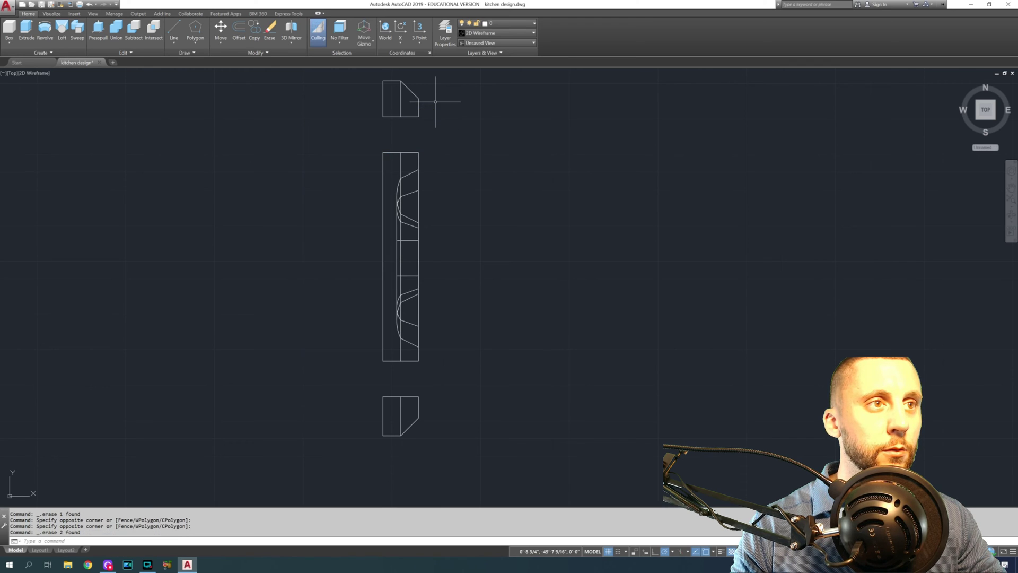
Move the separated north edge piece 1 inch south to meet the main door piece.
click(446, 99)
click(409, 125)
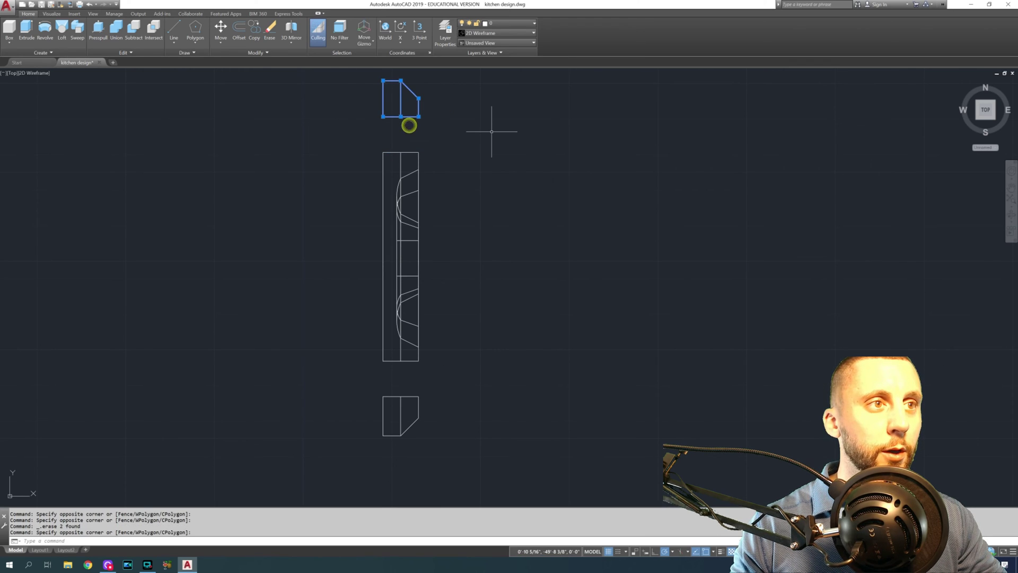
text(m)
key(Return)
click(484, 125)
text(1)
key(Return)
Move the separated south edge piece 1 inch north to meet the main door piece.
middle_drag(462, 299, 454, 238)
click(438, 311)
click(391, 356)
text(m)
key(Return)
click(450, 314)
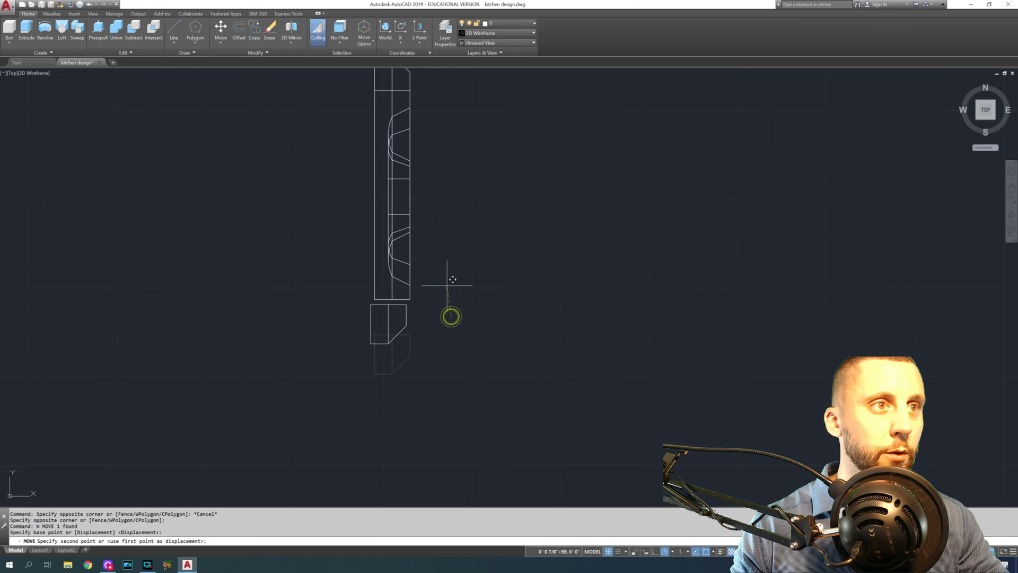
text(1)
key(Return)
middle_drag(446, 242, 445, 273)
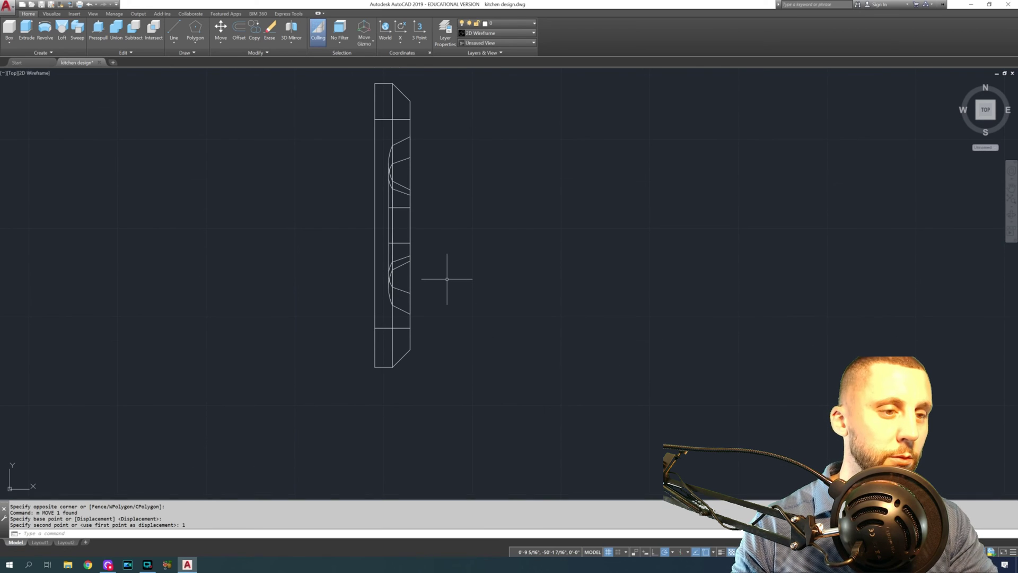
Union the three door pieces into one solid.
text(union)
key(Return)
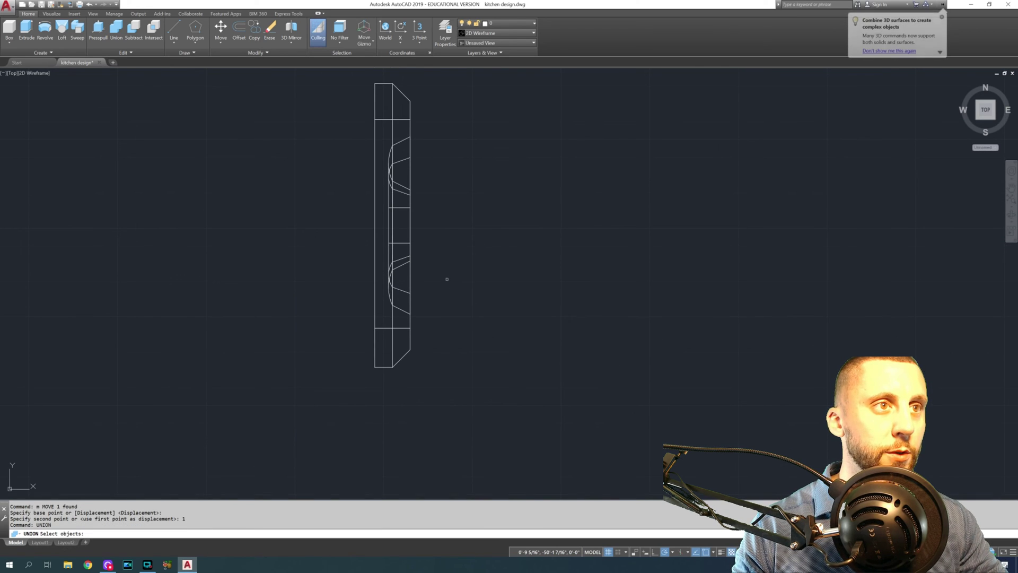
click(458, 405)
click(306, 69)
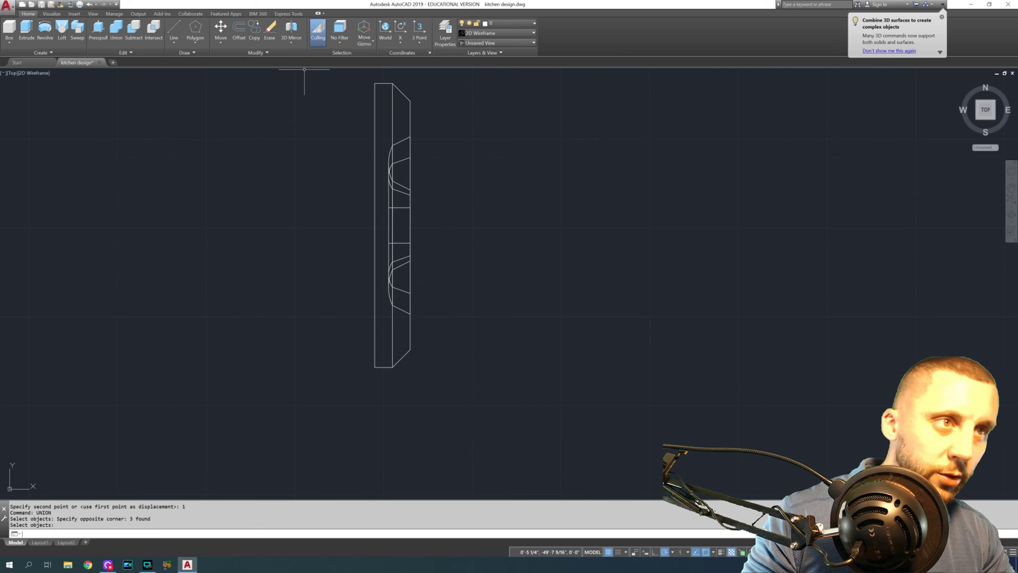
Show the narrowed door in the SE Isometric view with the Conceptual visual style.
click(27, 73)
click(39, 91)
click(15, 74)
click(31, 90)
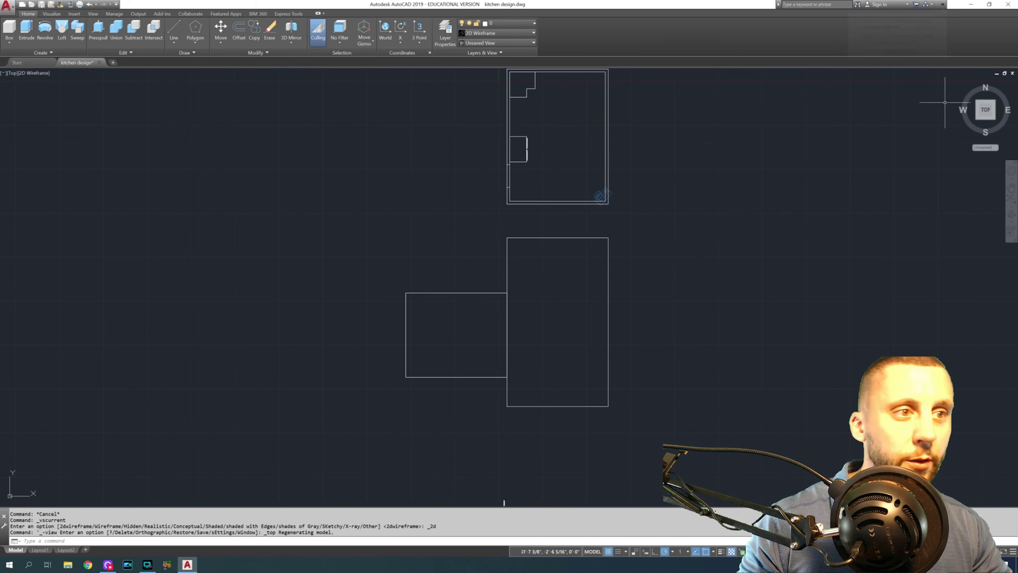
click(994, 119)
scroll(363, 400, up, 10)
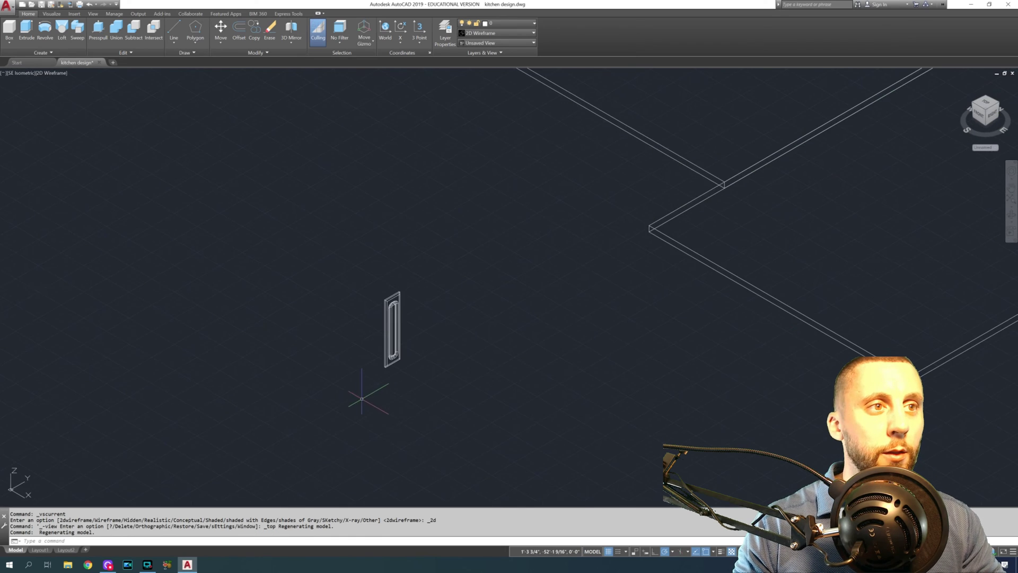
scroll(367, 439, down, 5)
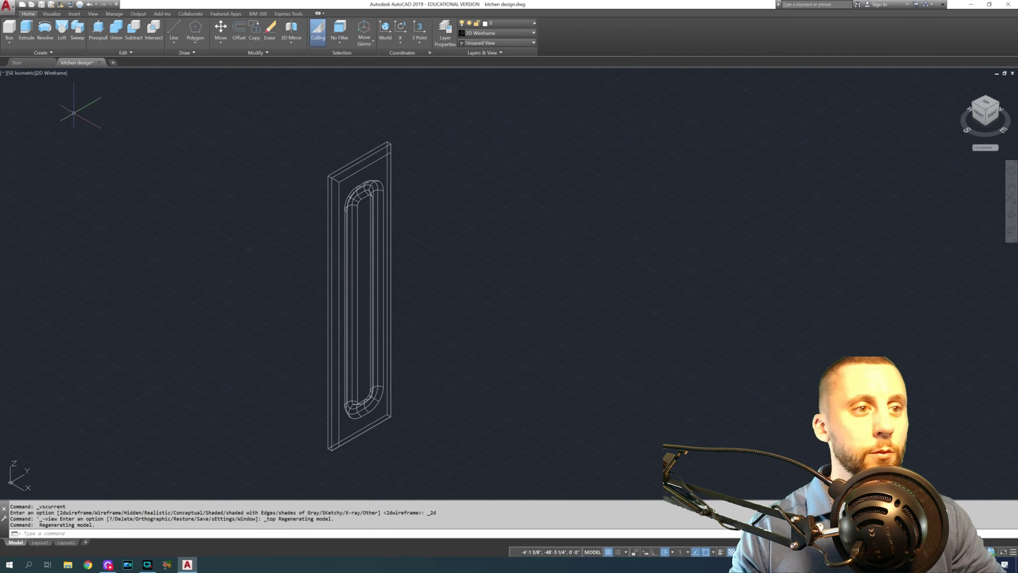
click(52, 72)
click(74, 95)
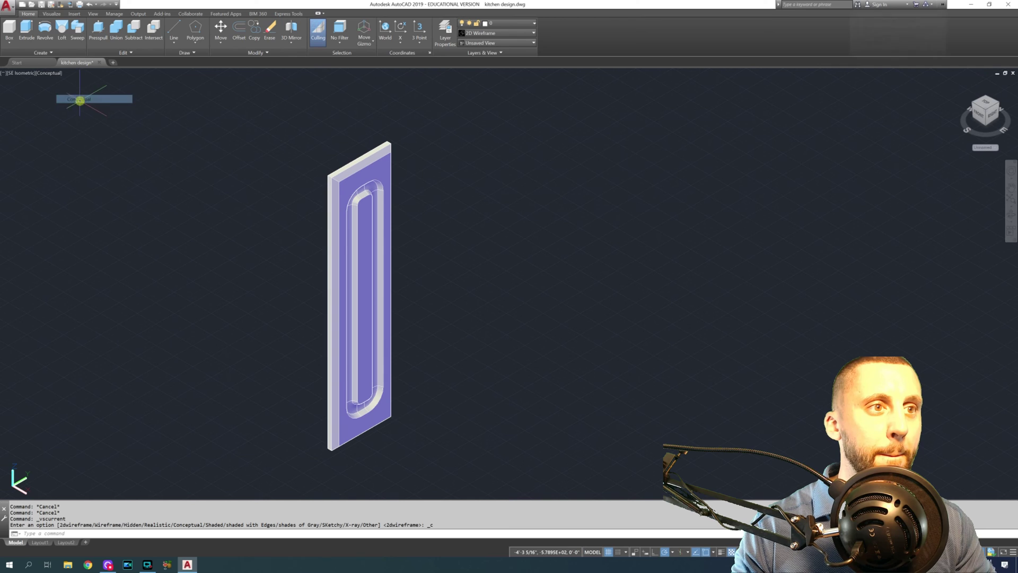
Move the narrowed door by its top back corner onto the top outer corner of the corner cabinet's east-facing inner front.
click(404, 175)
click(387, 205)
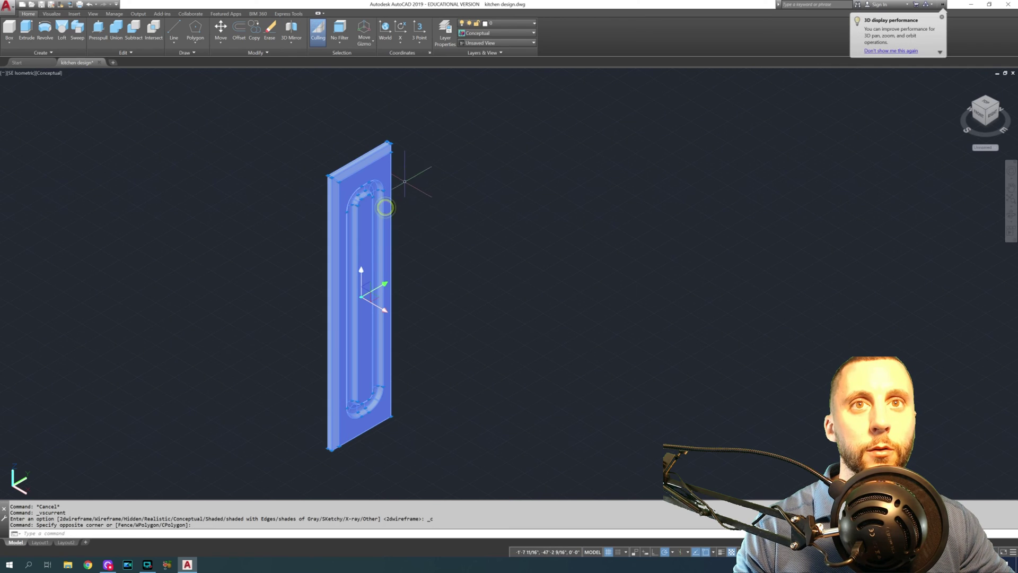
text(m)
key(Return)
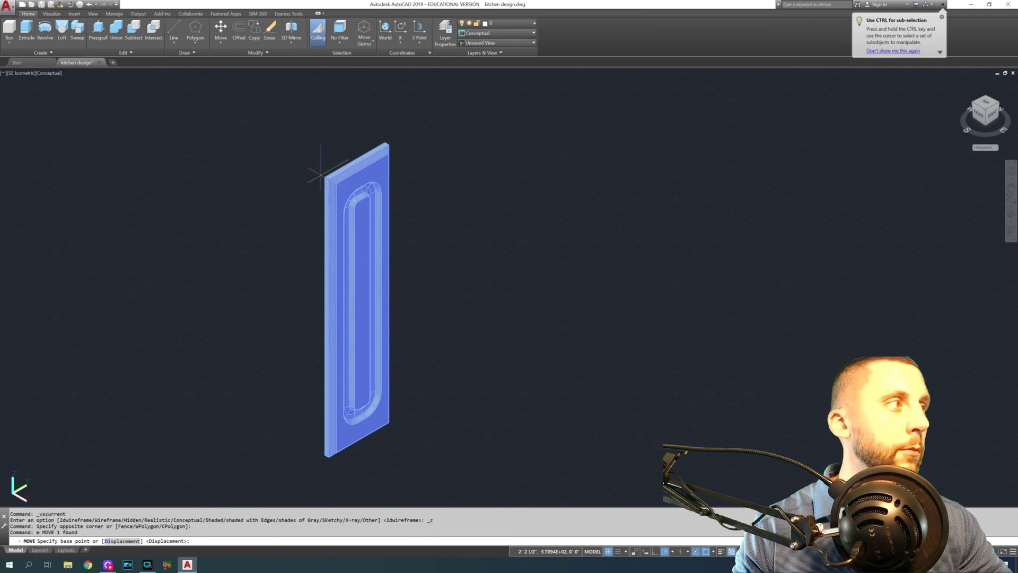
click(325, 177)
scroll(325, 163, down, 4)
middle_drag(528, 155, 467, 266)
scroll(291, 352, up, 5)
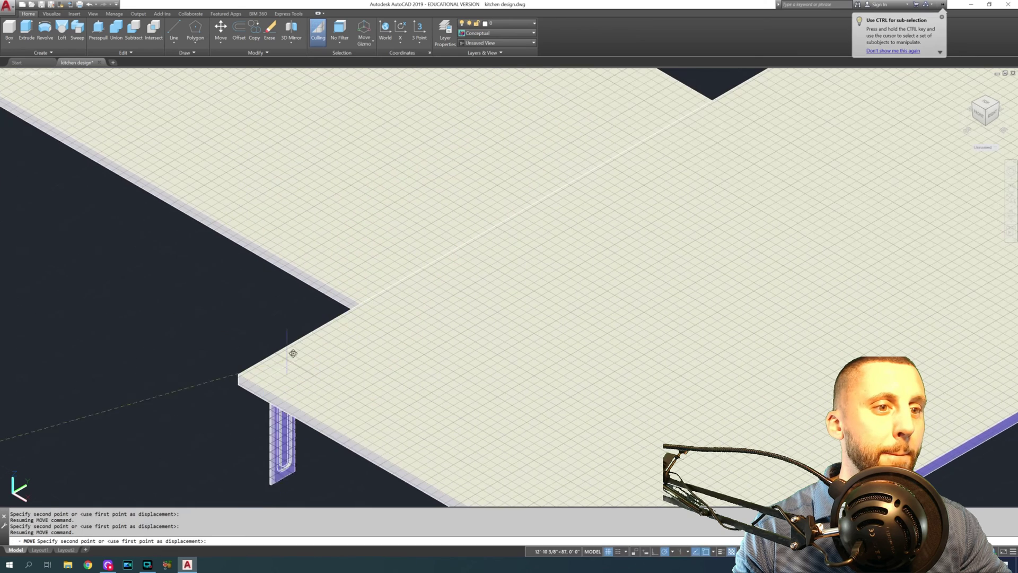
middle_drag(569, 220, 182, 316)
middle_drag(609, 209, 401, 320)
middle_drag(795, 101, 573, 257)
scroll(577, 187, up, 5)
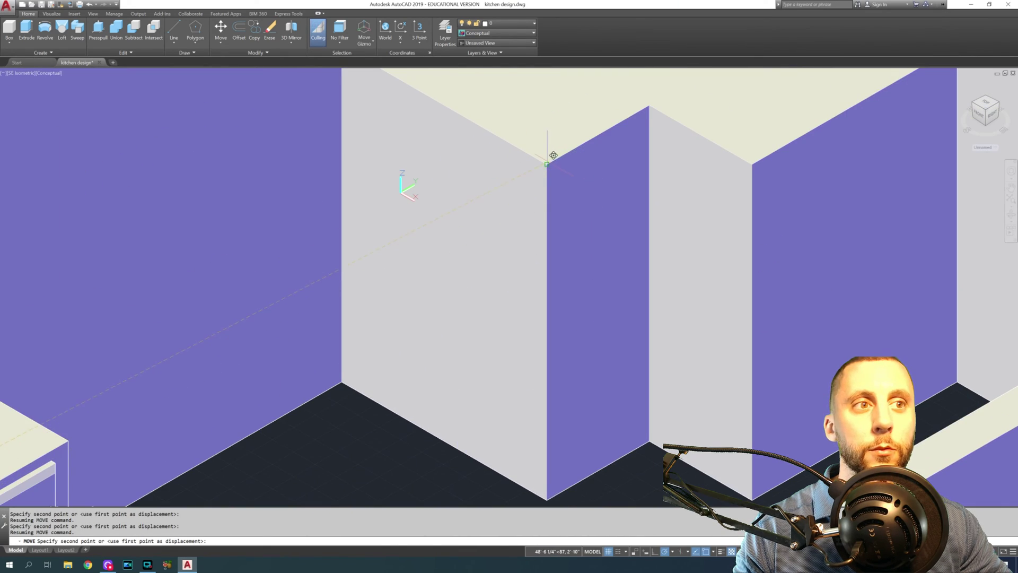
click(552, 159)
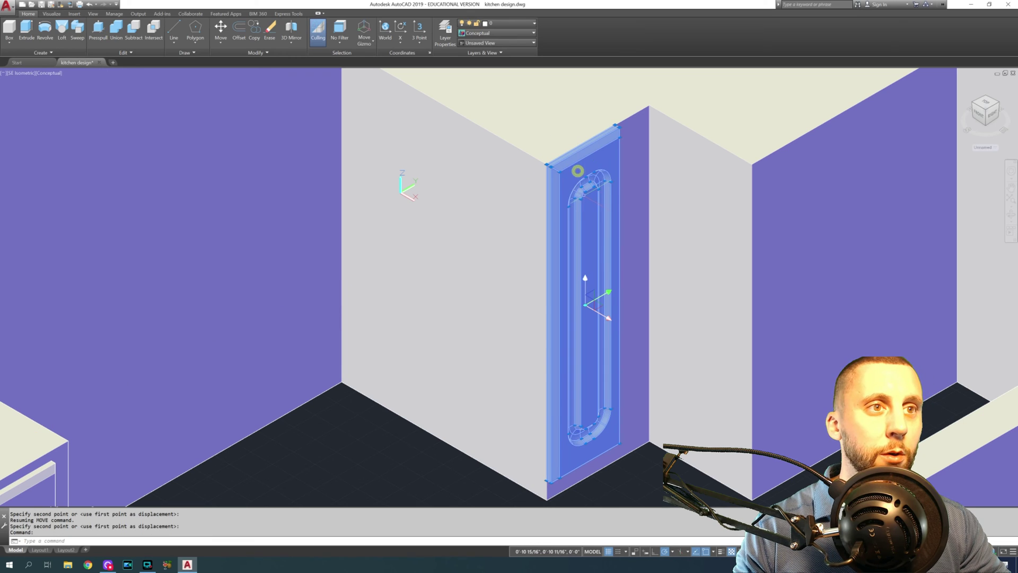
Move the narrowed door 2 inches north along the cabinet front, away from the outer edge.
scroll(578, 170, down, 7)
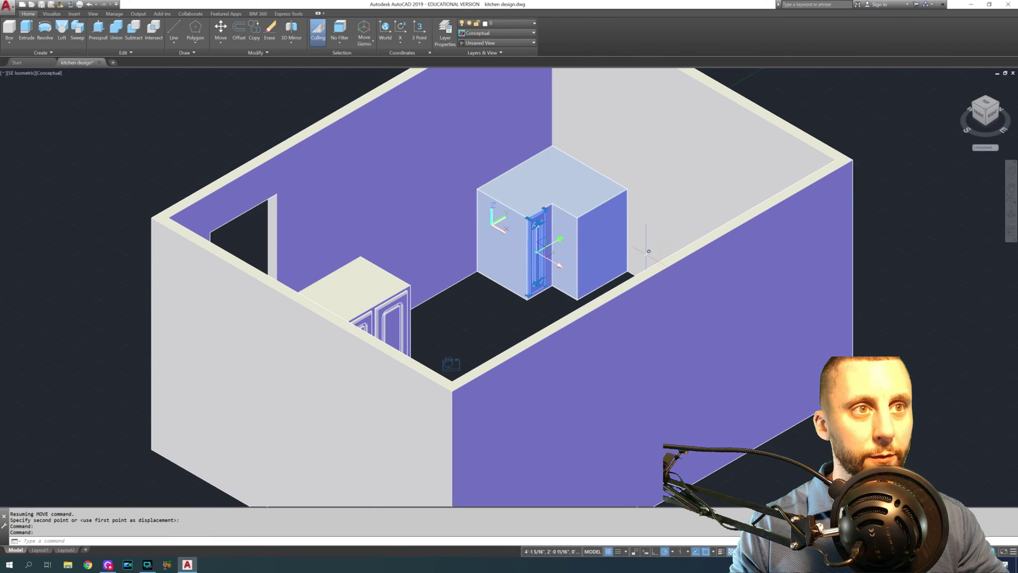
text(m)
key(Return)
click(891, 295)
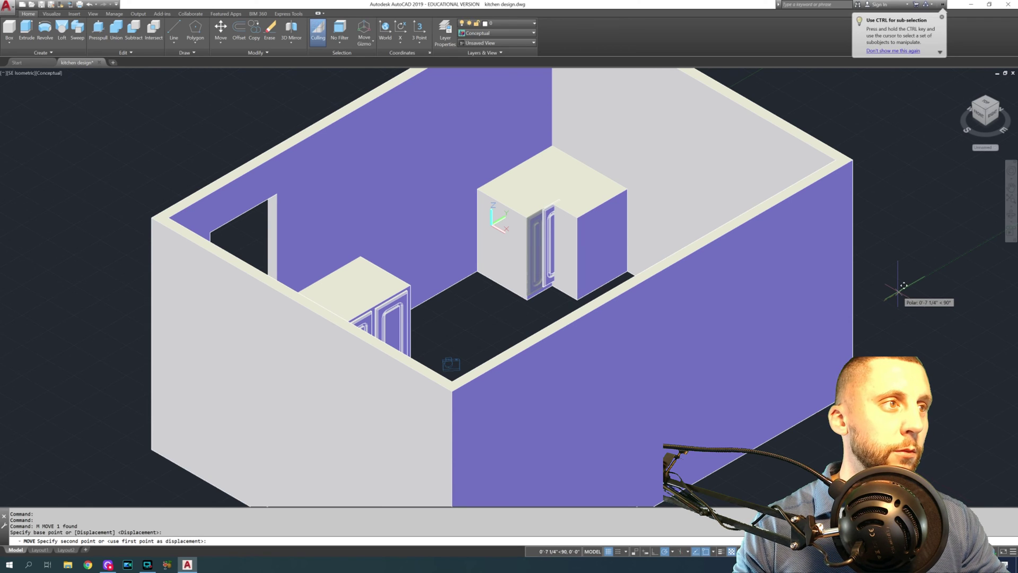
text(2)
key(Return)
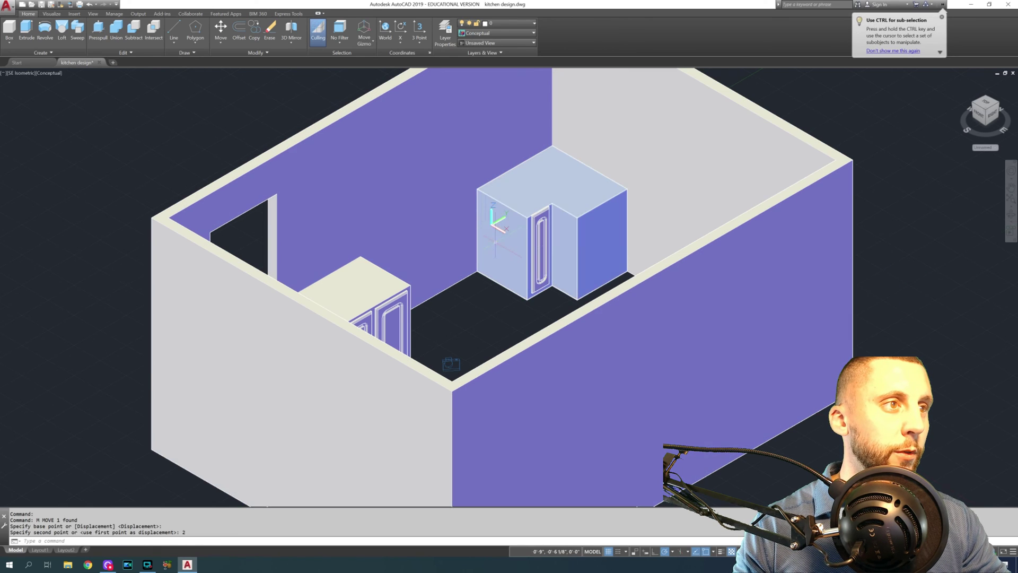
Move the narrowed door 1 inch straight down from the top of the corner cabinet.
click(544, 218)
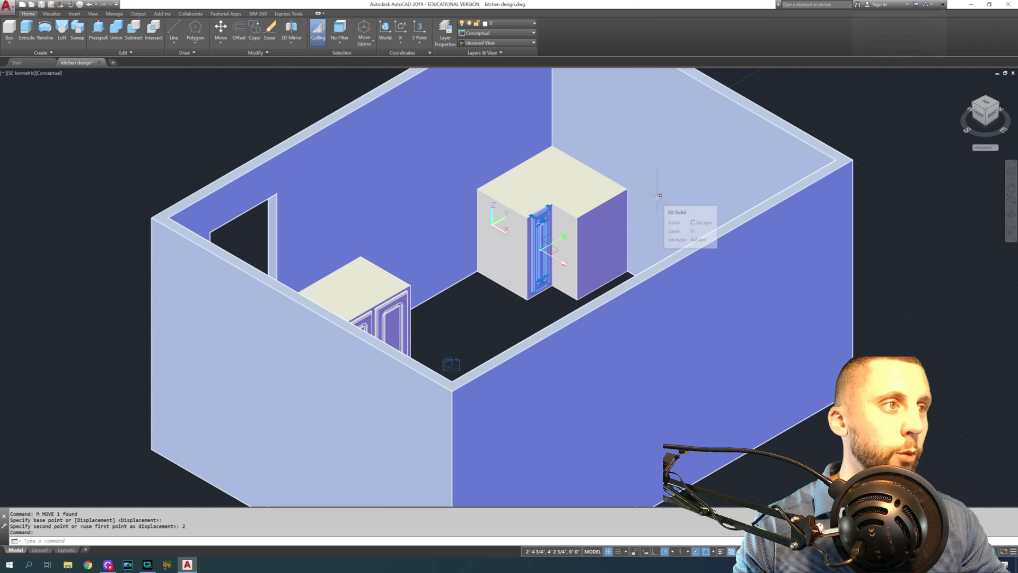
text(m)
key(Return)
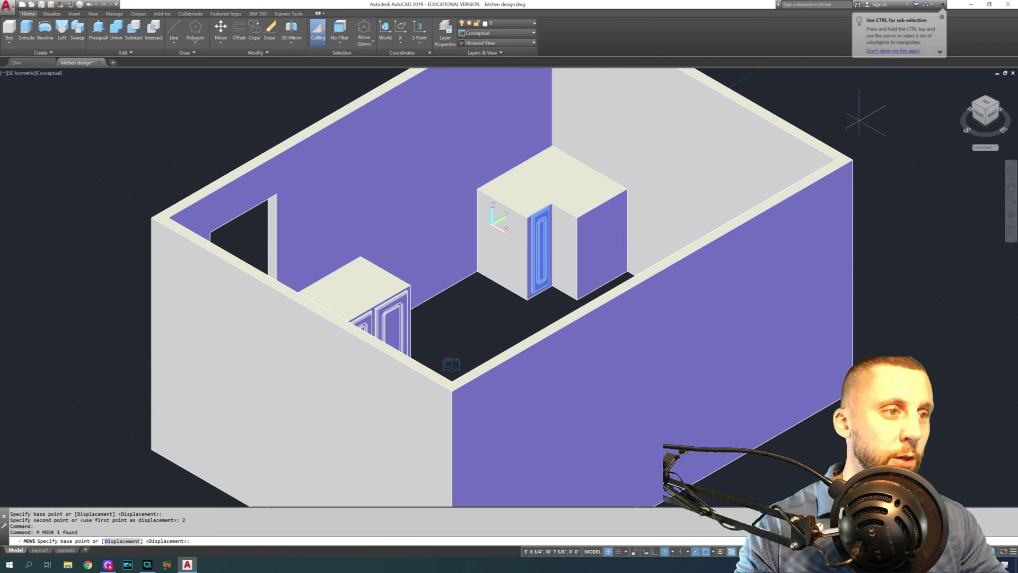
click(866, 111)
text(1)
key(Return)
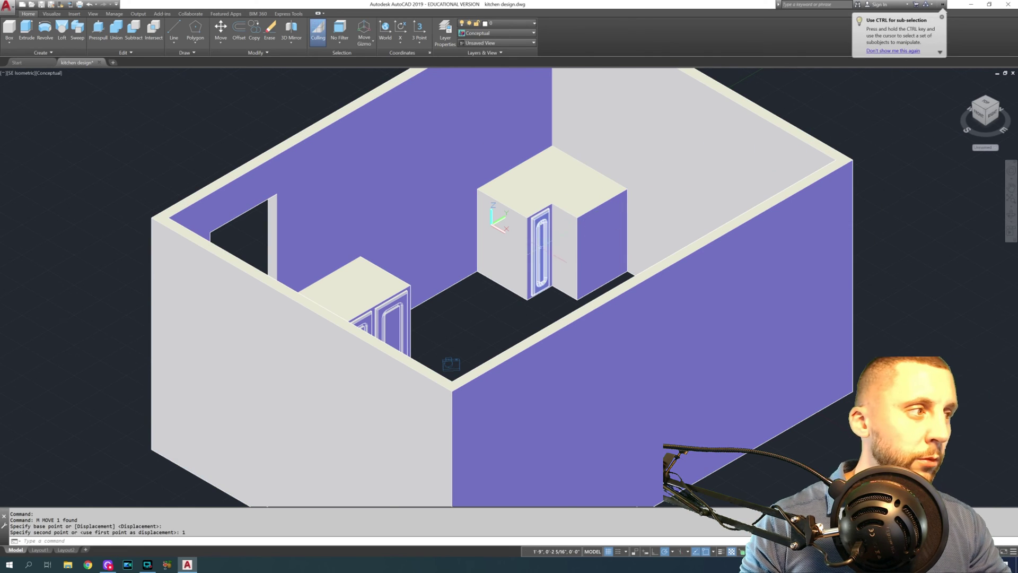
Copy the narrowed door and paste the duplicate in empty space outside the room.
scroll(543, 251, up, 5)
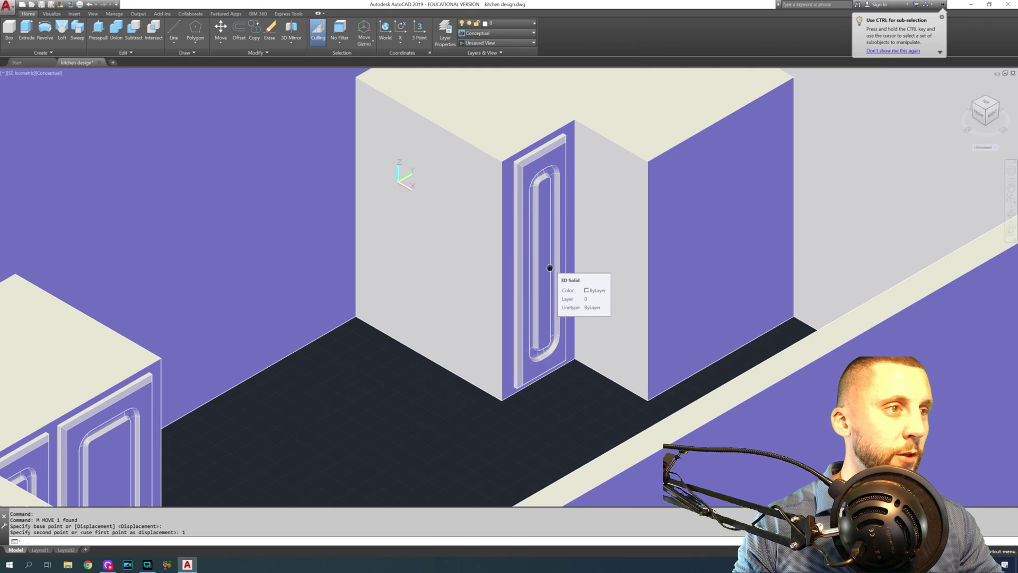
middle_drag(550, 265, 521, 288)
click(505, 187)
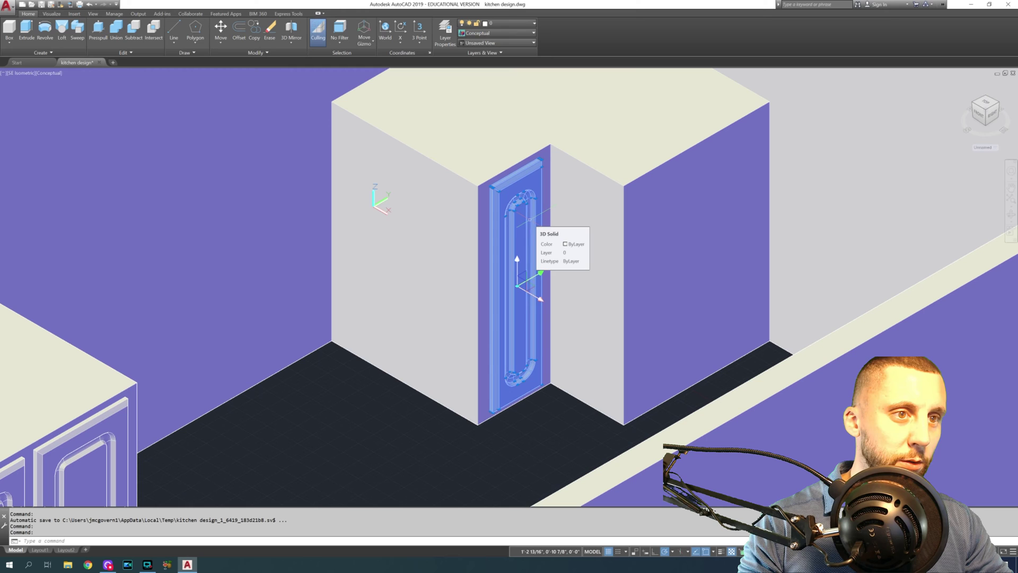
key(ctrl+c)
key(ctrl+v)
scroll(488, 276, down, 8)
scroll(532, 221, down, 4)
key(Escape)
Rotate the pasted door 90 degrees clockwise in the Top view so its front faces south.
click(24, 75)
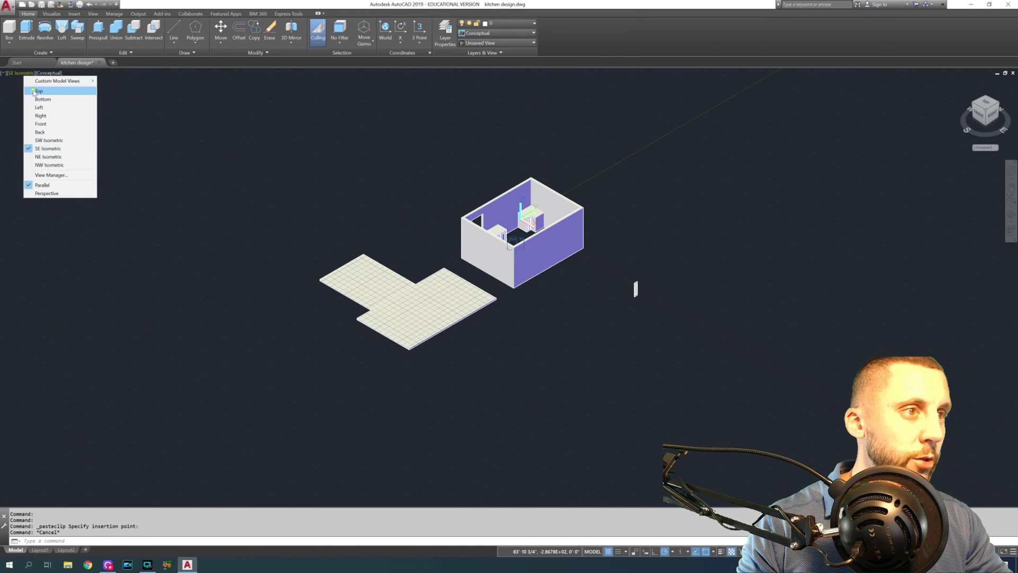
click(31, 89)
scroll(634, 143, up, 8)
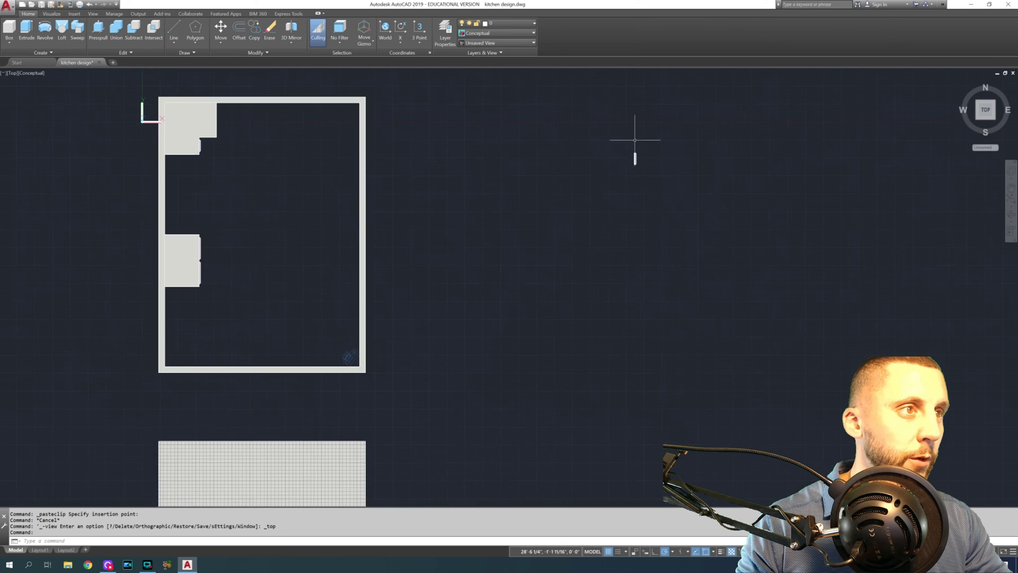
click(656, 142)
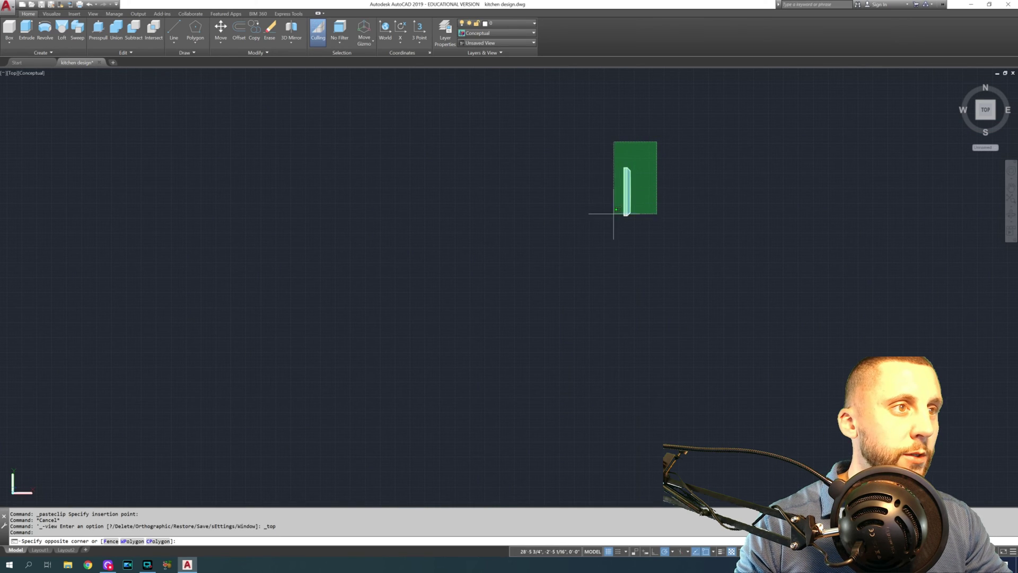
click(608, 232)
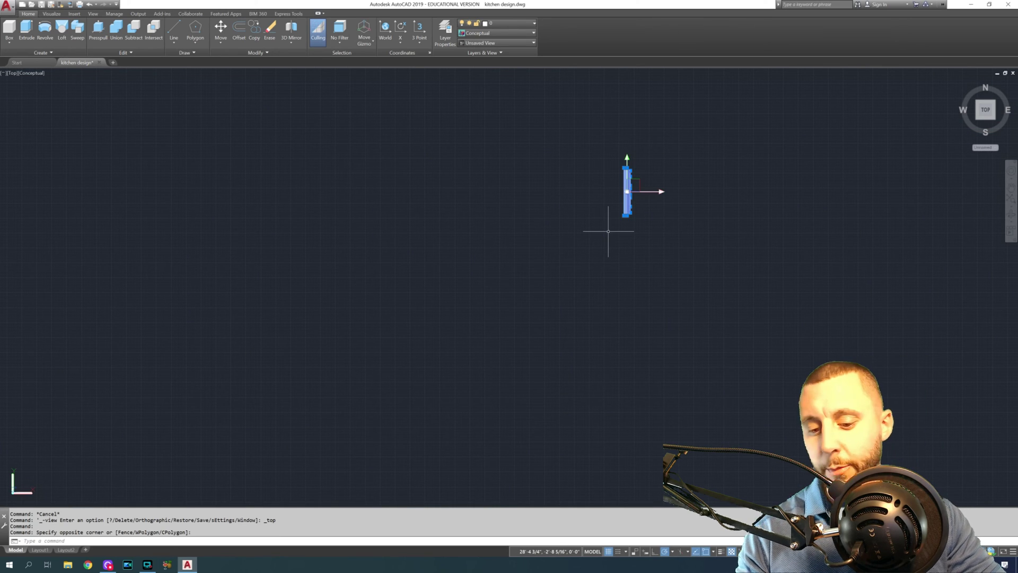
text(rota)
key(Return)
click(594, 189)
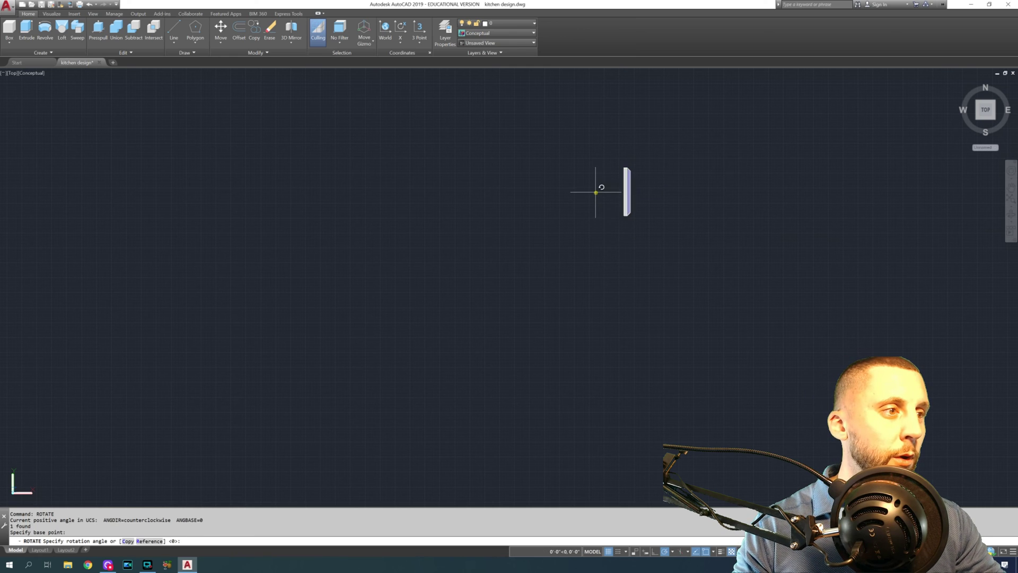
click(611, 251)
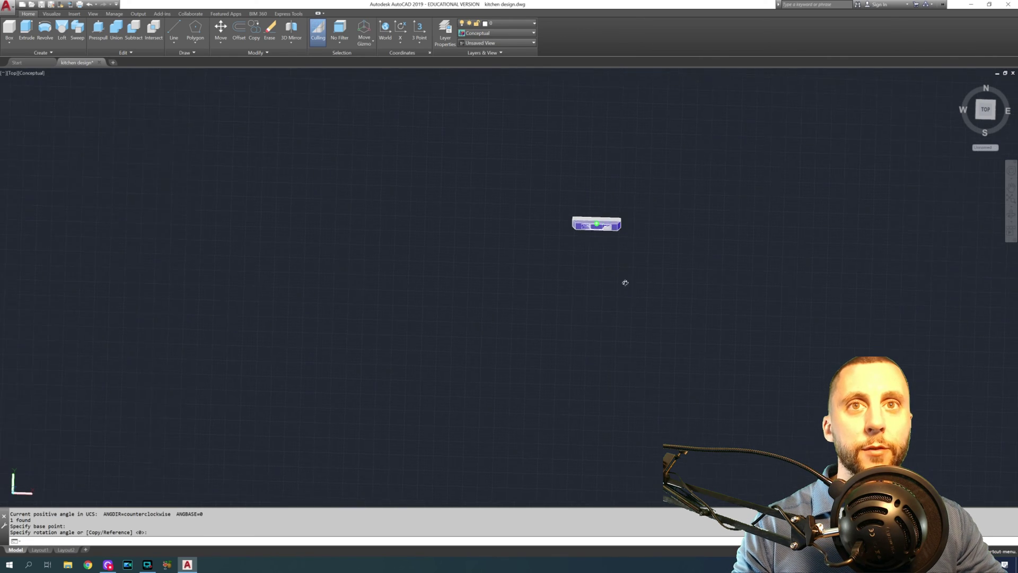
Move the rotated door by its top back corner onto the top outer corner of the corner cabinet's south-facing inner front.
shift+middle_drag(625, 282, 533, 209)
click(622, 155)
click(613, 187)
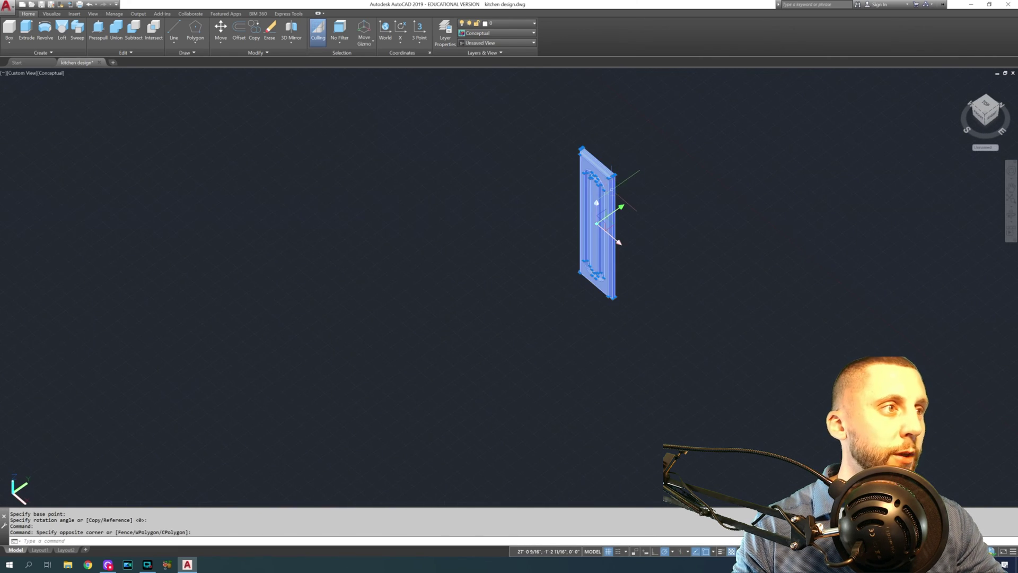
text(m)
key(Return)
scroll(617, 190, up, 5)
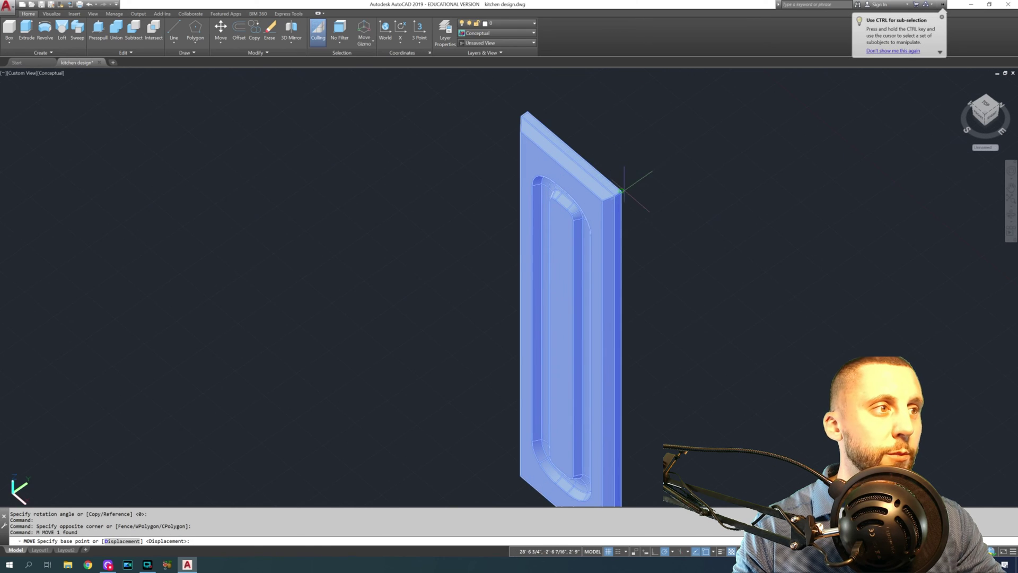
click(621, 190)
scroll(621, 190, down, 5)
middle_drag(621, 189, 634, 318)
scroll(482, 223, up, 4)
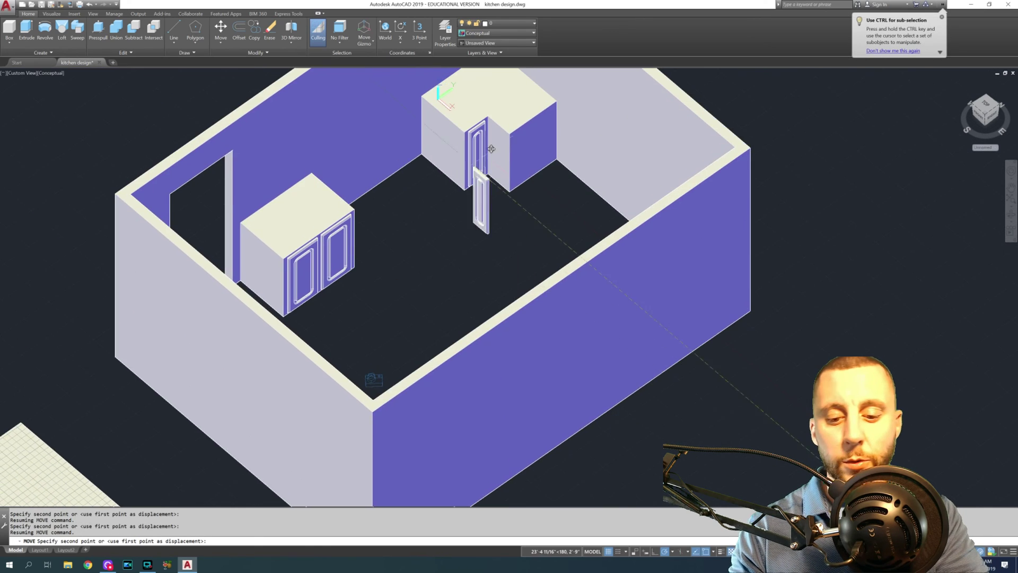
scroll(491, 149, up, 6)
click(551, 244)
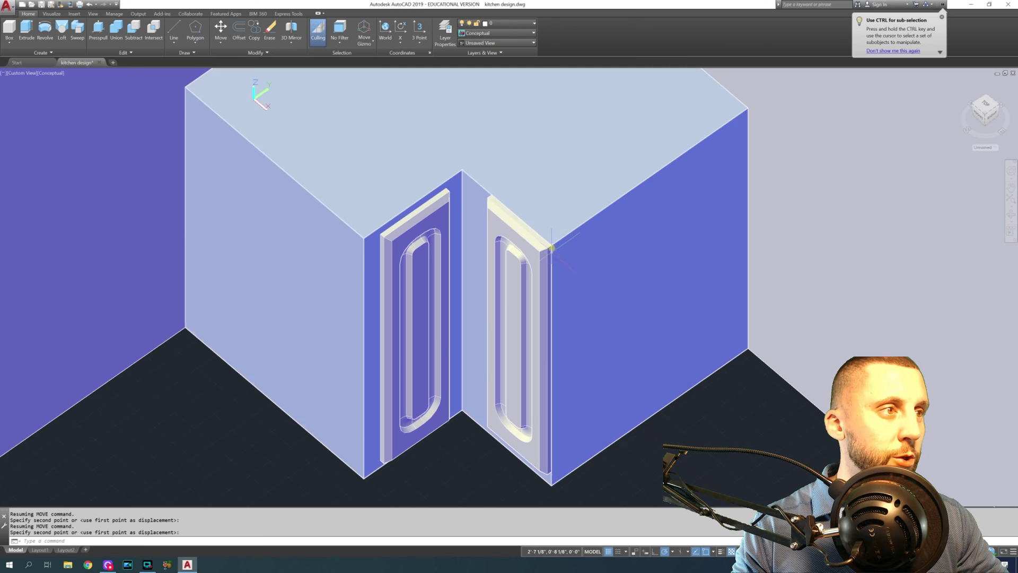
Move the second door 2 inches west along the cabinet front, away from the outer edge.
click(538, 249)
text(m)
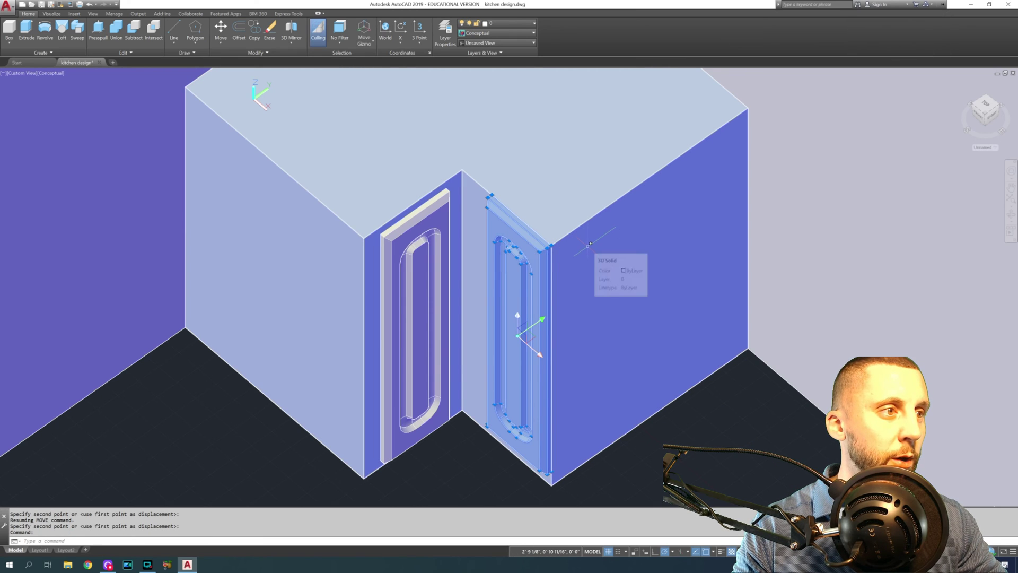
key(Return)
click(752, 425)
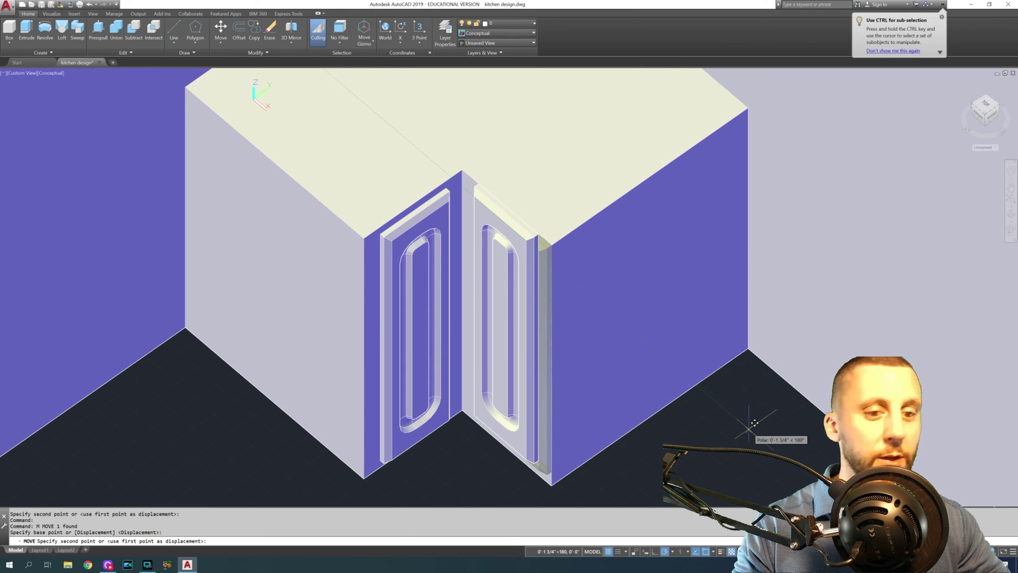
text(2)
key(Return)
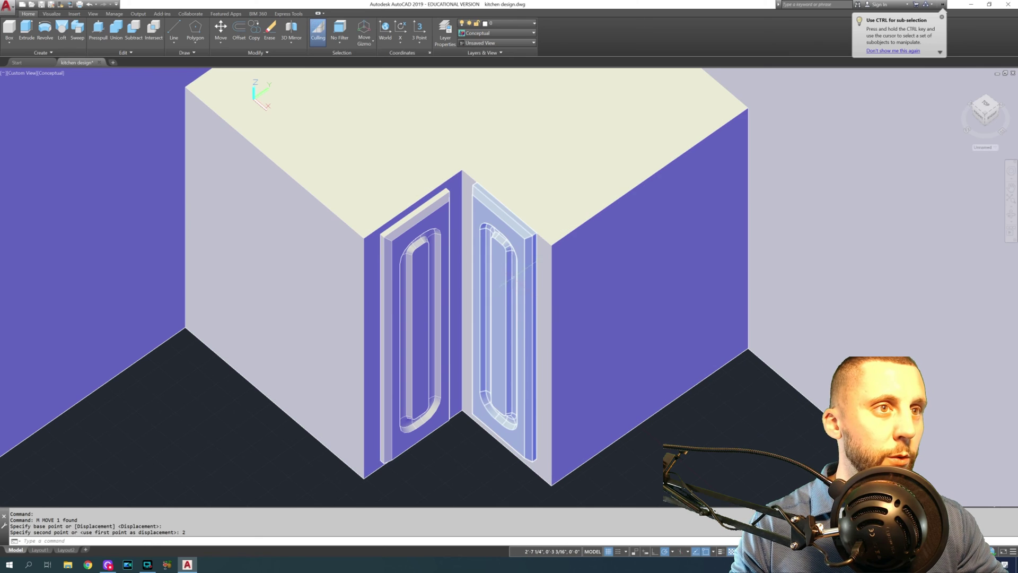
Move the second door down 1 inch, away from the corner cabinet's top edge.
click(513, 276)
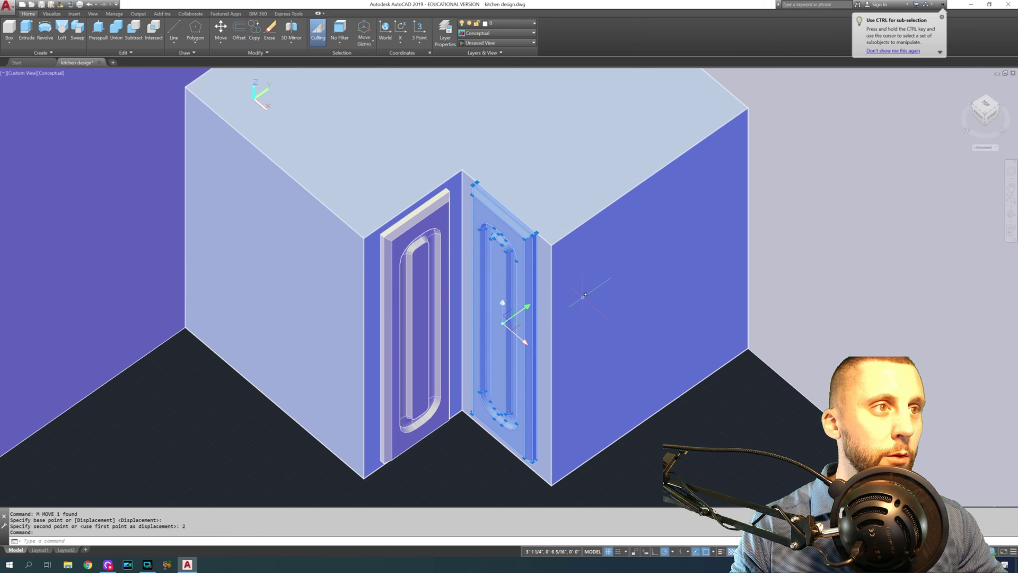
text(m)
key(Return)
click(752, 384)
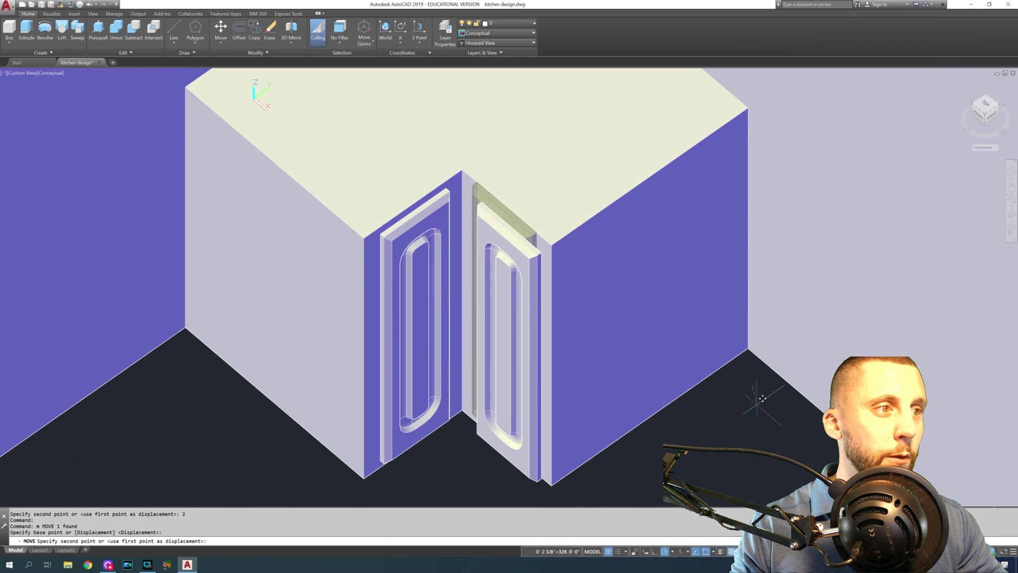
text(1)
key(Return)
scroll(630, 318, down, 5)
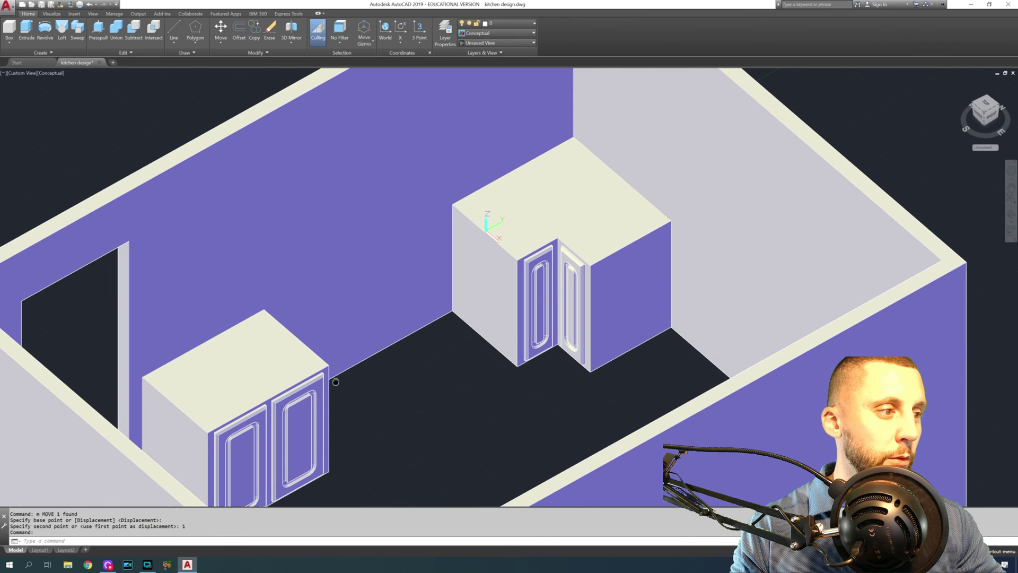
Move the two-door base cabinet with both doors by its top back corner onto the corner cabinet's south top back corner.
middle_drag(347, 381, 377, 326)
click(380, 349)
click(328, 365)
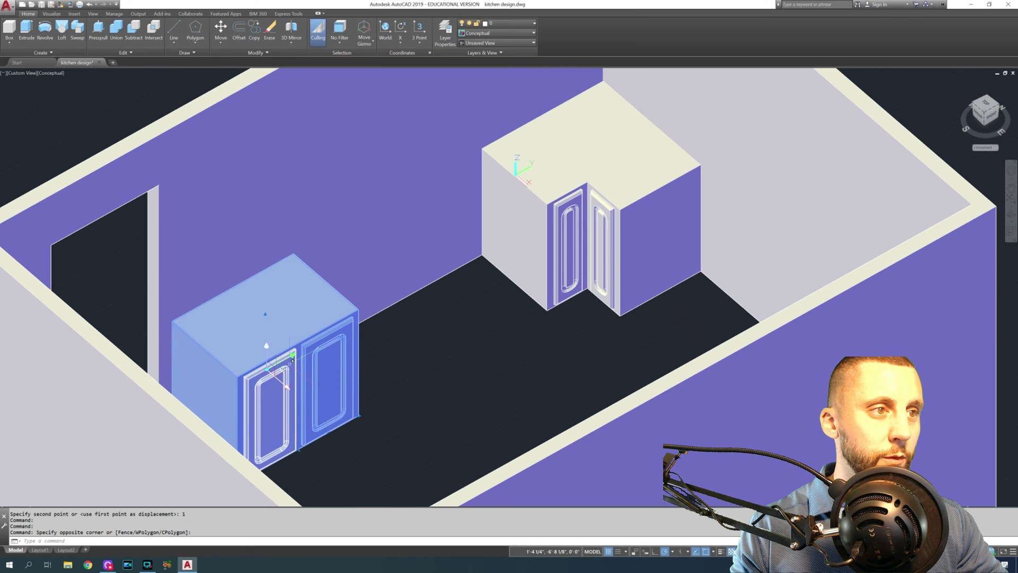
click(289, 367)
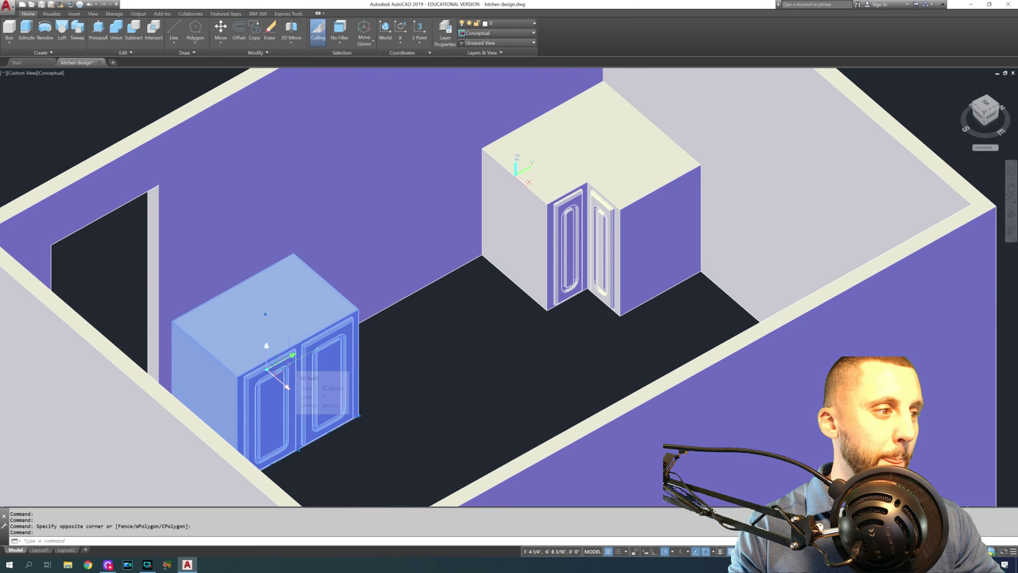
text(m)
key(Return)
click(293, 253)
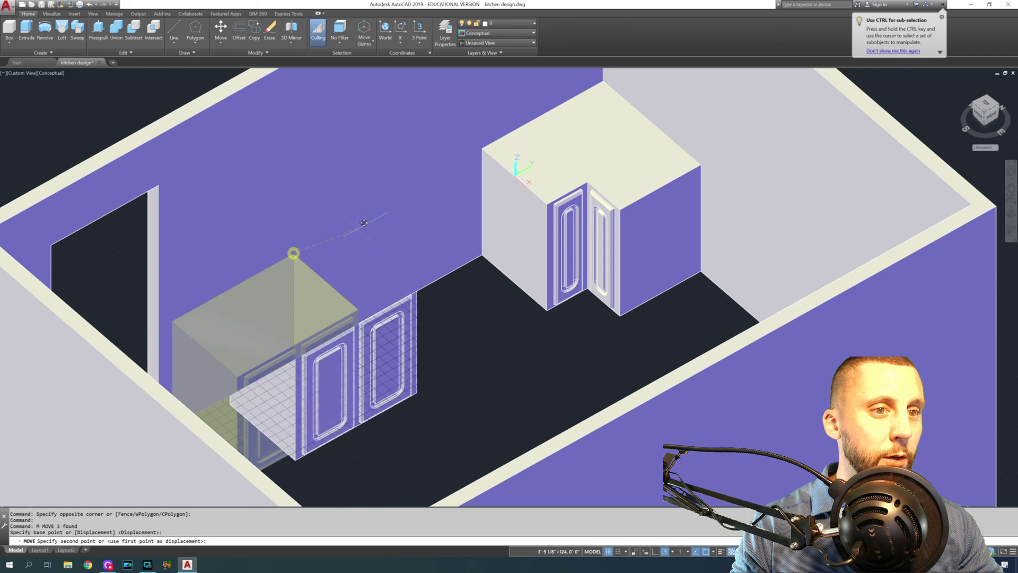
click(487, 142)
scroll(489, 265, down, 3)
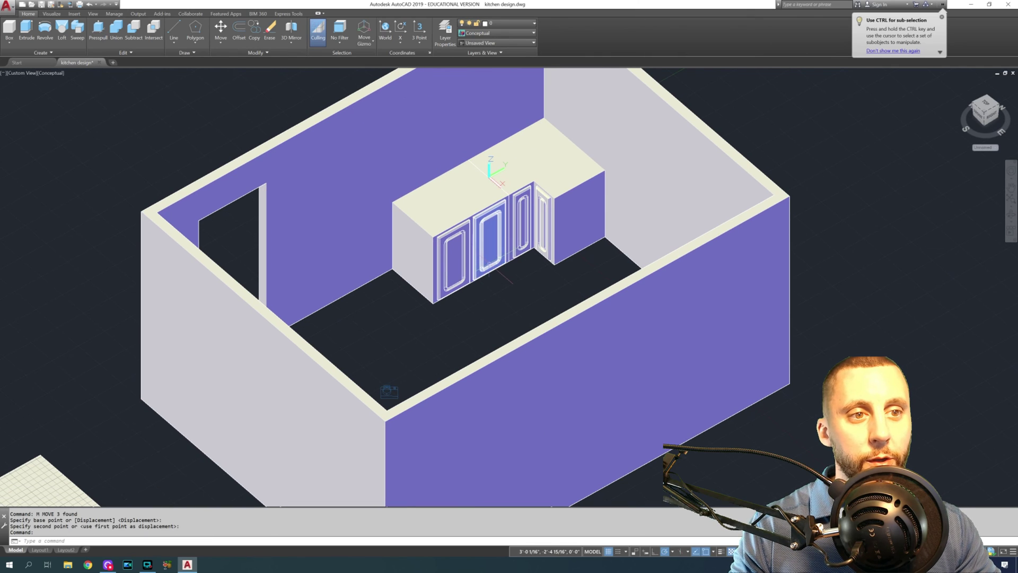
Show the model in the Top view with the 2D Wireframe visual style.
shift+middle_drag(398, 270, 366, 281)
click(19, 72)
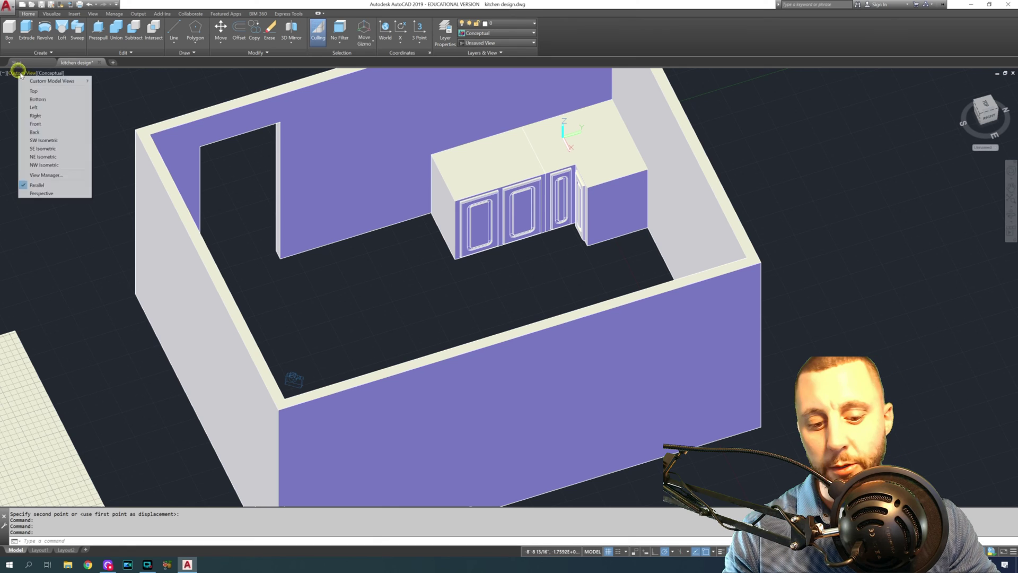
click(33, 90)
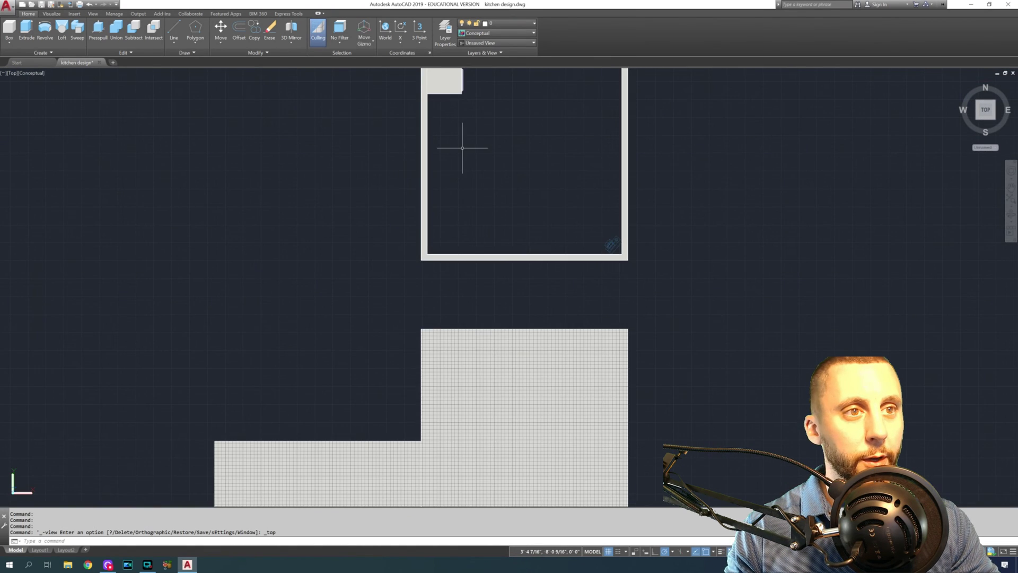
click(28, 70)
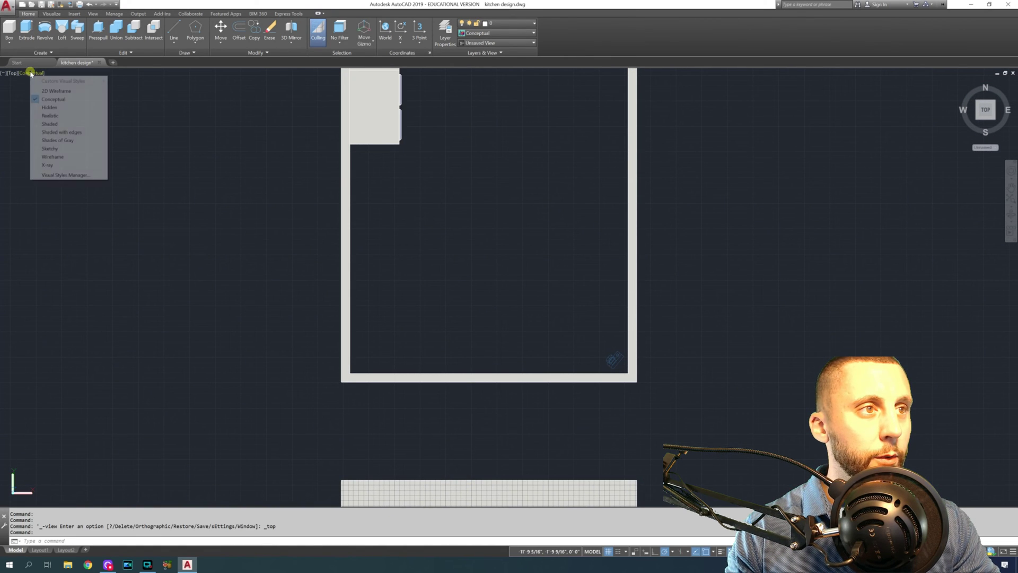
click(42, 82)
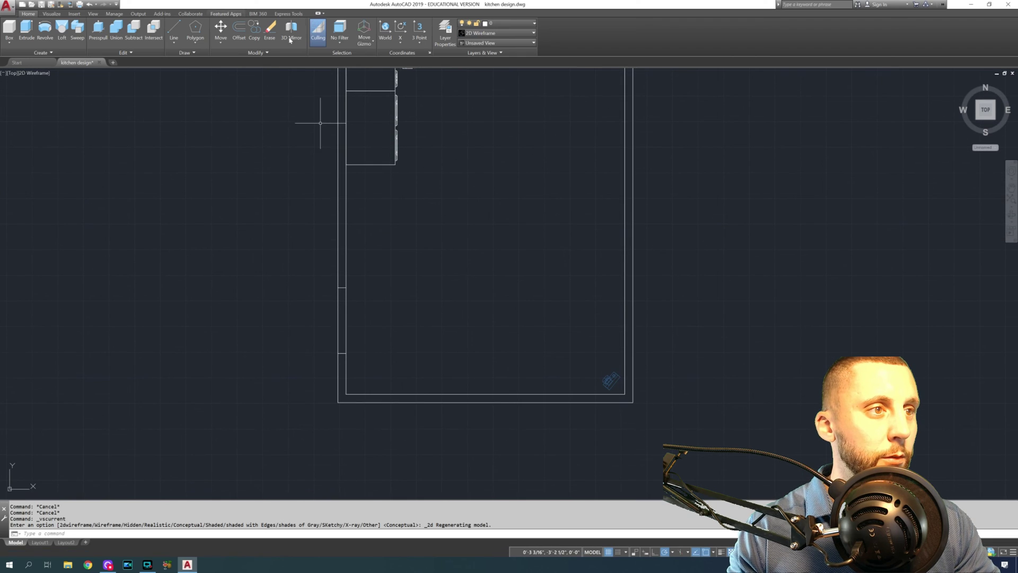
Place a linear dimension along the west wall between the doorway's near edge and the base cabinet's corner.
text(dimlinear)
key(Return)
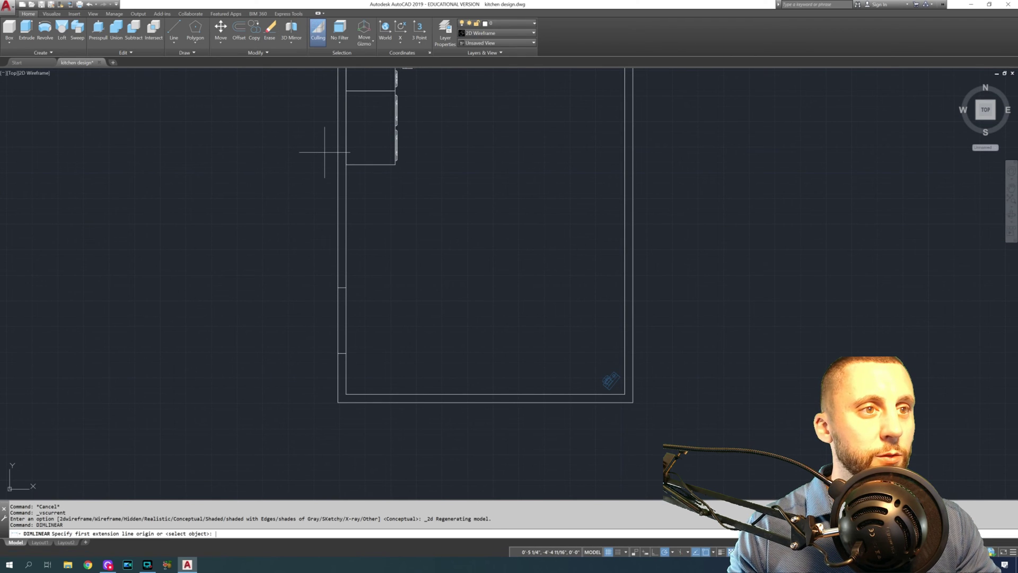
click(347, 288)
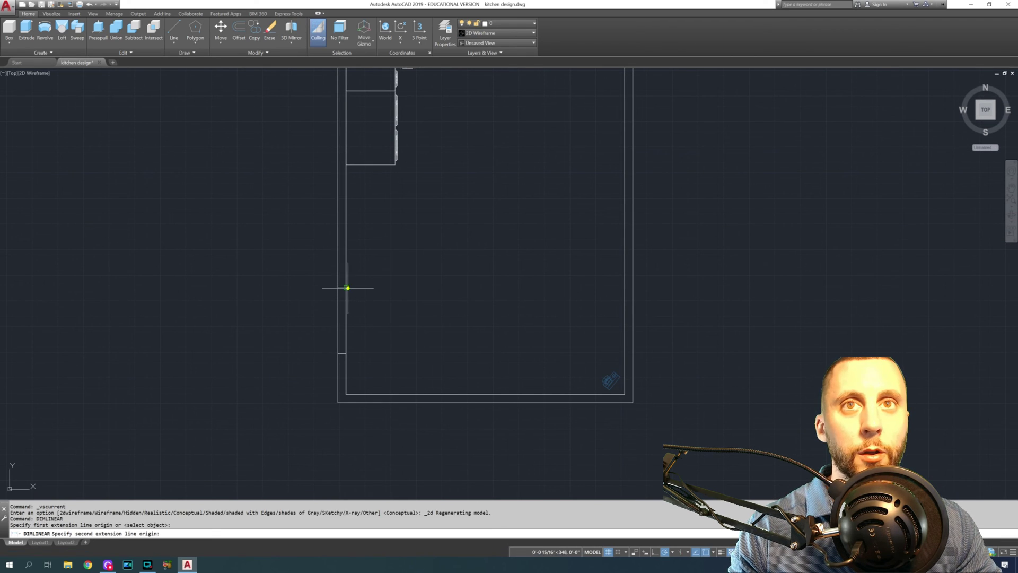
click(346, 164)
click(386, 188)
scroll(382, 233, up, 5)
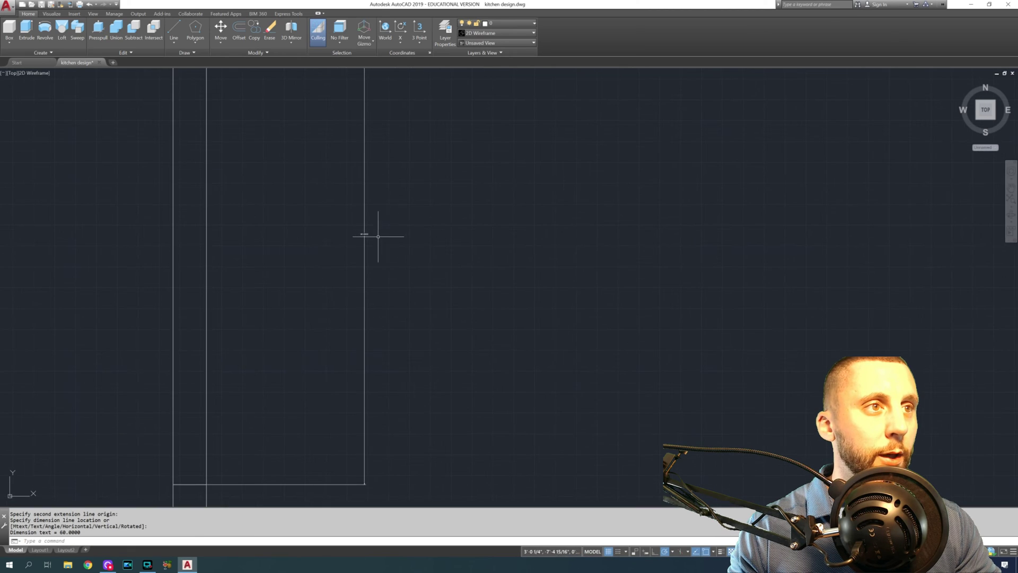
Erase the linear dimension between the doorway and the base cabinet.
scroll(340, 222, down, 4)
scroll(336, 223, up, 2)
click(345, 209)
click(327, 233)
key(Delete)
scroll(329, 235, down, 2)
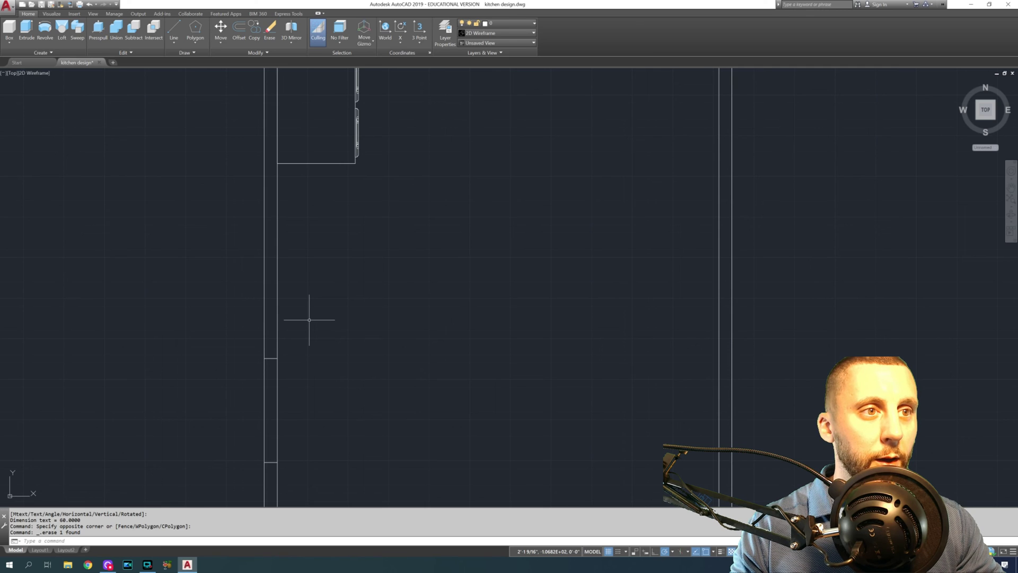
Copy the two-door base cabinet with its doors and paste the duplicate in empty space outside the room.
scroll(284, 338, down, 5)
shift+middle_drag(288, 320, 301, 321)
scroll(261, 240, up, 4)
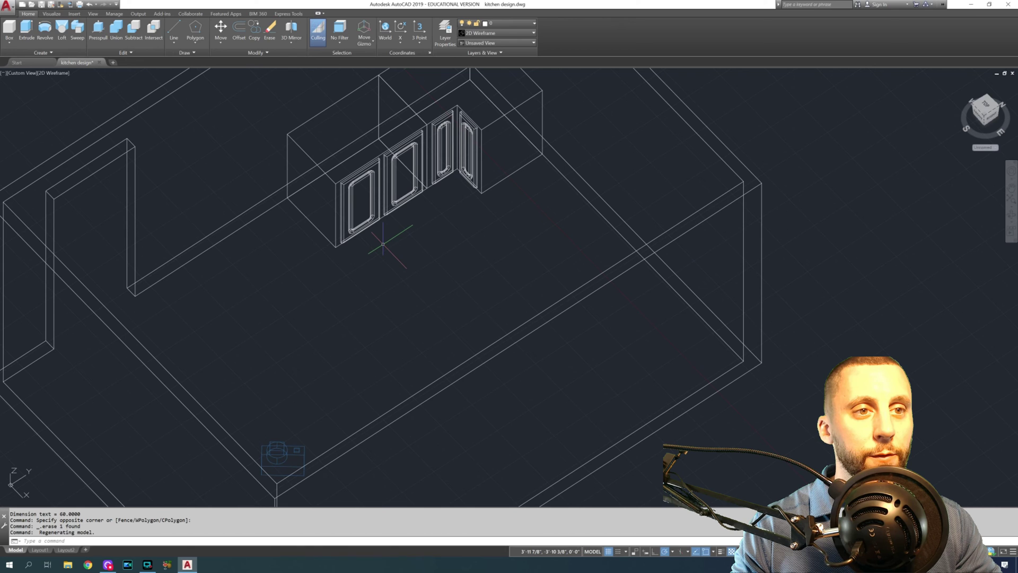
click(370, 196)
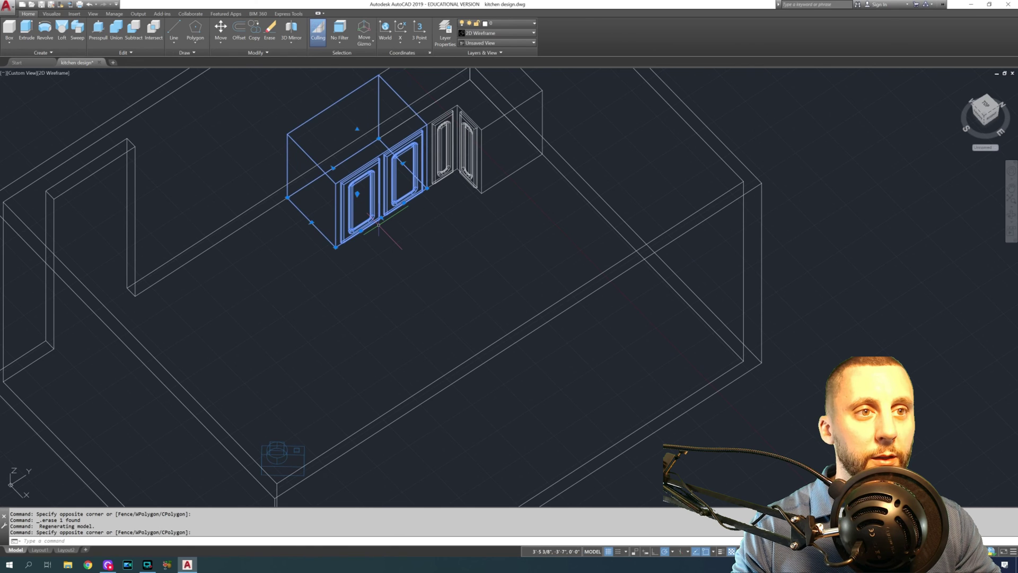
key(ctrl+c)
scroll(377, 224, down, 8)
key(ctrl+v)
scroll(245, 338, up, 5)
scroll(265, 326, up, 4)
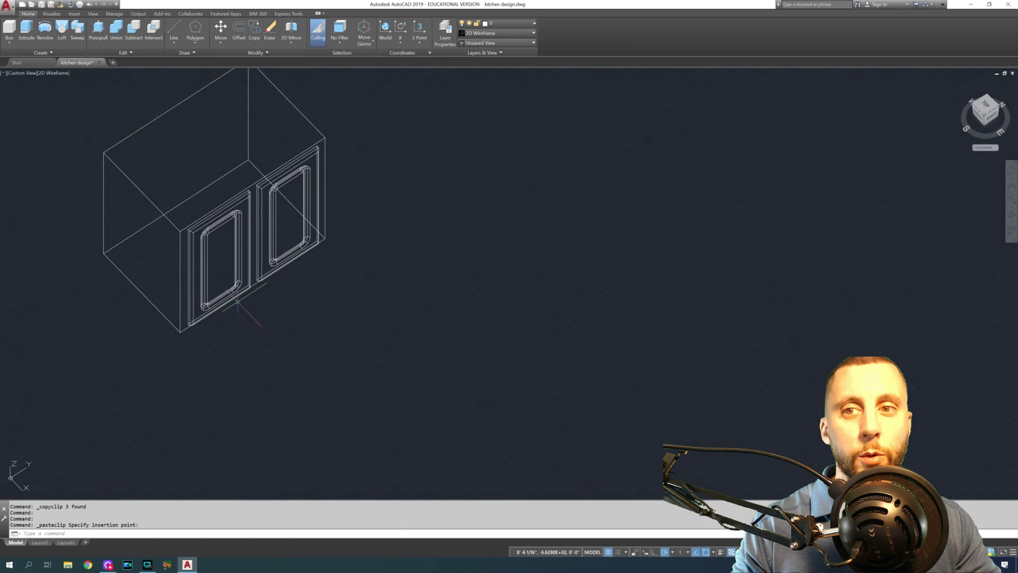
click(288, 312)
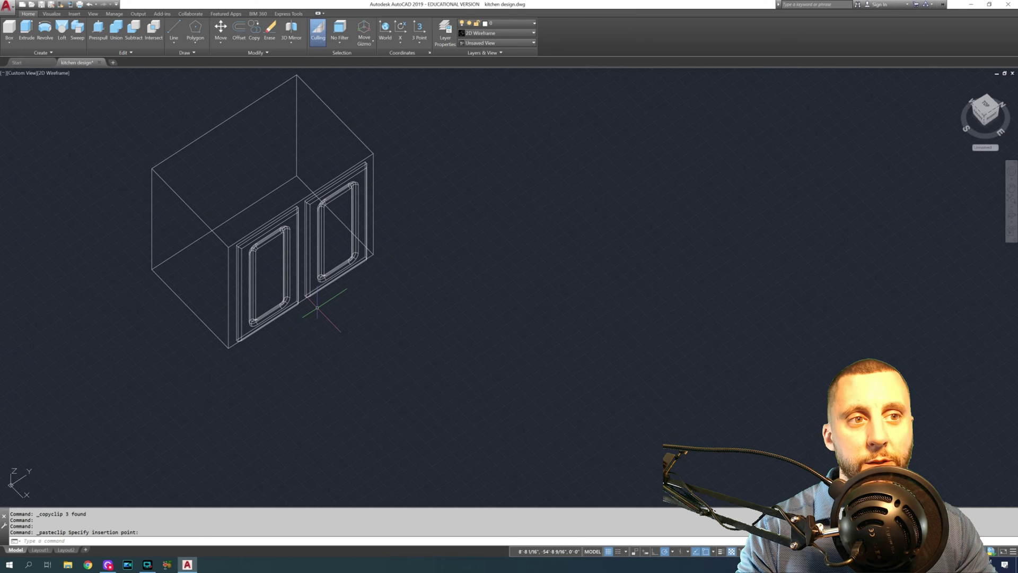
click(16, 74)
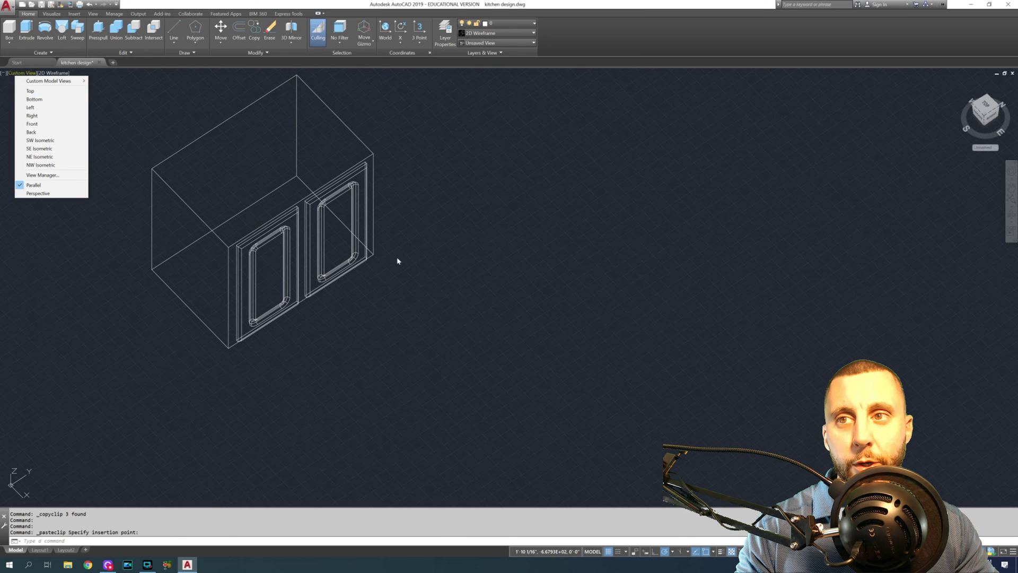
click(471, 266)
click(438, 304)
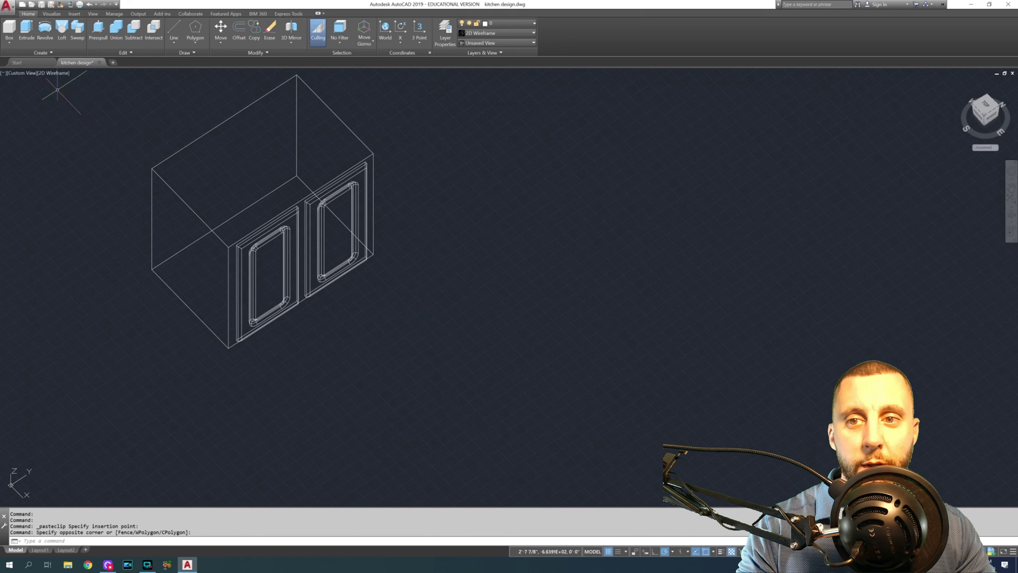
click(22, 74)
click(462, 225)
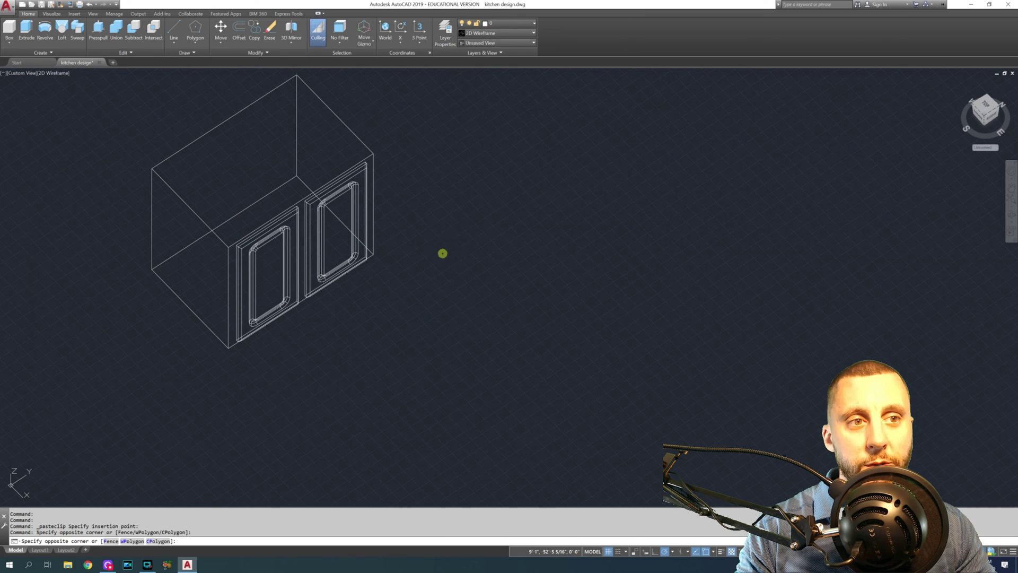
key(Escape)
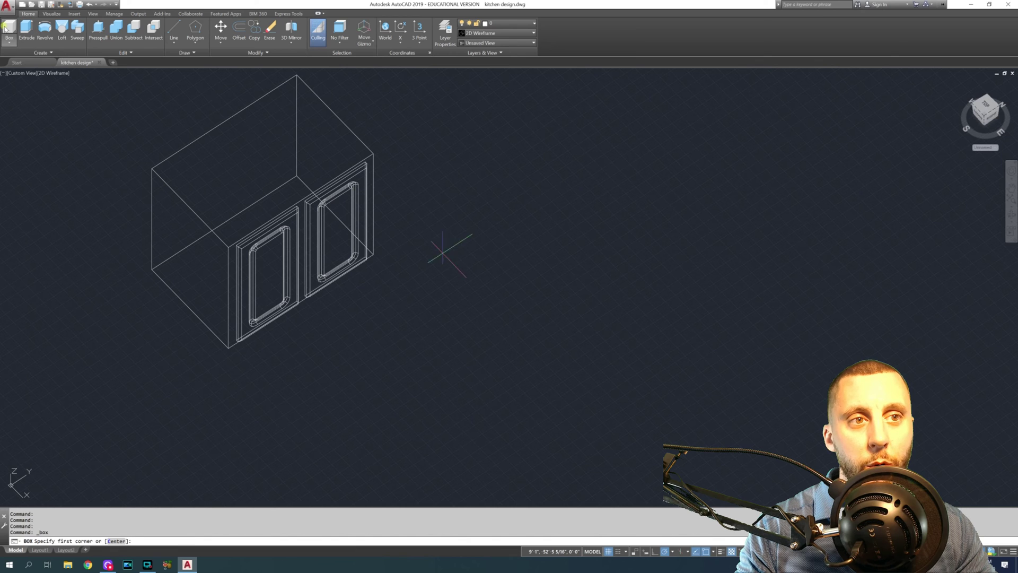
Draw a base cabinet box beside the pasted cabinet, 30 inches long, 24 inches wide and 34 inches high.
click(460, 252)
text(L)
key(Return)
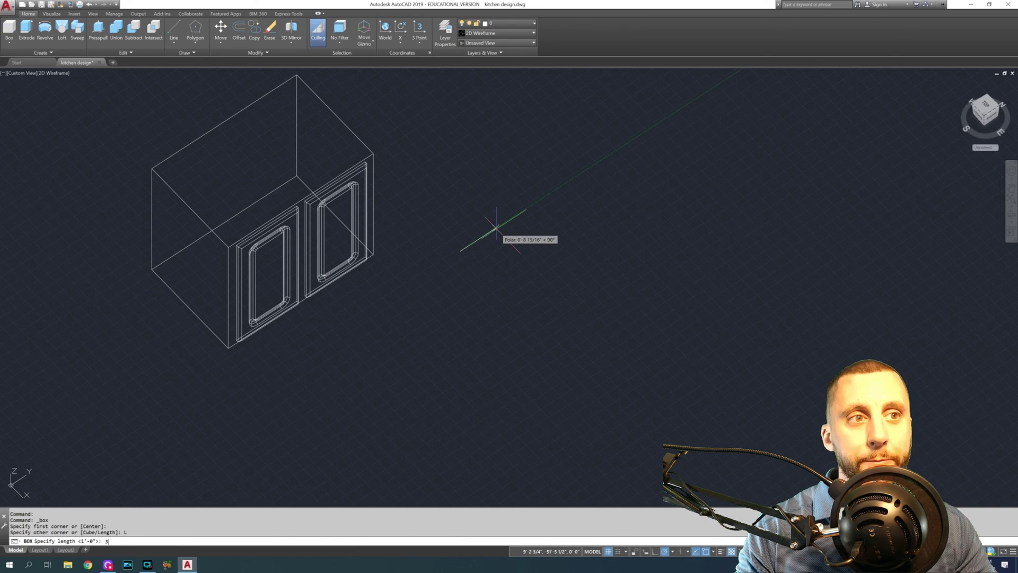
text(30)
key(Return)
text(24)
key(Return)
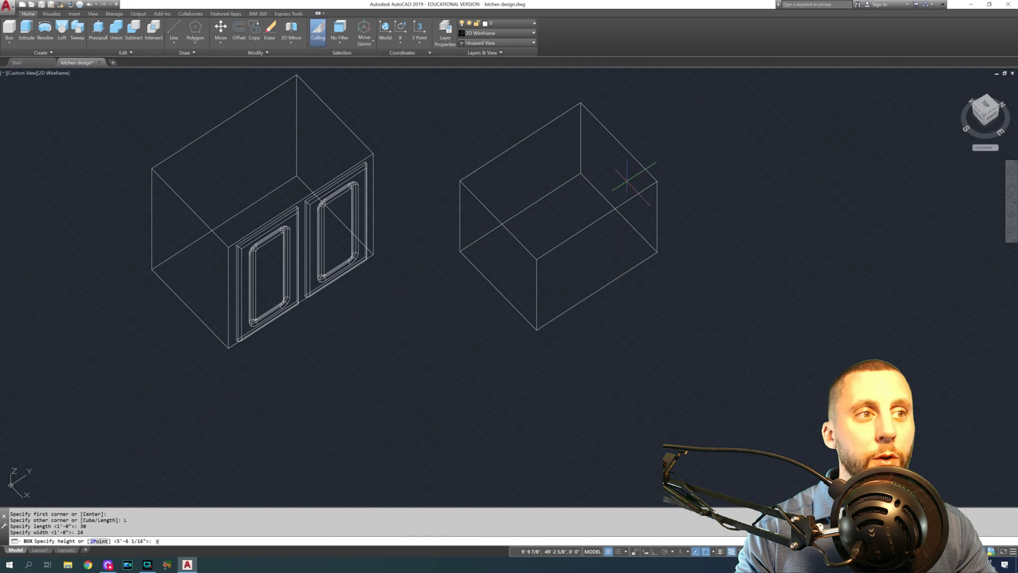
text(34)
key(Return)
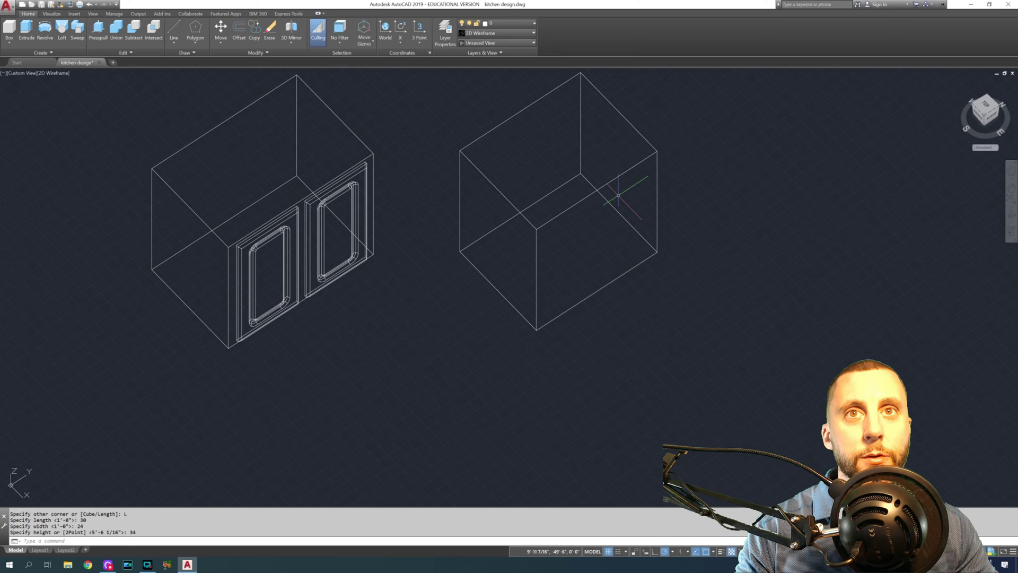
Draw another base cabinet box in front of the existing ones, 24 inches long, 24 inches wide and 34 inches high.
middle_drag(548, 231, 558, 212)
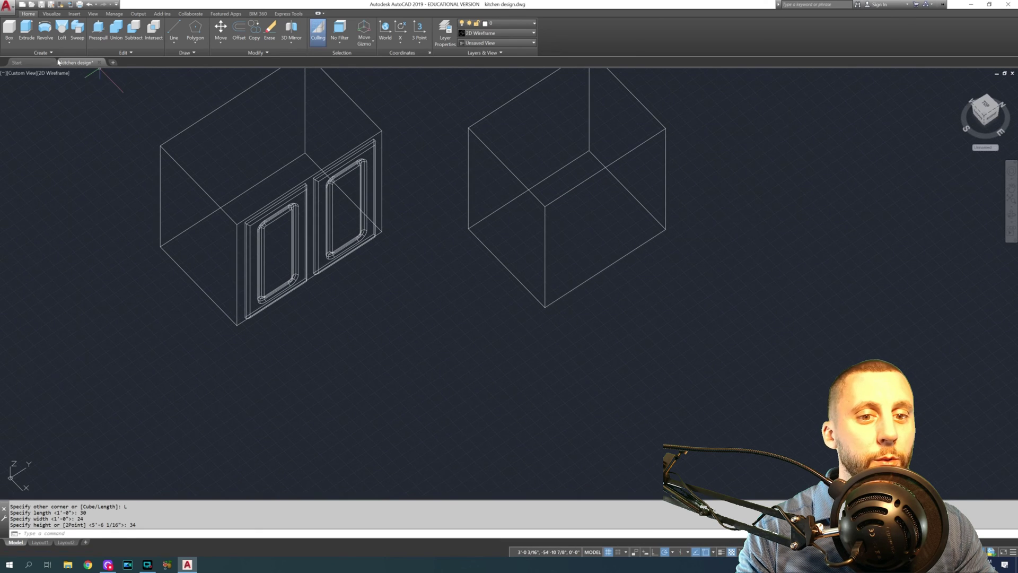
click(9, 27)
click(375, 397)
text(L)
key(Return)
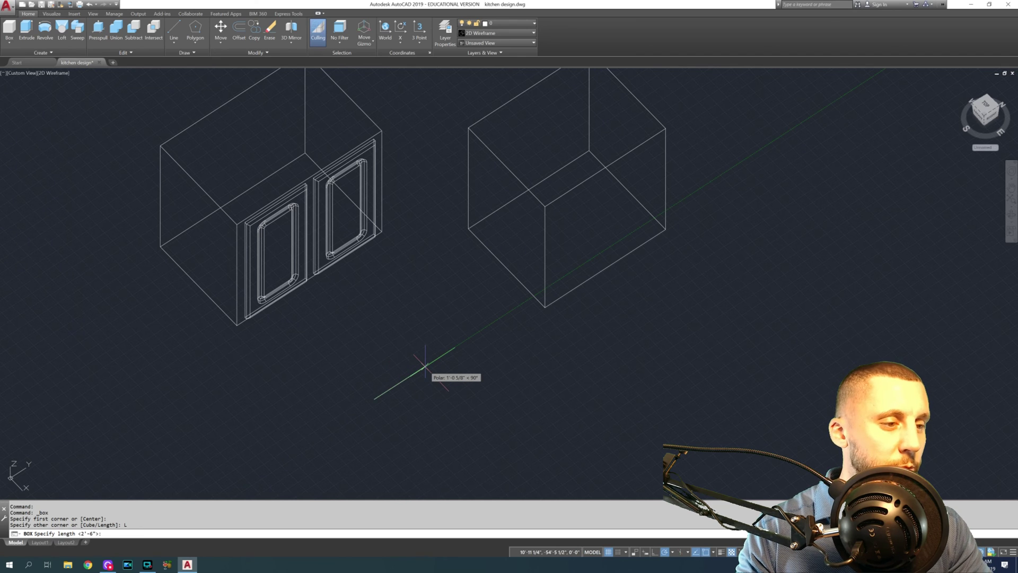
text(24)
key(Return)
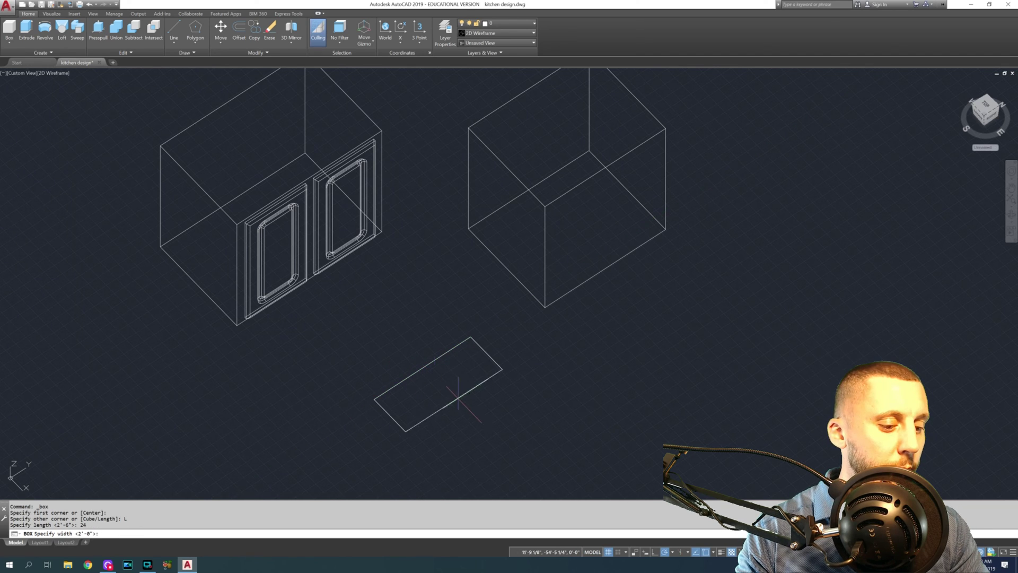
text(24)
key(Return)
text(34)
key(Return)
Copy one door of the pasted cabinet and paste the duplicate in empty space away from the boxes.
middle_drag(429, 288, 395, 249)
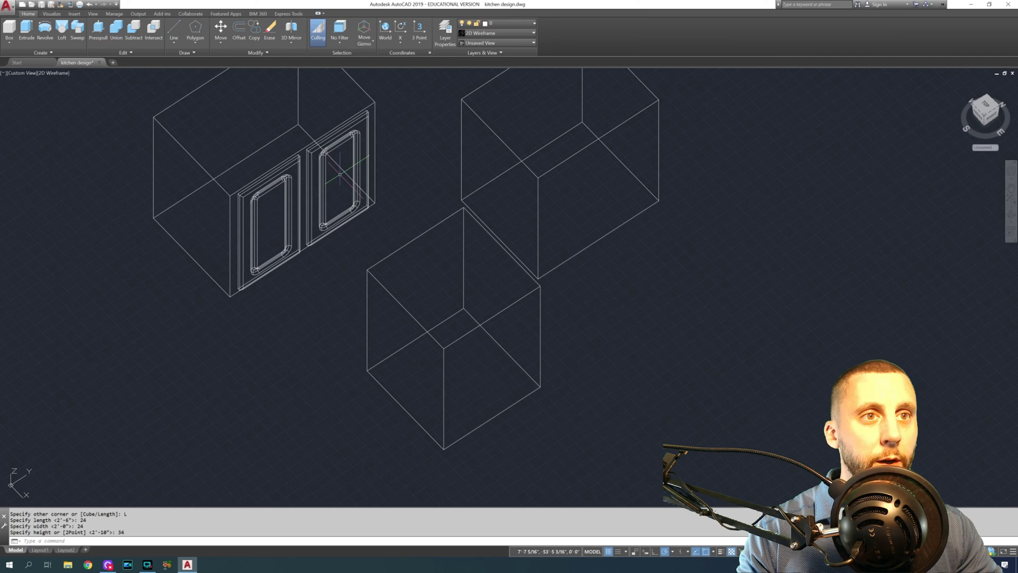
key(Escape)
click(274, 183)
click(277, 187)
key(ctrl+c)
key(ctrl+v)
scroll(277, 258, down, 5)
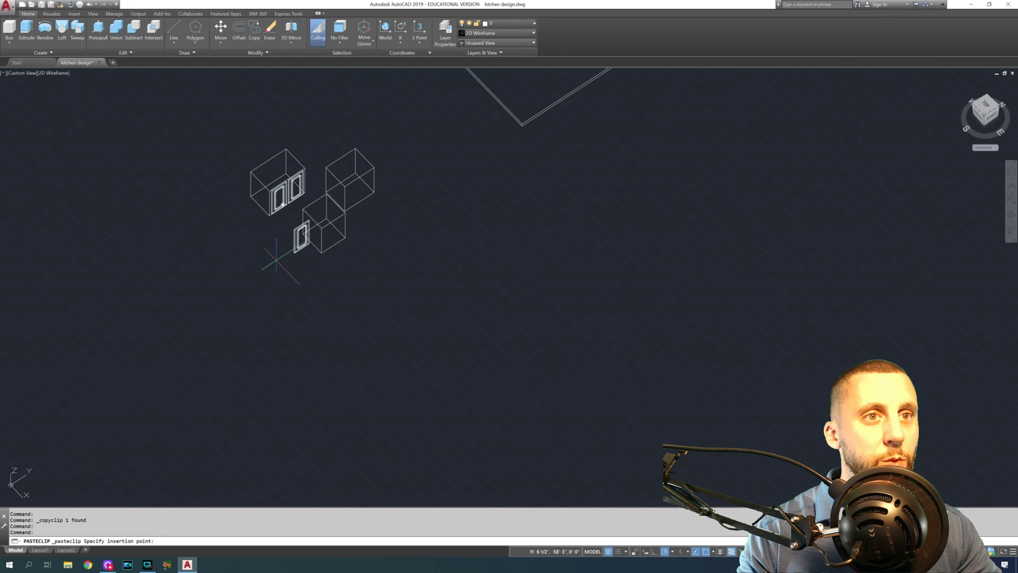
click(217, 291)
Draw a horizontal line across the upper part of the pasted door in the Top view.
click(21, 73)
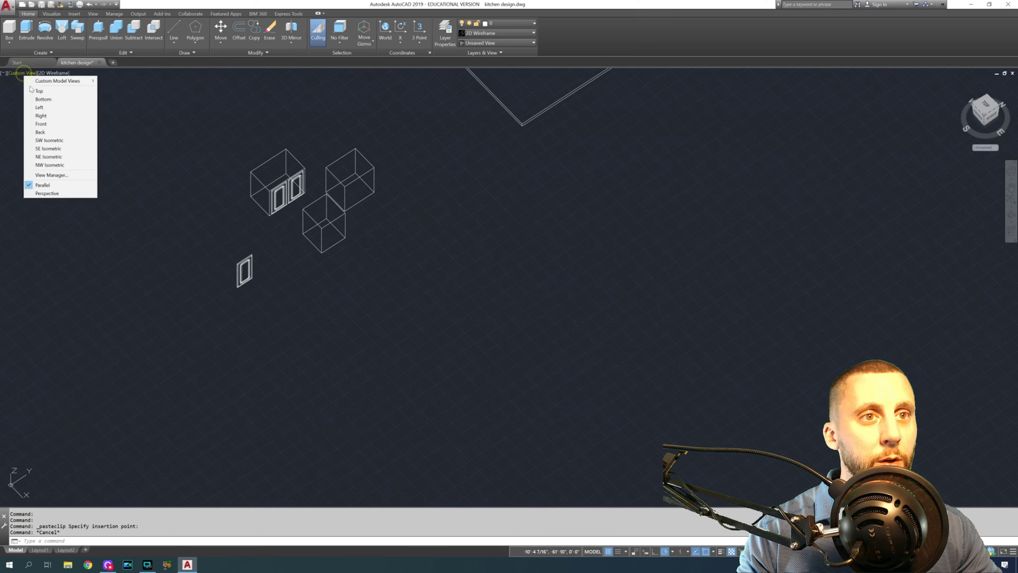
click(32, 91)
scroll(476, 348, up, 5)
scroll(475, 348, up, 4)
middle_drag(465, 336, 431, 302)
click(173, 31)
click(378, 258)
click(507, 258)
key(Escape)
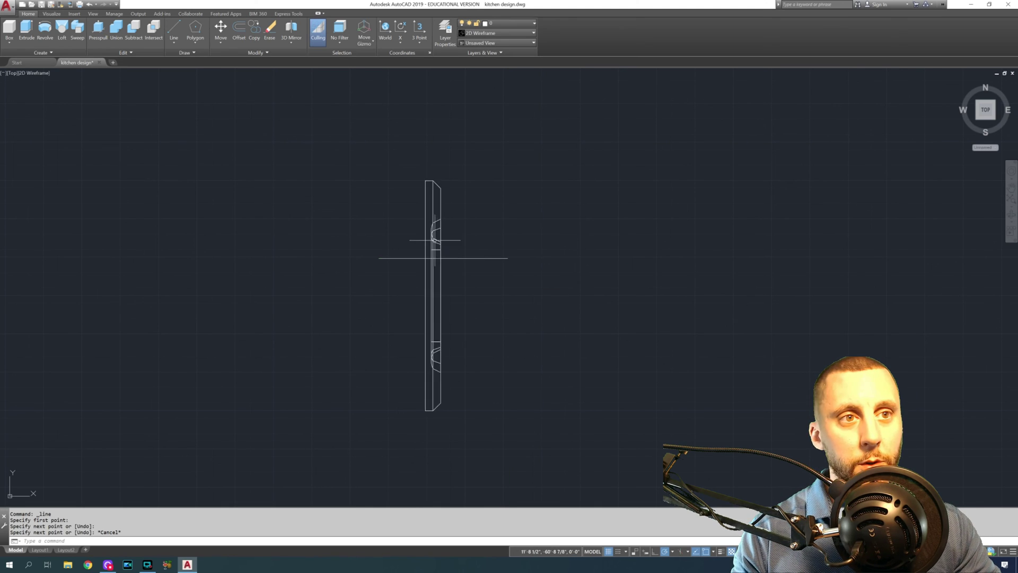
Offset the horizontal line across the pasted door 3 inches downward.
click(239, 31)
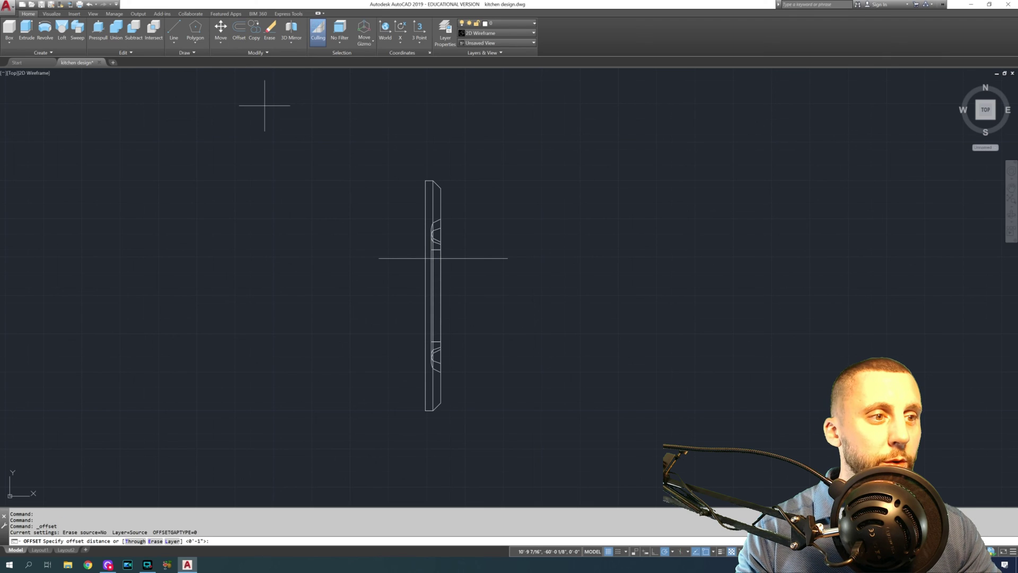
text(3)
key(Return)
click(434, 252)
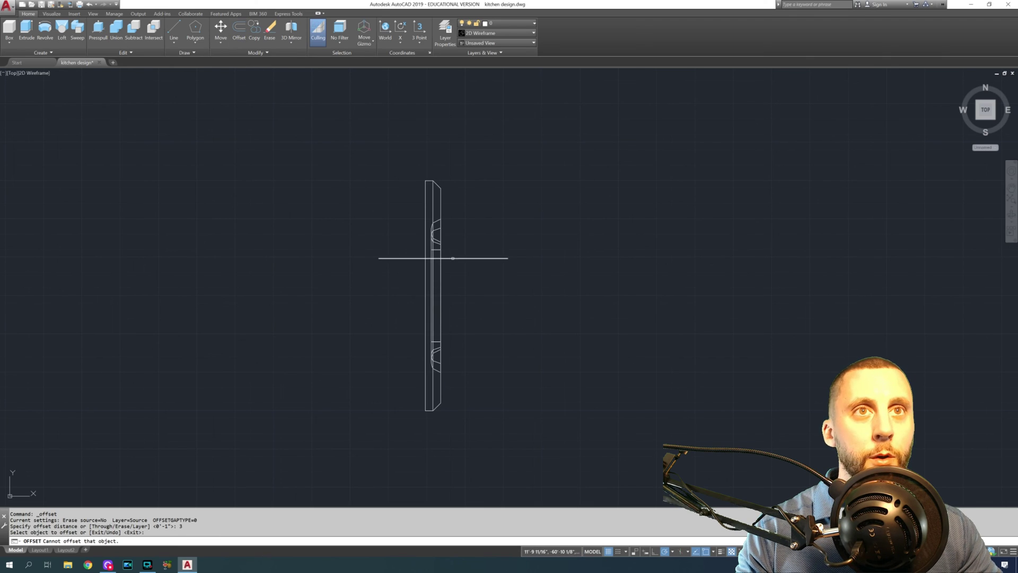
click(456, 258)
click(468, 296)
key(Escape)
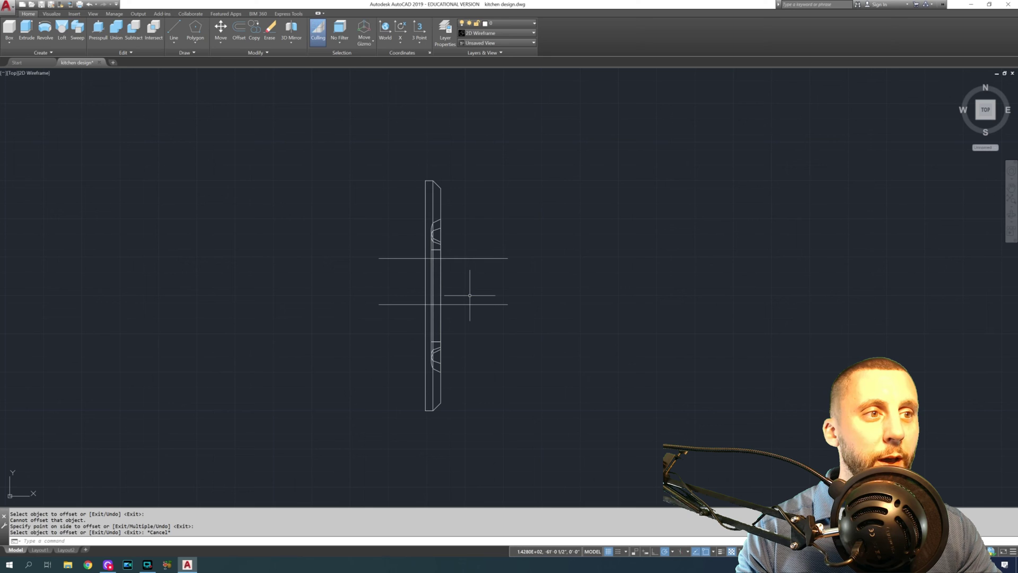
Slice the door solid along the upper horizontal line, keeping both sides.
text(slice)
key(Return)
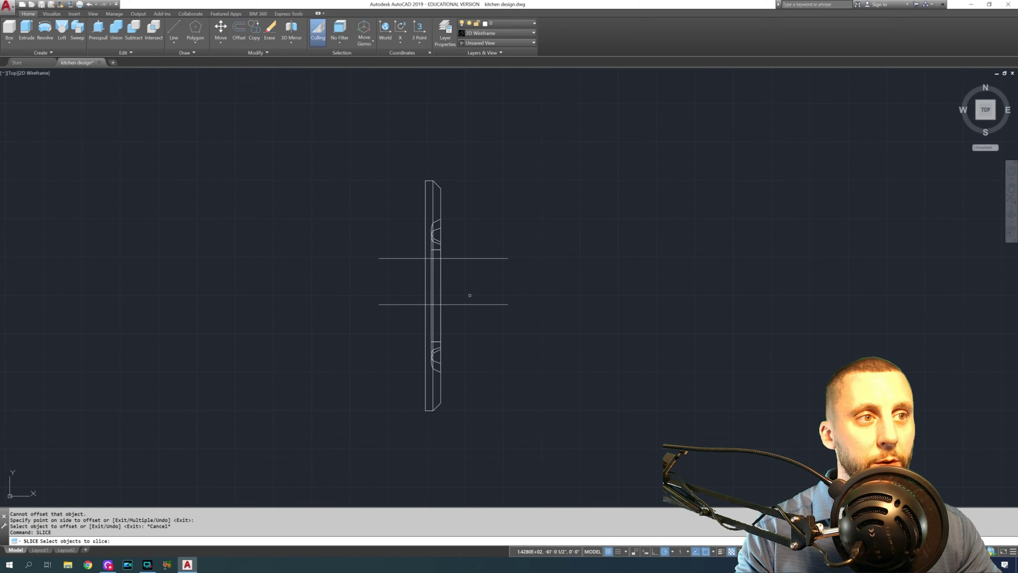
click(438, 268)
key(Return)
click(378, 257)
click(508, 258)
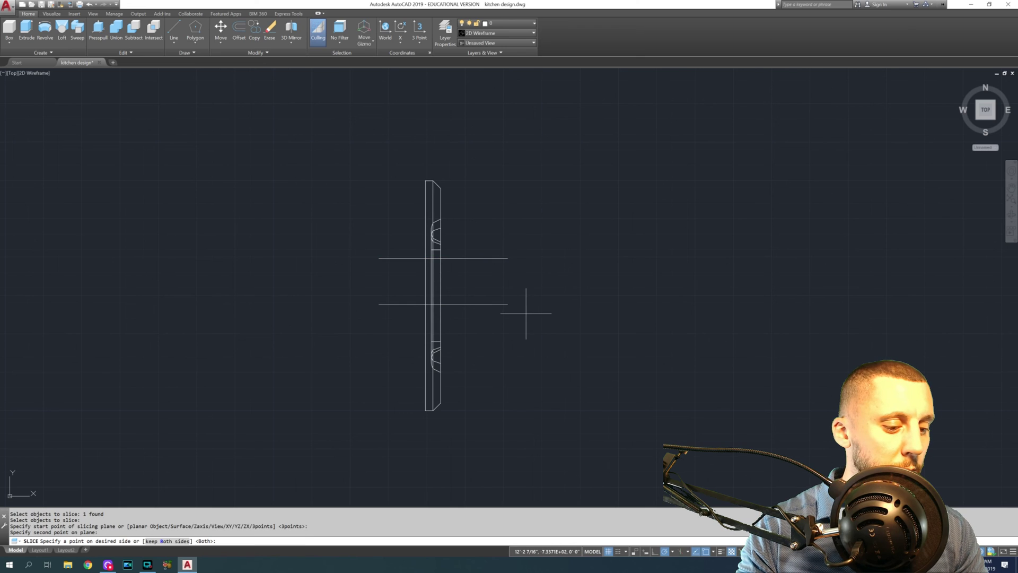
key(Return)
Slice the lower door piece along the offset line, keeping both sides.
key(Return)
click(440, 326)
key(Return)
click(507, 304)
click(378, 304)
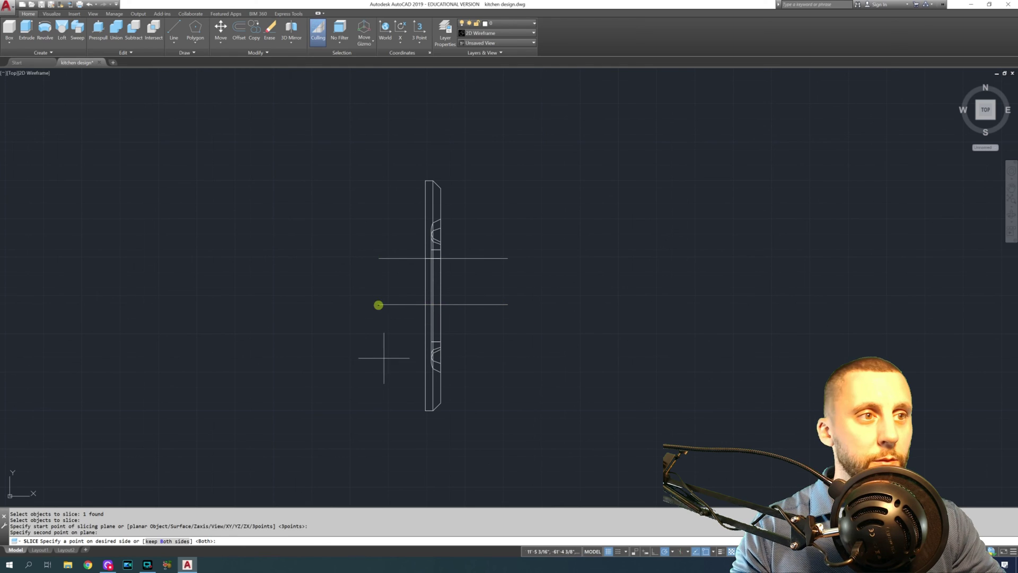
key(Return)
Delete the 3-inch middle piece of the door and both horizontal cutting lines.
scroll(486, 335, up, 2)
click(427, 253)
key(Delete)
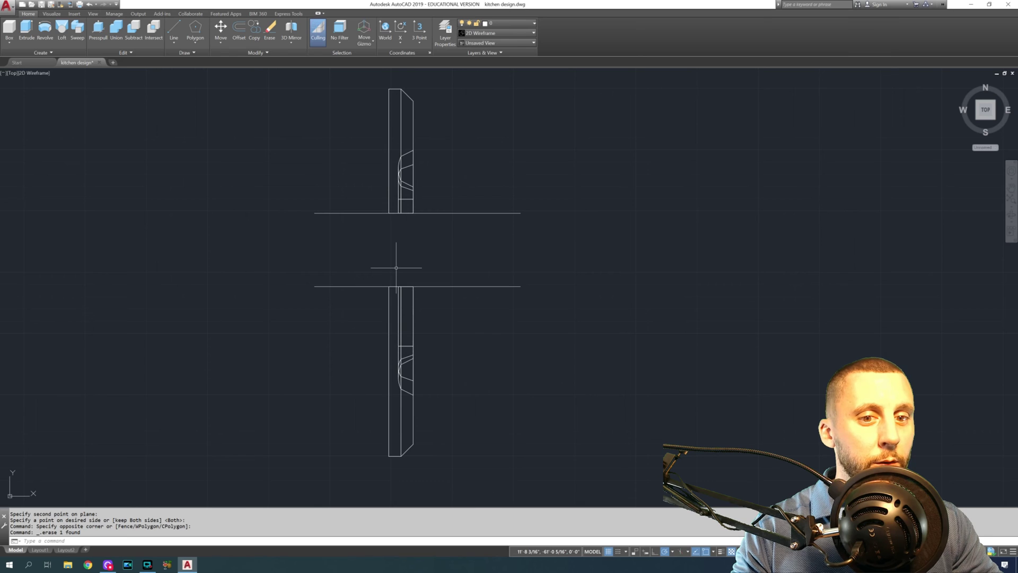
click(483, 193)
click(467, 302)
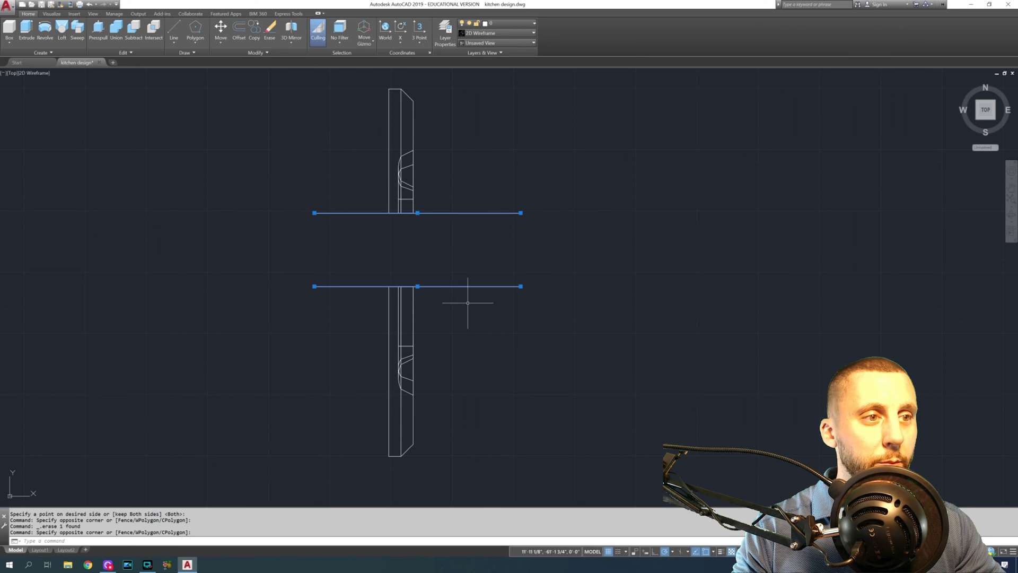
key(Delete)
Move the lower door piece 3 inches up against the upper piece.
click(468, 303)
click(404, 345)
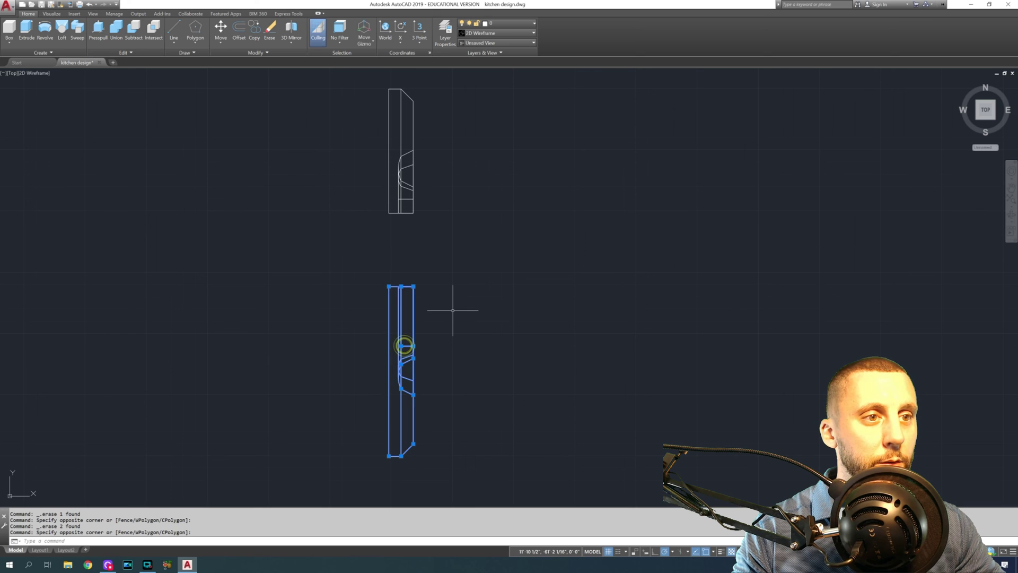
text(M)
key(Return)
click(453, 311)
text(3)
key(Return)
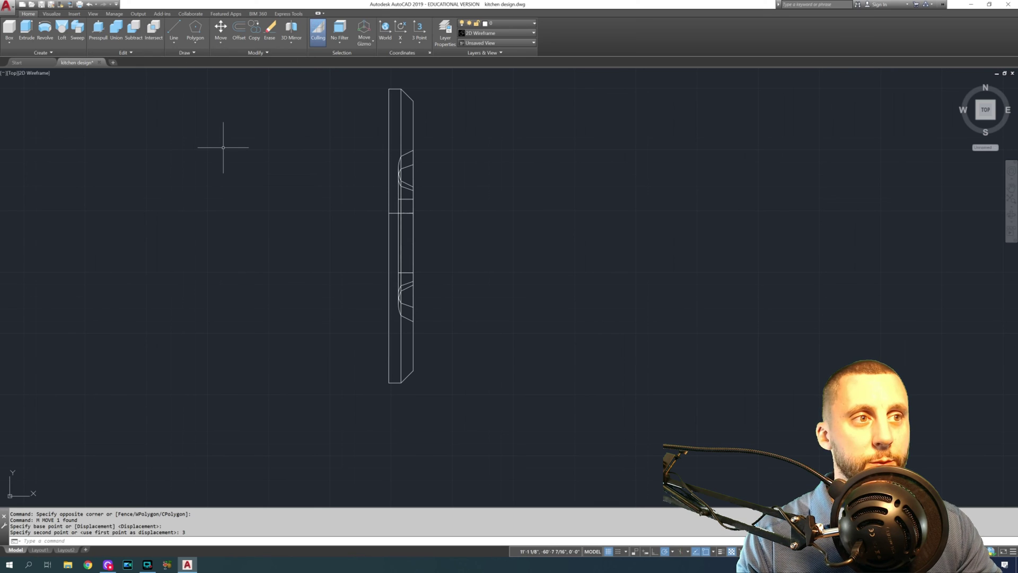
Union the two door pieces into one solid and orbit to a 3D view of the boxes.
text(union)
key(Return)
click(459, 168)
click(365, 303)
shift+middle_drag(489, 311, 394, 224)
scroll(393, 223, down, 4)
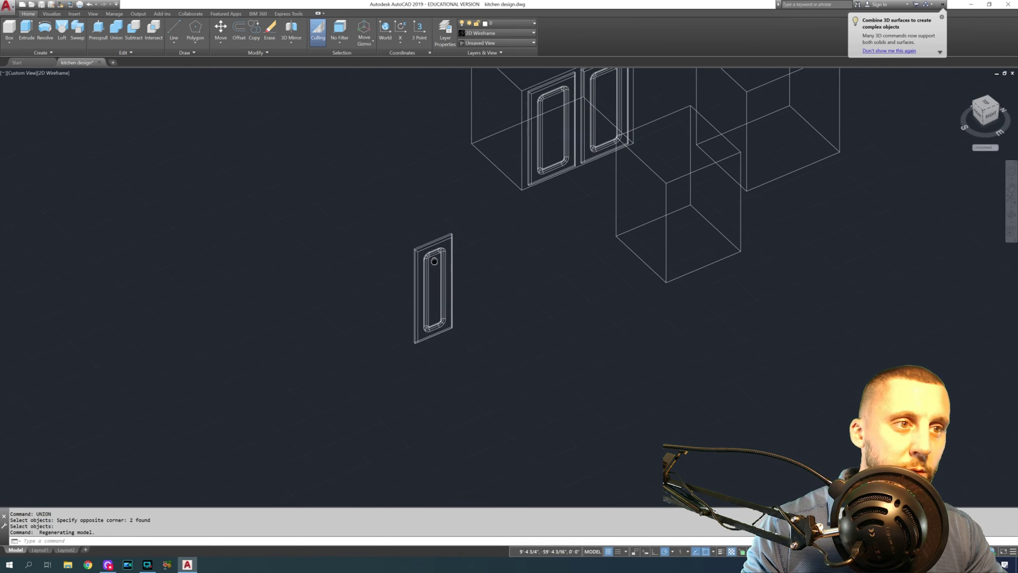
Move the shortened door by its upper corner onto the upper front corner of the 30-inch box.
click(460, 215)
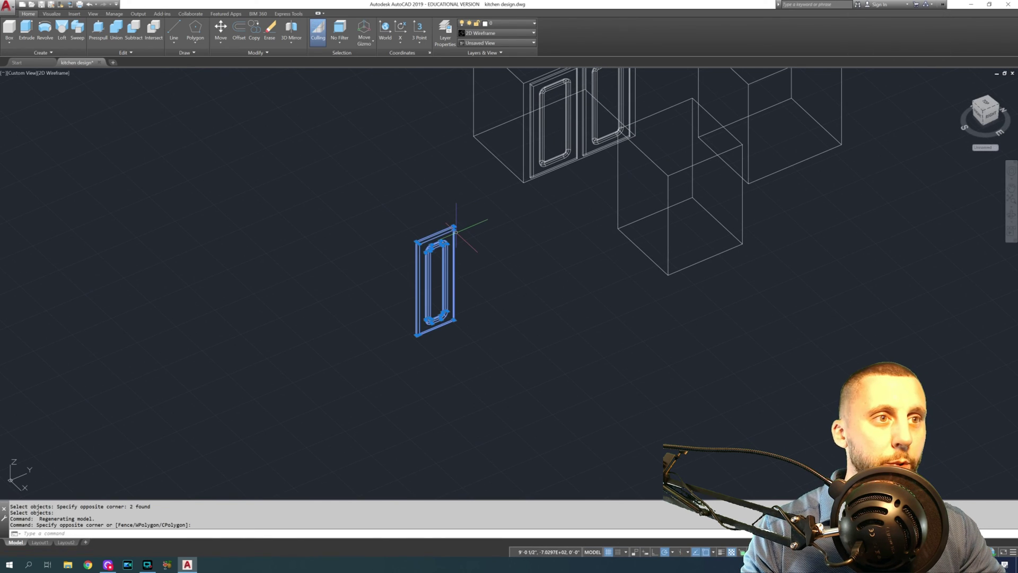
key(Return)
scroll(454, 229, up, 5)
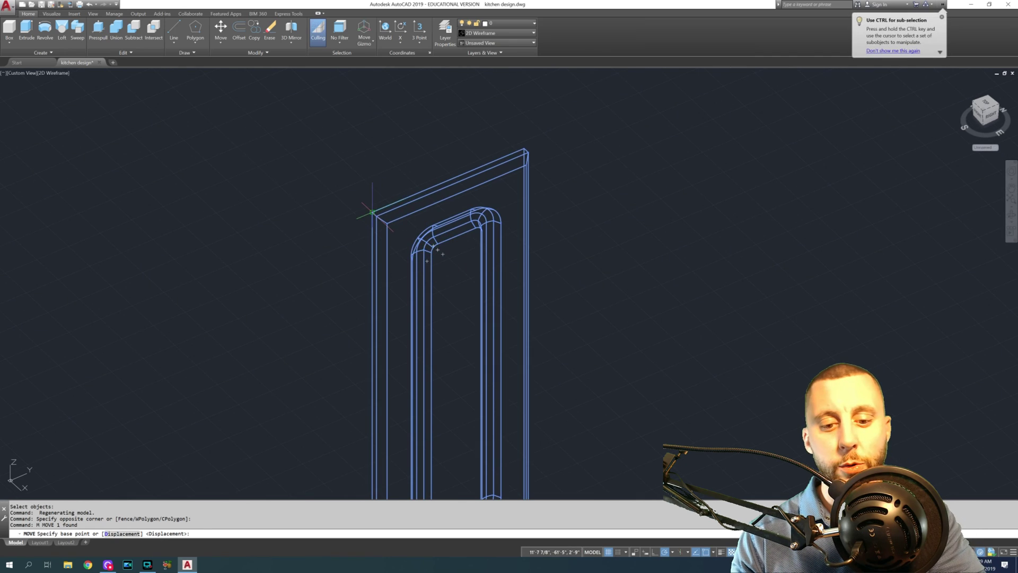
click(371, 212)
scroll(371, 212, down, 6)
scroll(528, 229, up, 6)
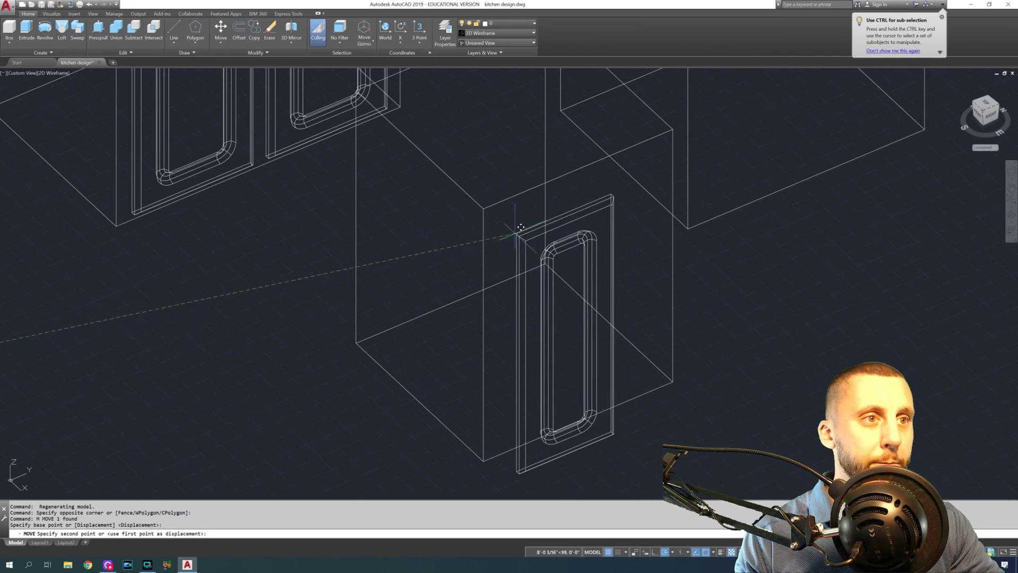
scroll(370, 386, up, 3)
scroll(463, 280, down, 3)
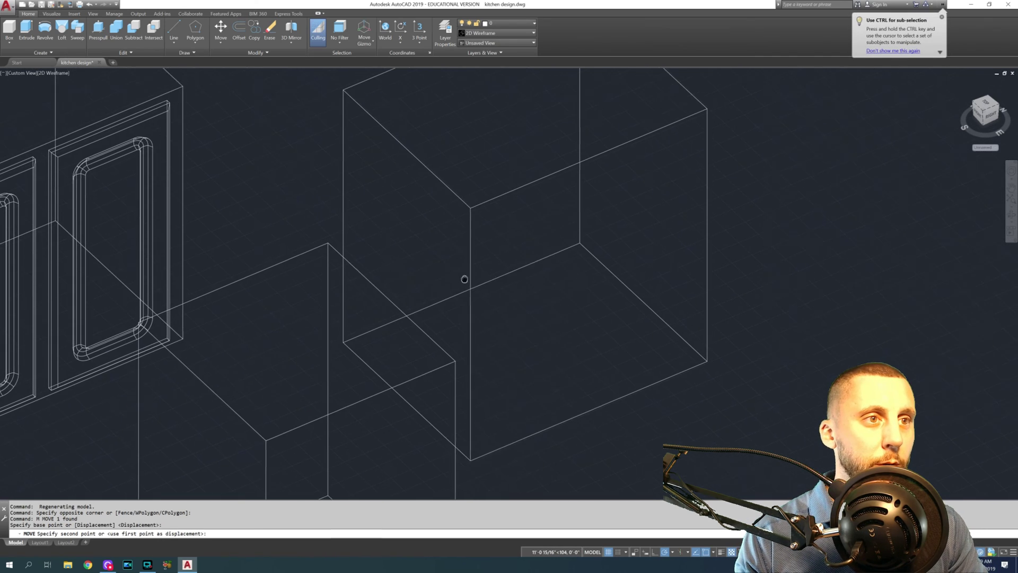
click(472, 203)
Move the door 2 inches inward along the front face of the 30-inch box.
click(580, 225)
click(561, 217)
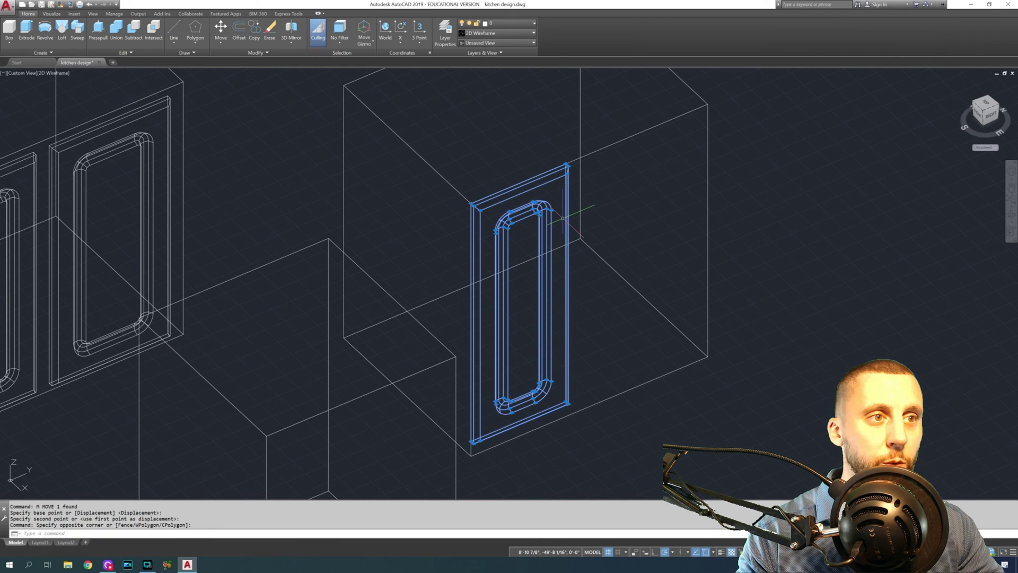
text(m)
key(Return)
click(744, 193)
text(2)
key(Return)
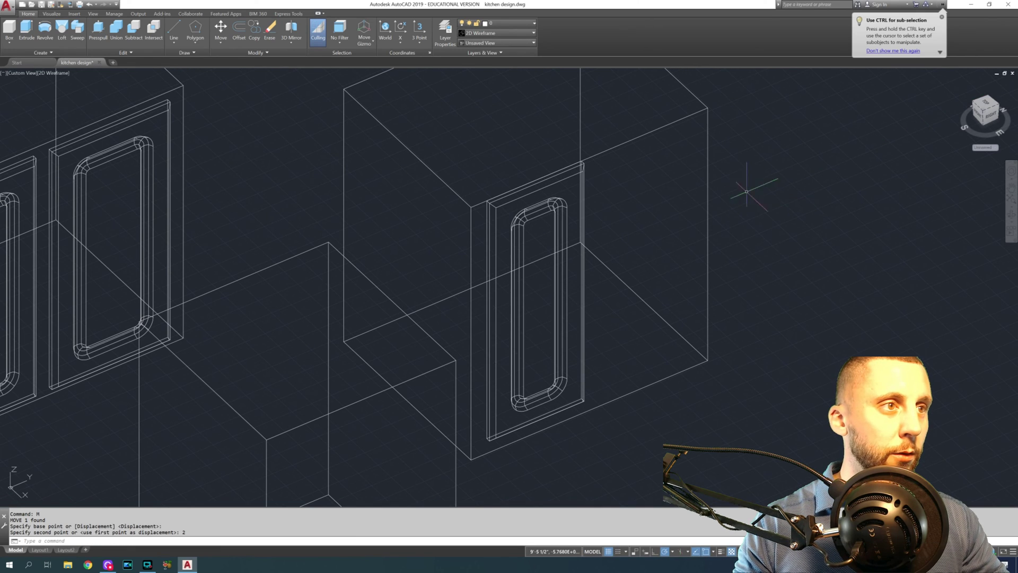
Move the door 1 inch down from the top edge of the 30-inch box.
click(566, 222)
text(m)
key(Return)
click(721, 197)
text(1)
key(Return)
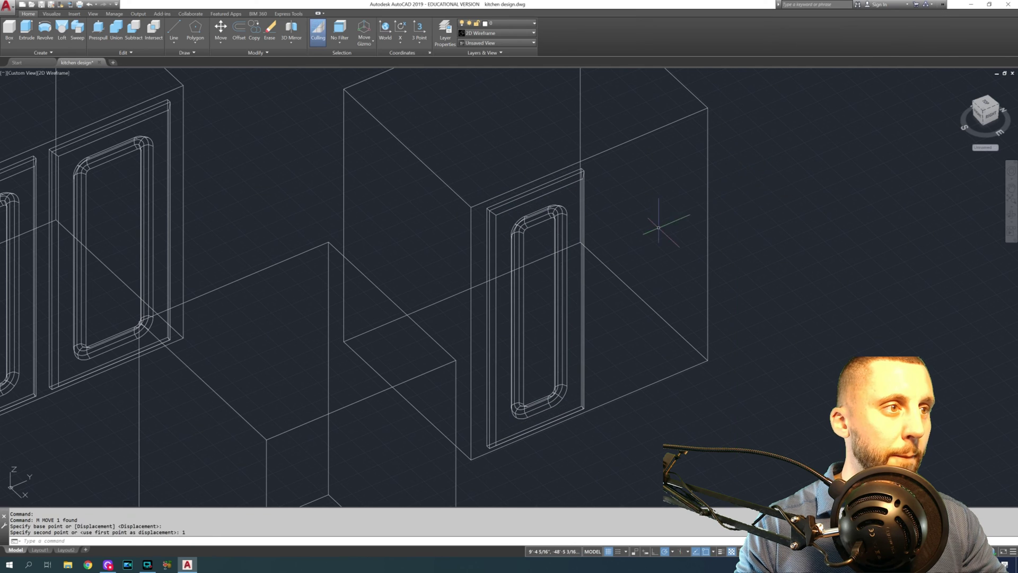
Mirror the door in the Top view about the midline of the 30-inch box, keeping the source door.
middle_drag(606, 290, 543, 243)
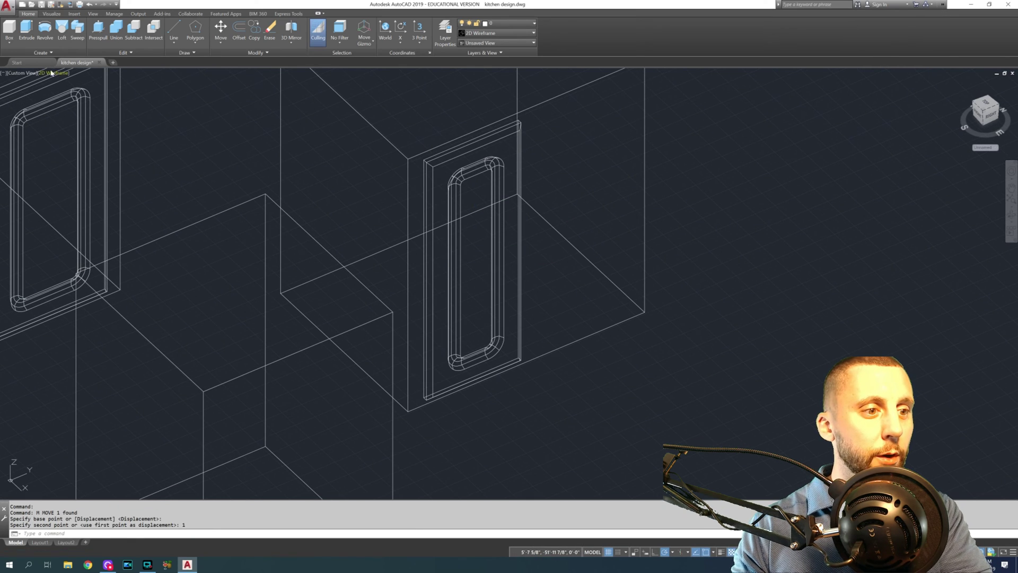
click(31, 74)
click(40, 88)
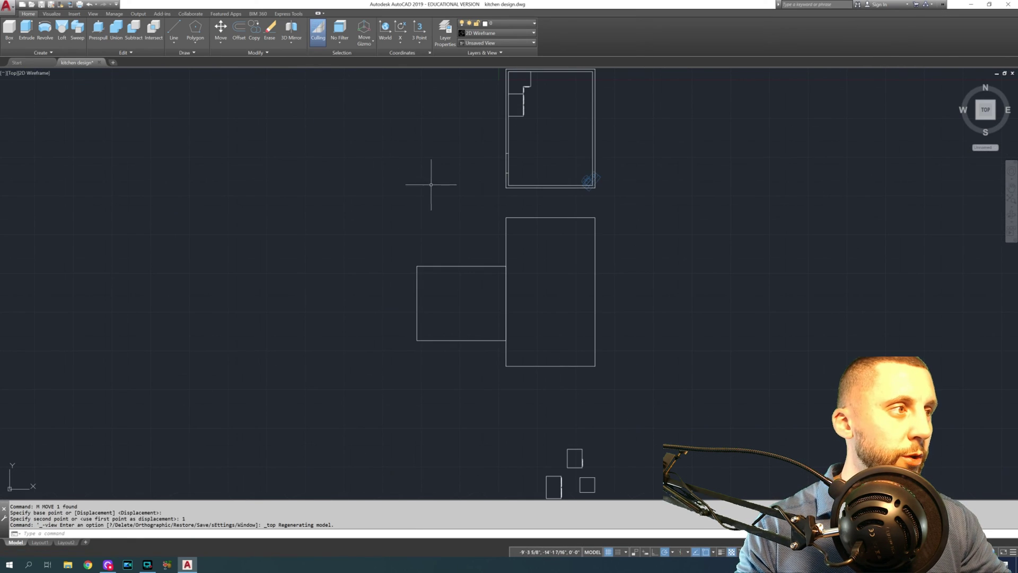
middle_drag(516, 312, 429, 81)
scroll(508, 255, up, 5)
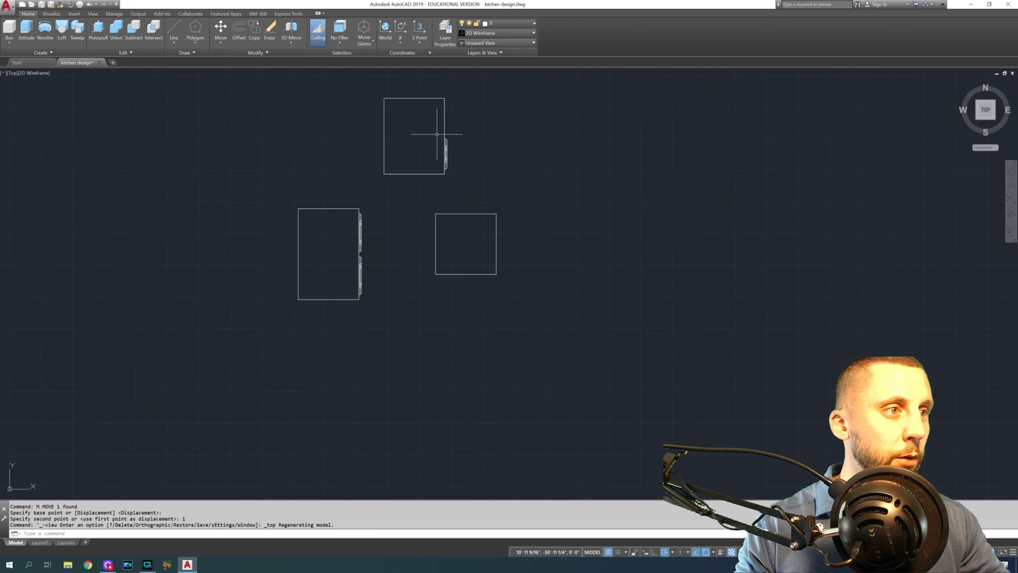
scroll(437, 134, up, 5)
click(464, 185)
click(495, 189)
text(mi)
key(Return)
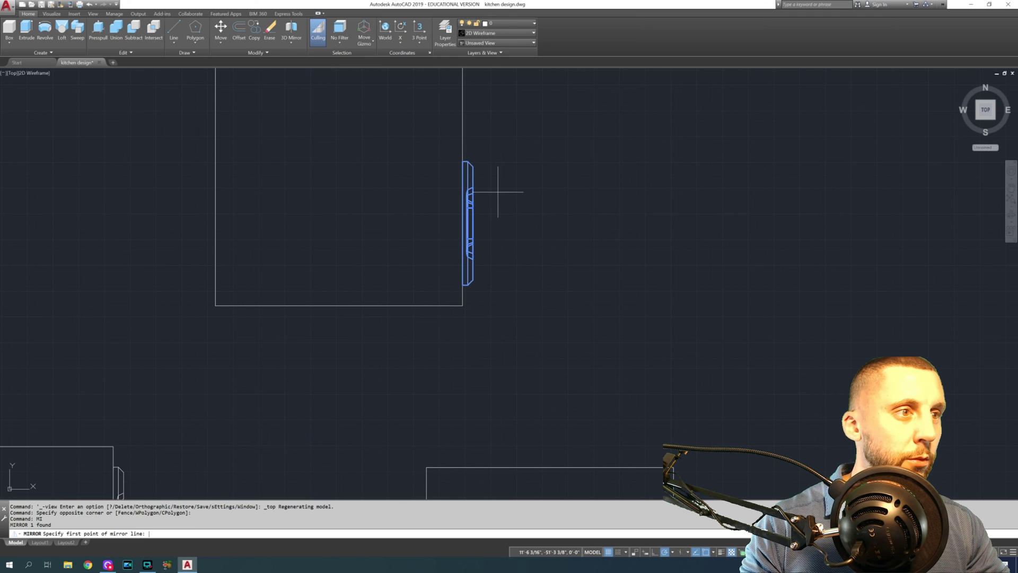
scroll(498, 192, down, 2)
middle_drag(500, 189, 511, 231)
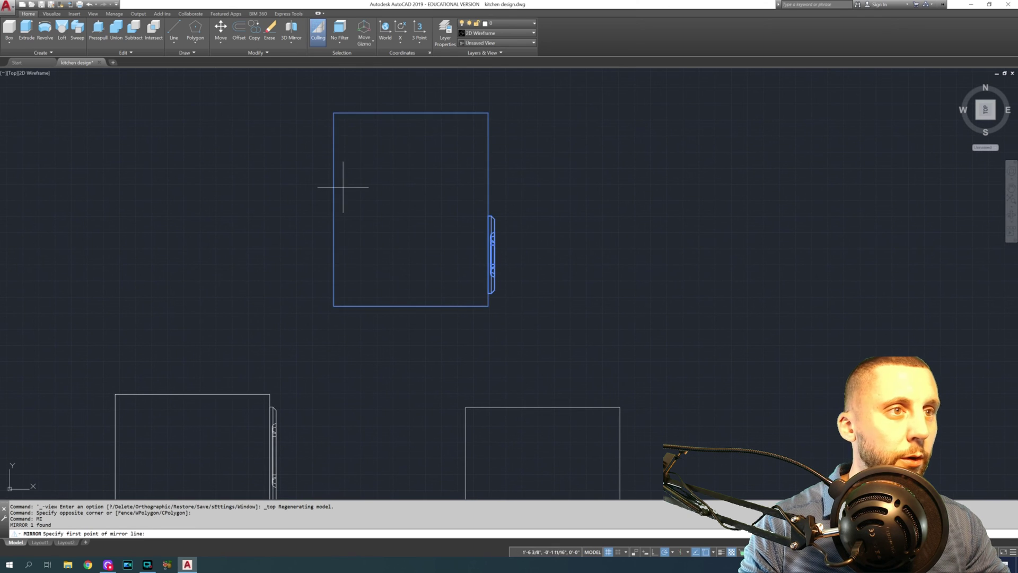
click(332, 212)
click(489, 212)
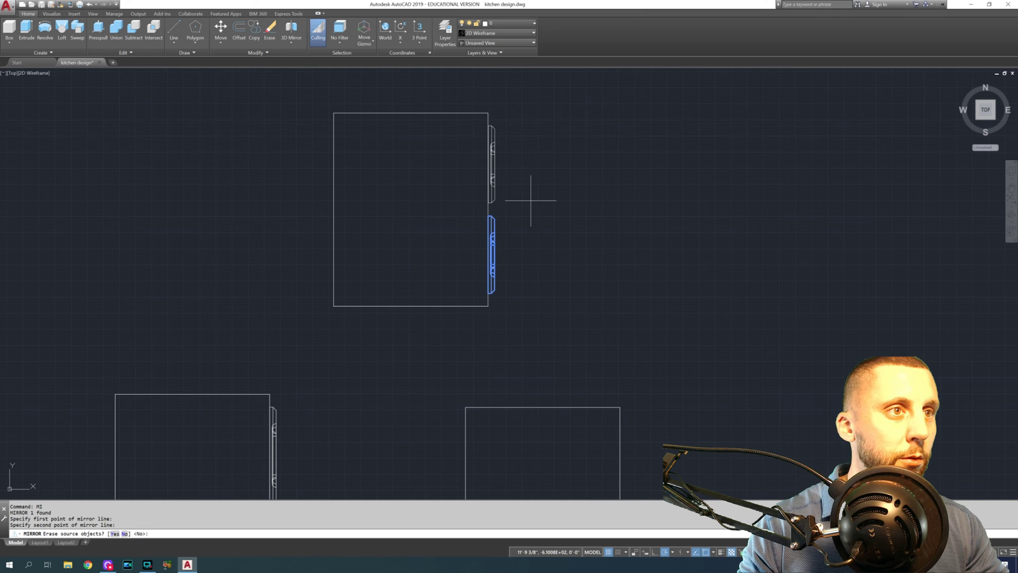
text(no)
key(Return)
shift+middle_drag(530, 201, 636, 228)
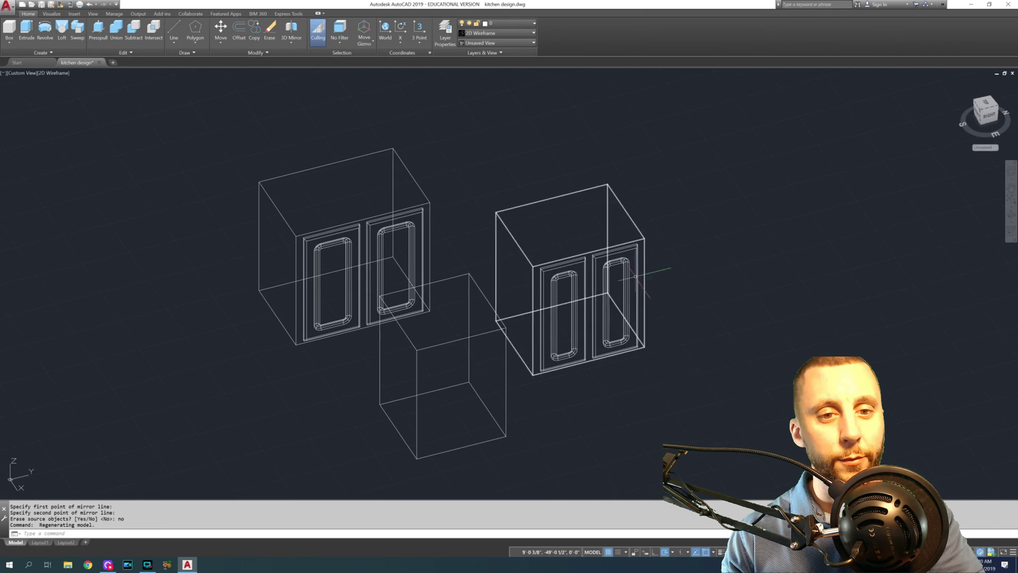
Move the 30-inch box with its two doors by its upper rear corner into the kitchen layout.
click(653, 232)
click(522, 311)
text(m)
key(Return)
click(607, 188)
scroll(625, 229, down, 6)
middle_drag(626, 229, 451, 435)
scroll(724, 250, up, 6)
click(724, 250)
Copy the left door of the remaining two-door cabinet and paste the duplicate in empty space away from the boxes.
scroll(725, 252, down, 6)
middle_drag(597, 317, 798, 129)
scroll(364, 284, up, 8)
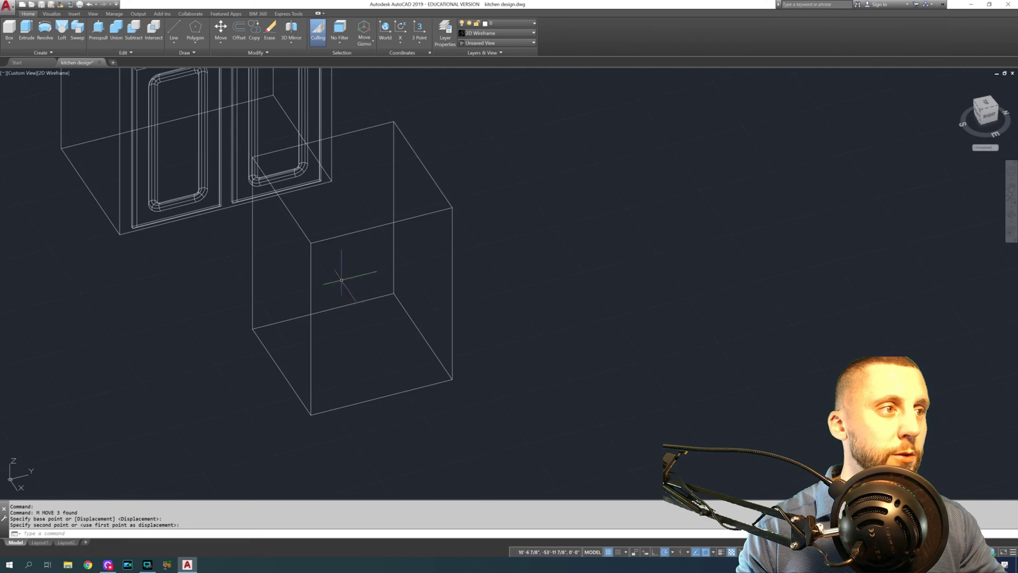
middle_drag(349, 286, 448, 344)
click(302, 171)
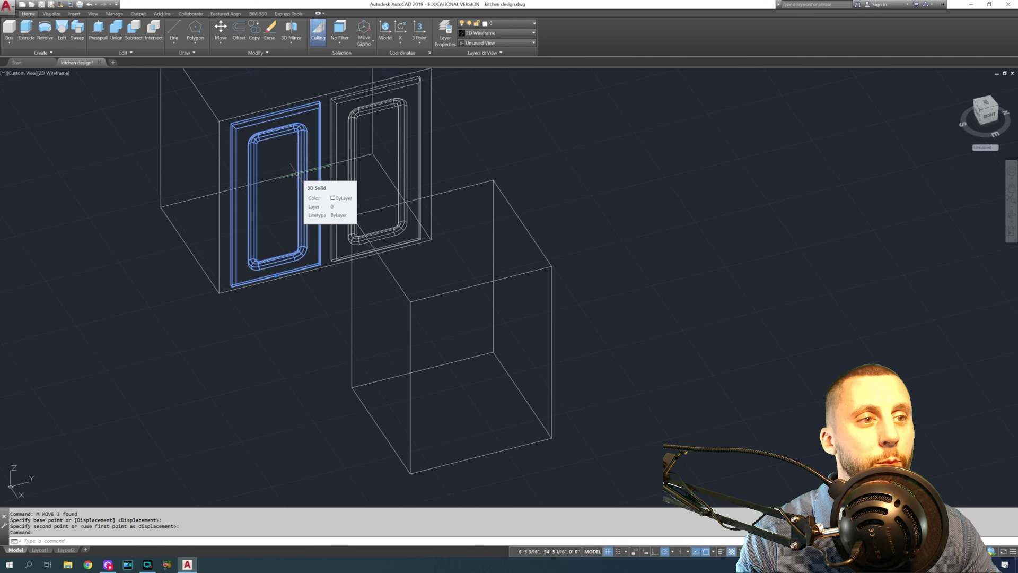
key(Escape)
click(284, 102)
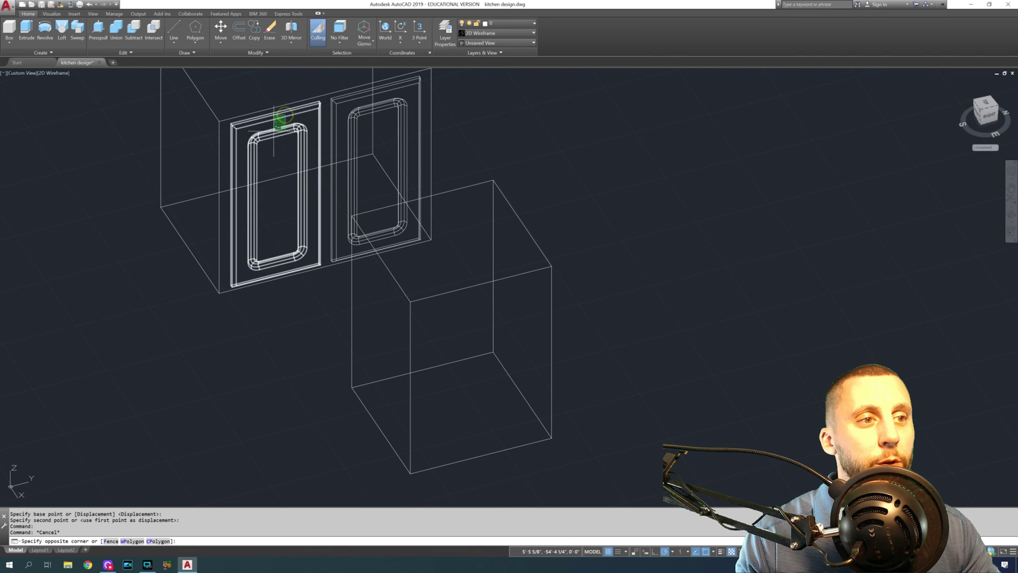
click(275, 129)
key(ctrl+c)
key(ctrl+v)
scroll(293, 128, down, 8)
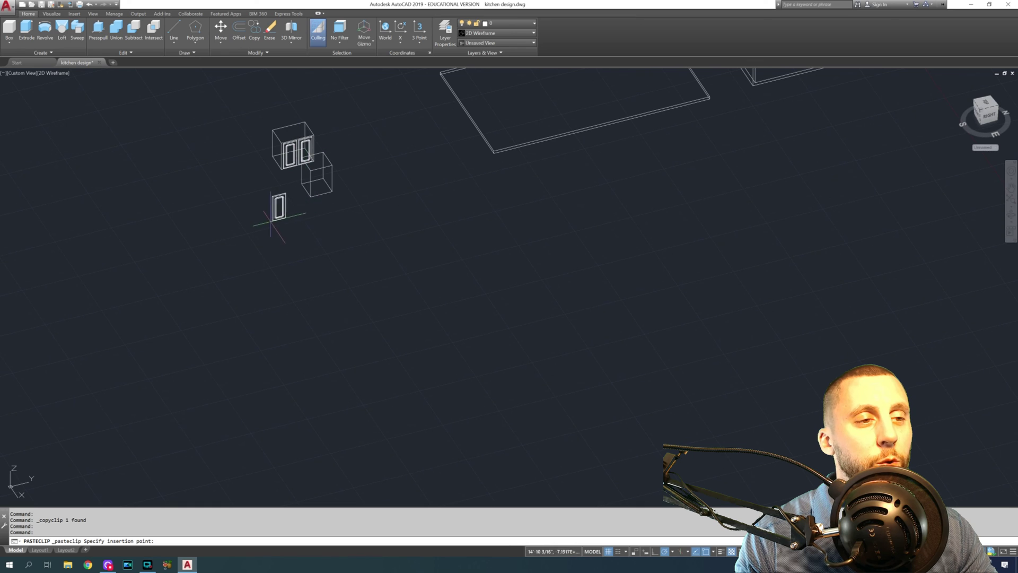
click(218, 242)
Switch to the Top view and frame the newly pasted door.
click(22, 73)
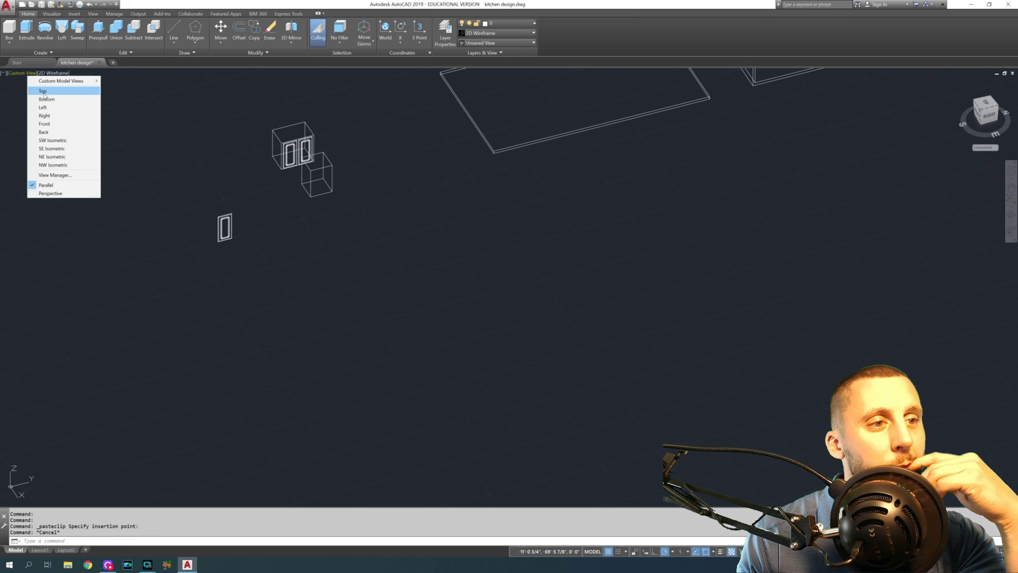
click(44, 93)
scroll(508, 413, up, 5)
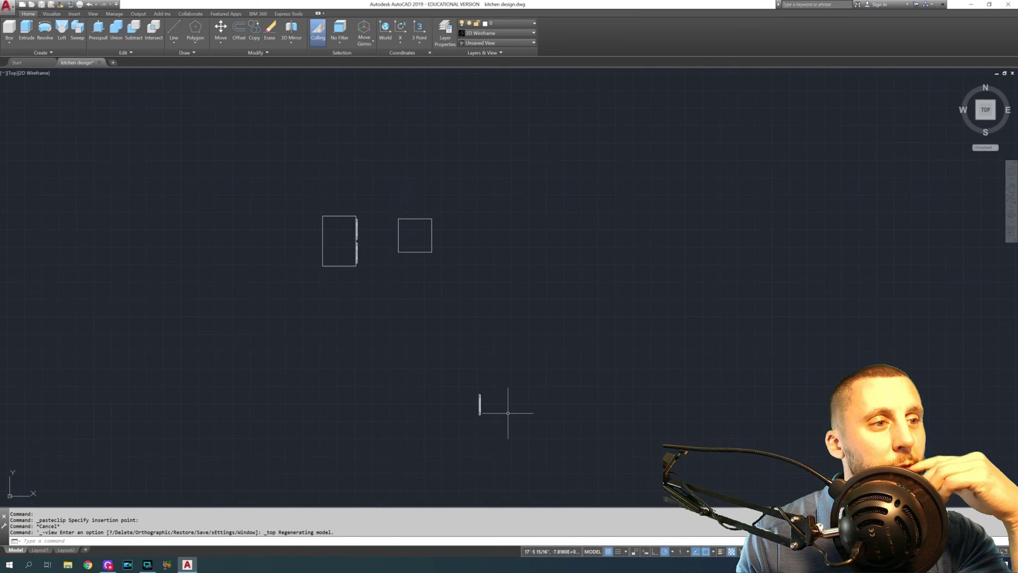
scroll(508, 413, up, 10)
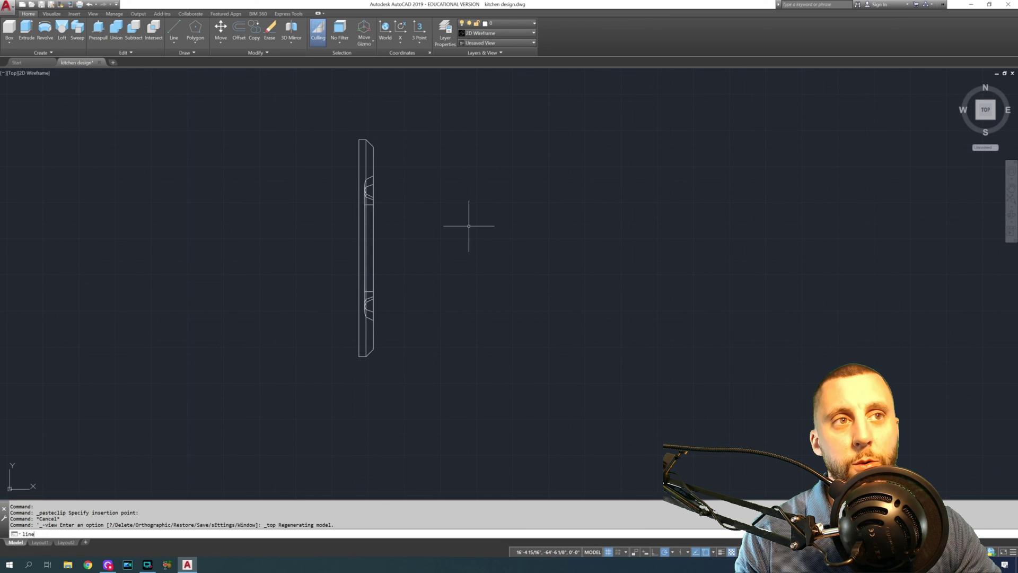
text(lin)
key(Return)
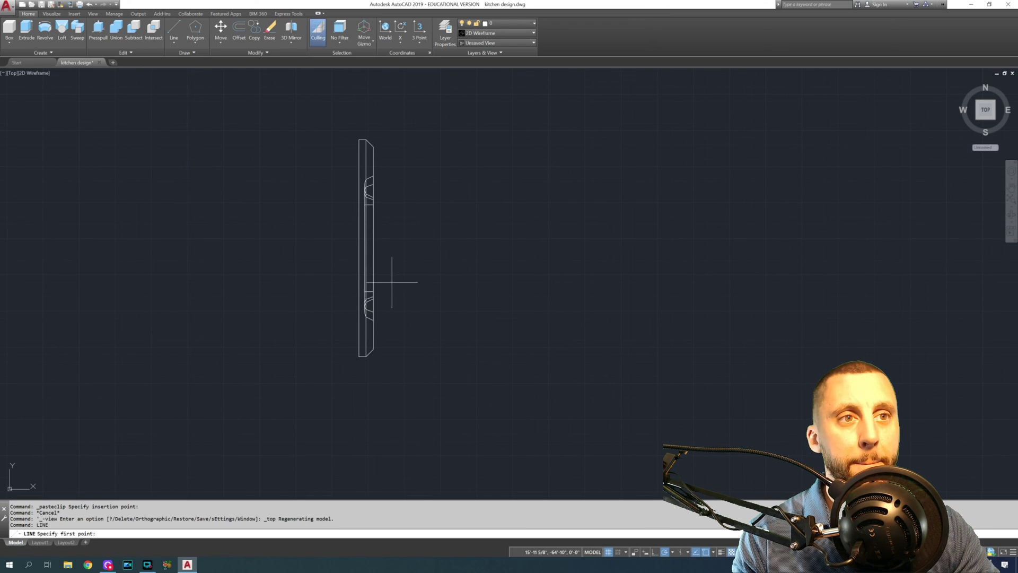
key(Escape)
key(Escape)
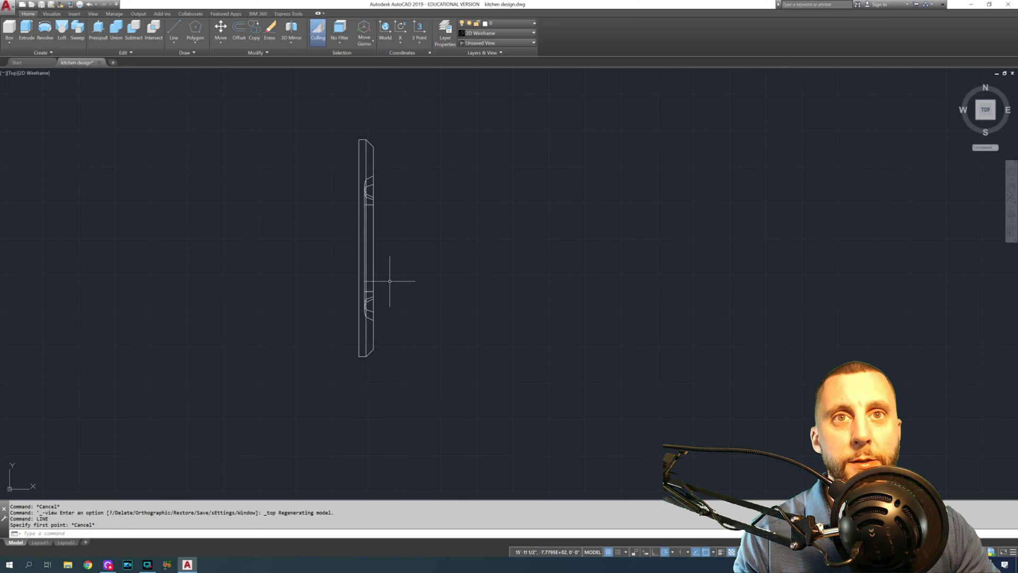
Measure the pasted door's full width with a temporary linear dimension, and delete that dimension.
text(dimli)
key(Return)
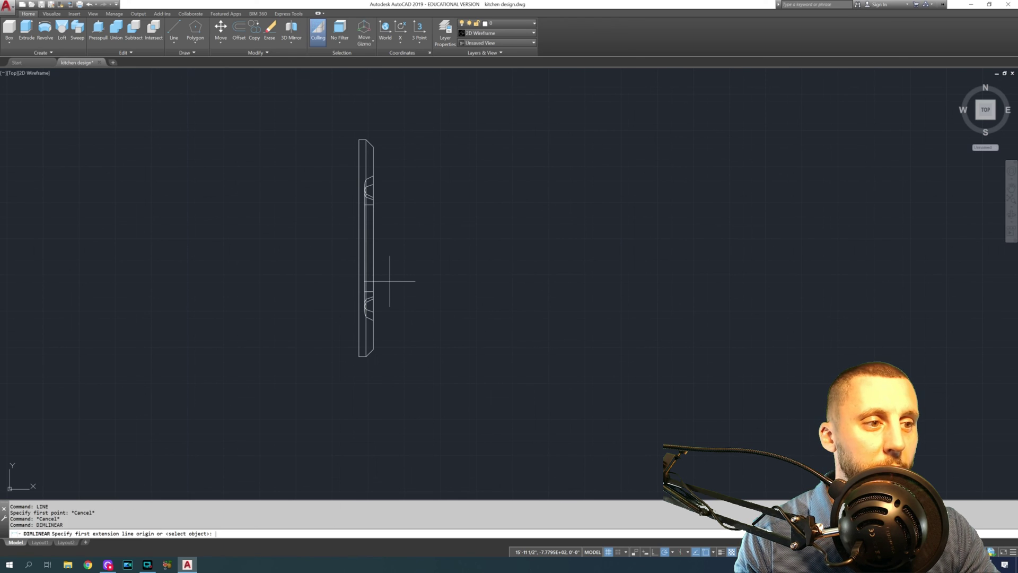
click(358, 140)
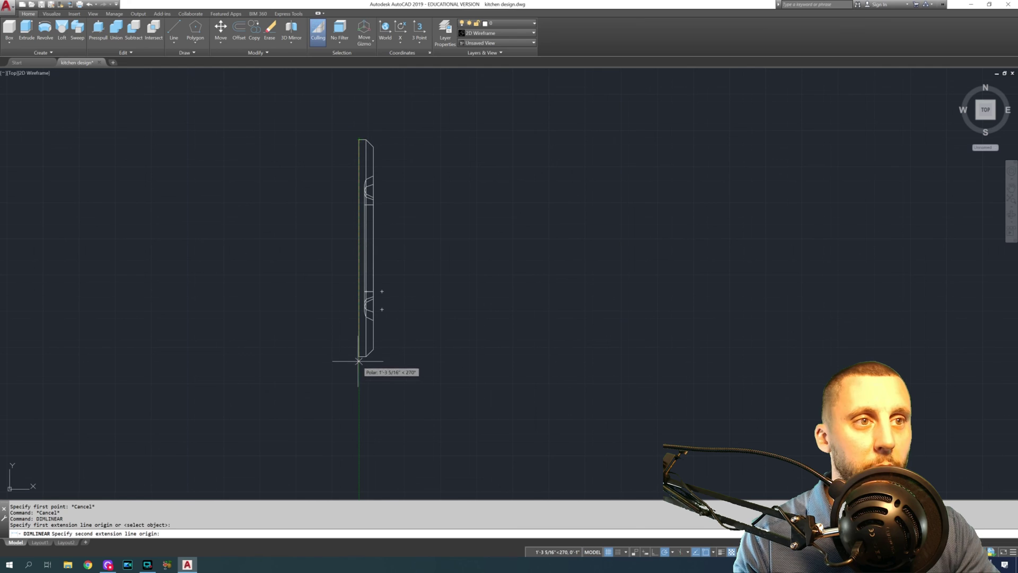
click(359, 355)
click(322, 344)
scroll(326, 265, up, 2)
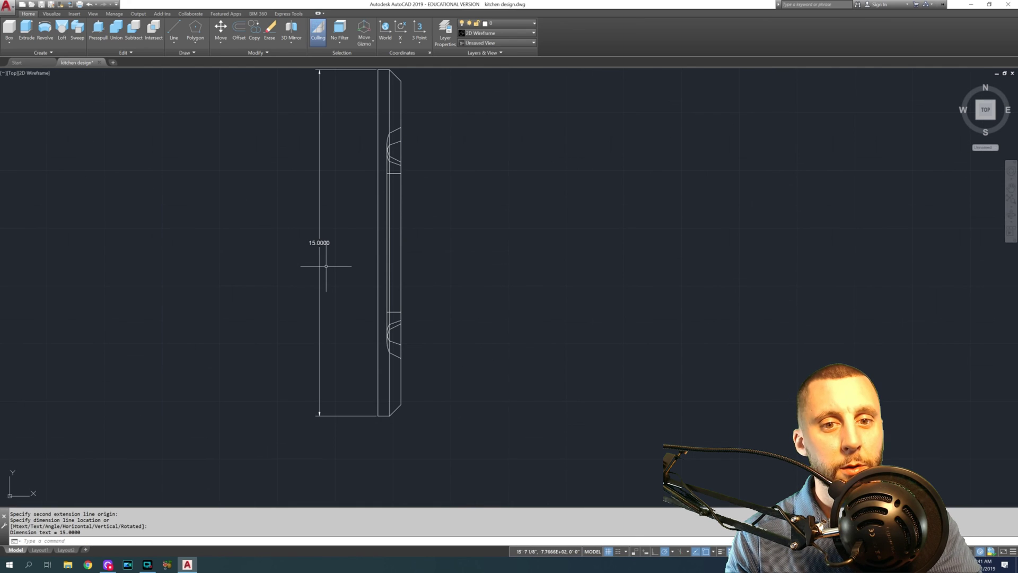
click(334, 233)
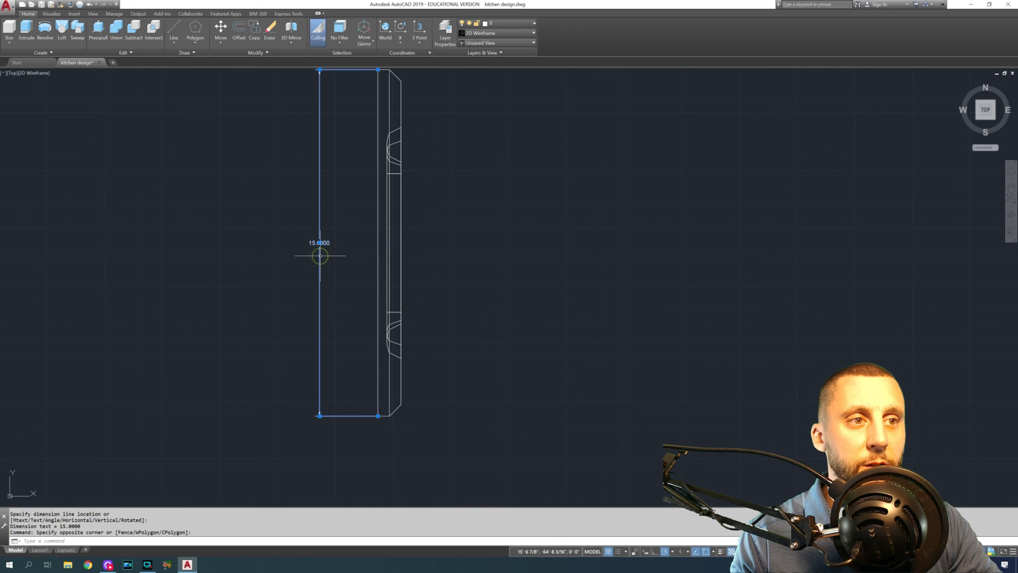
key(Delete)
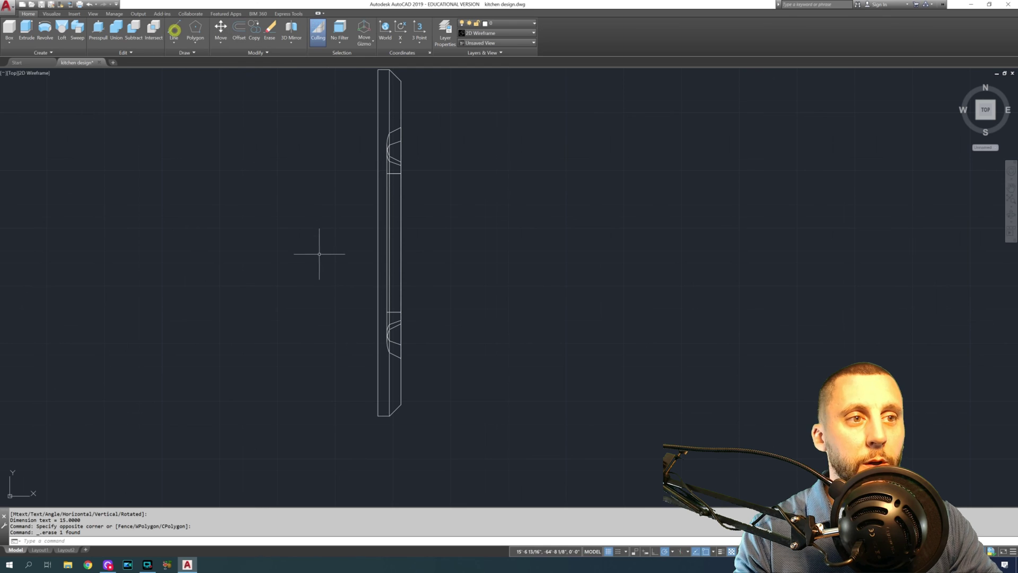
click(337, 290)
key(Escape)
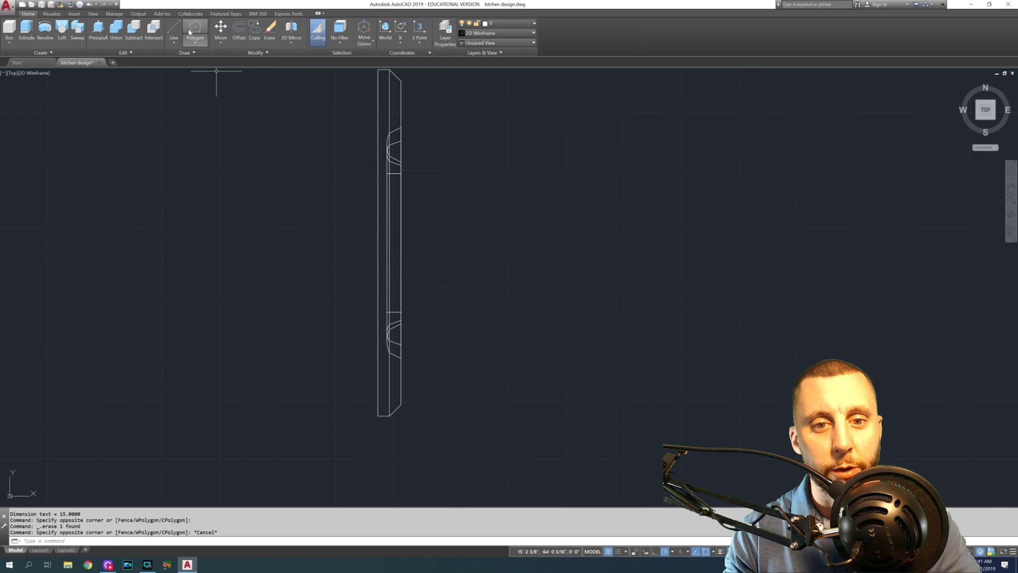
Draw a horizontal line across the lower part of the door and offset it 5 inches toward the door's upper end.
click(174, 29)
click(366, 301)
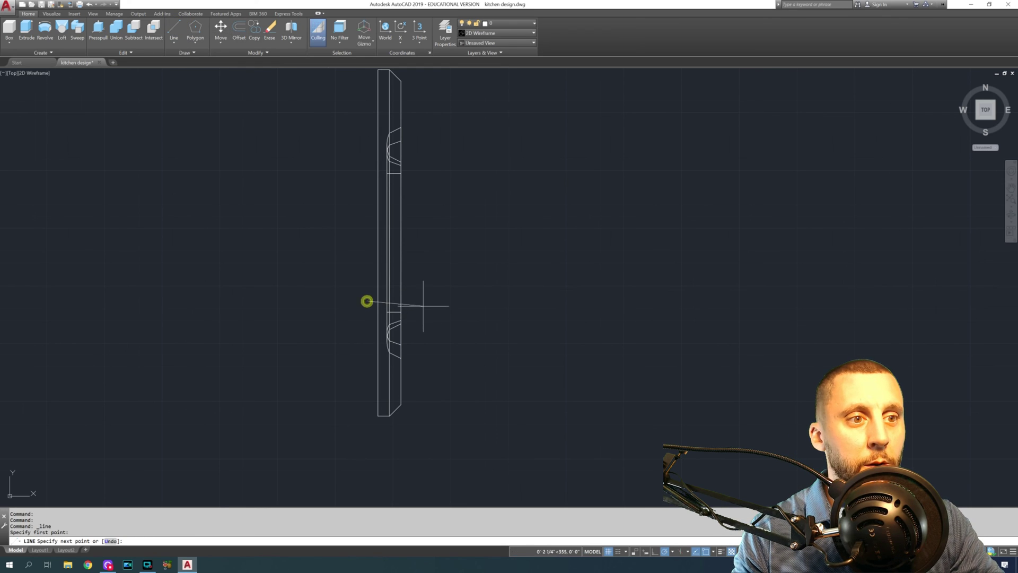
click(450, 301)
click(239, 33)
click(241, 36)
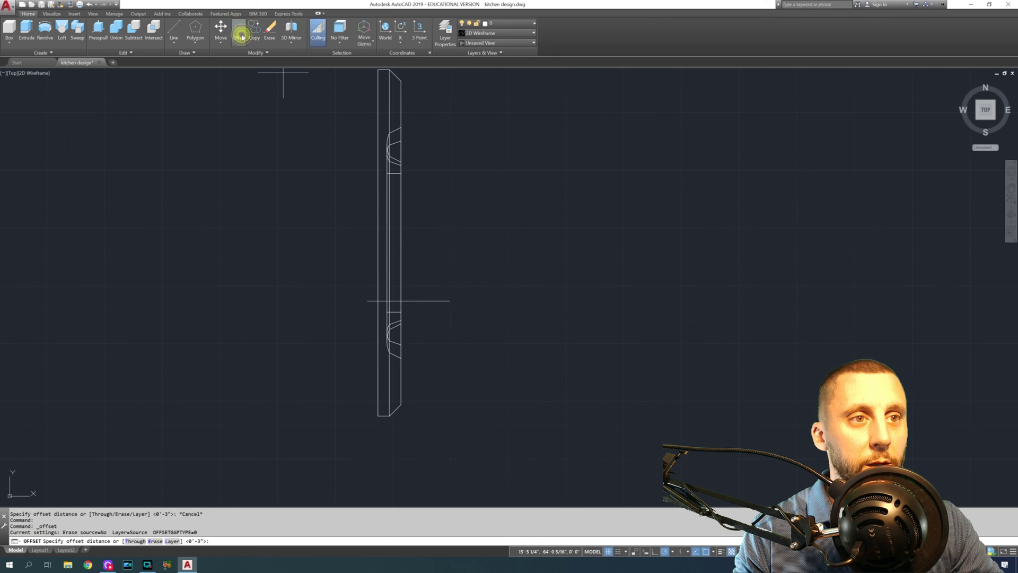
text(5)
key(Return)
click(437, 301)
click(437, 257)
key(Escape)
Slice the door along the lower guide line, keeping both sides.
text(sl)
key(Return)
click(402, 344)
key(Return)
click(449, 300)
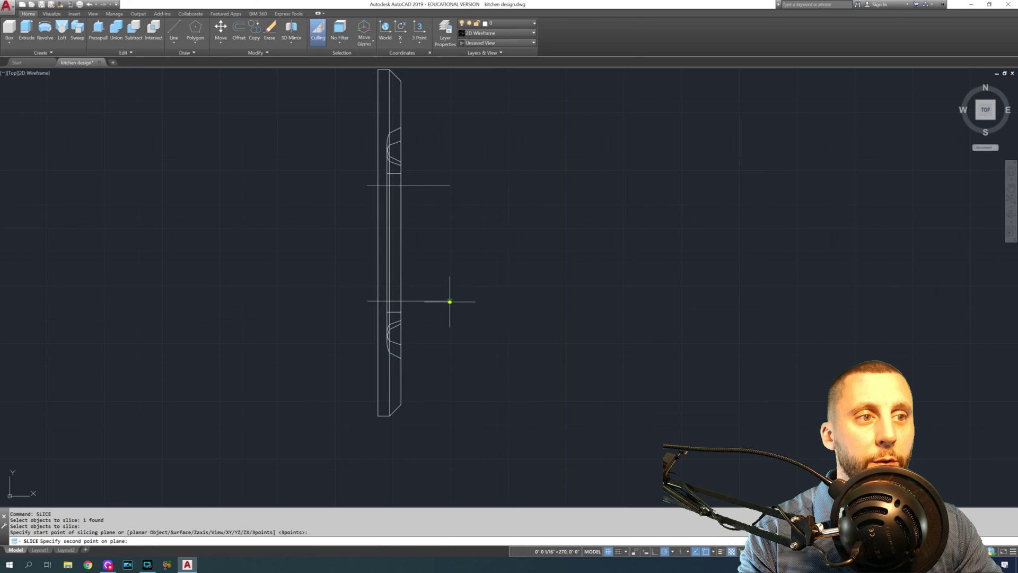
click(367, 300)
key(Return)
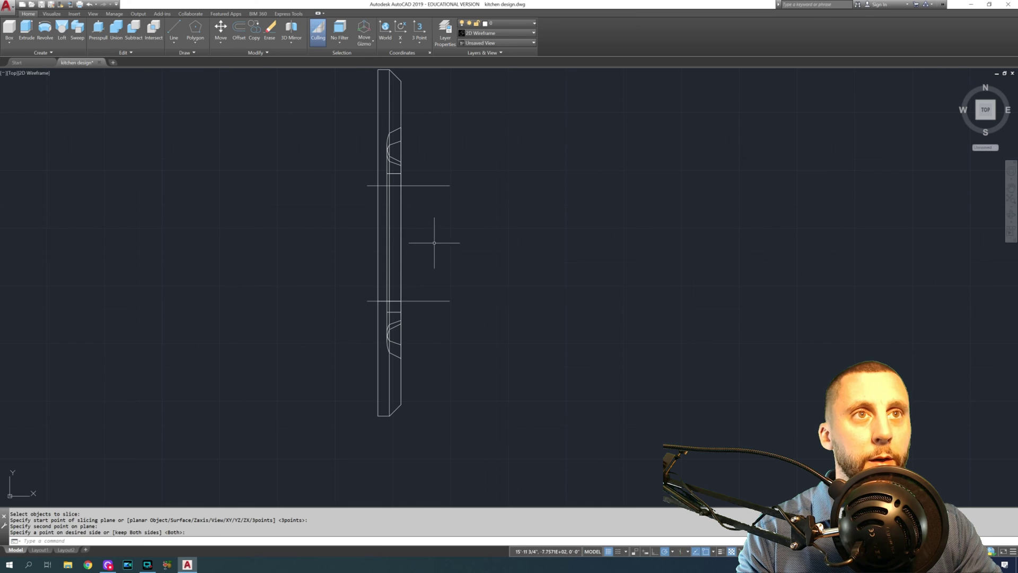
Slice the larger door piece along the upper guide line, keeping both sides, and delete the two guide lines.
key(Return)
click(400, 117)
key(Return)
click(450, 185)
click(368, 185)
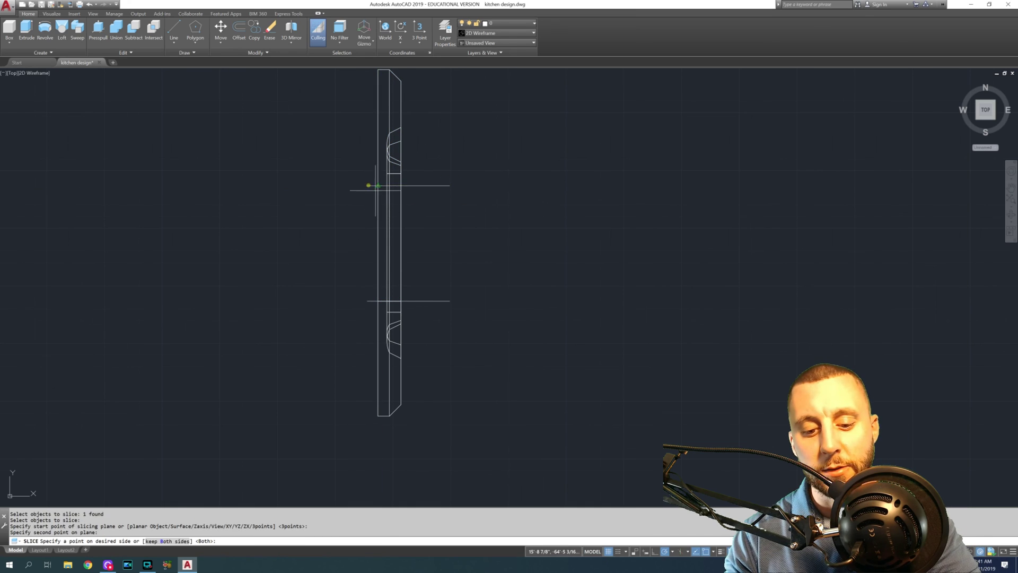
key(Return)
click(459, 162)
click(454, 312)
key(Delete)
Move the door's upper end piece 5 inches straight up, away from the middle piece.
scroll(455, 312, down, 2)
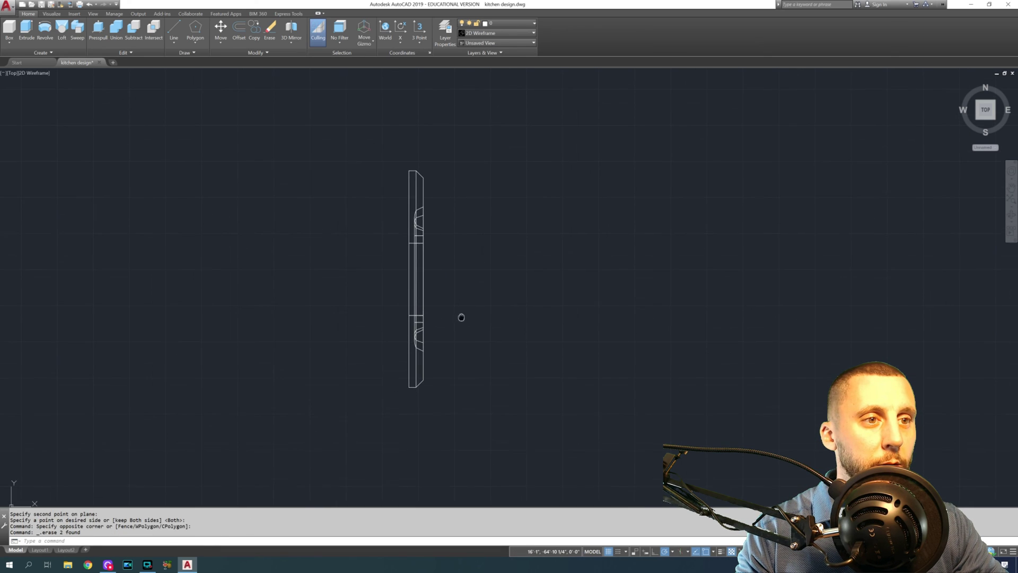
click(435, 200)
click(422, 211)
text(m)
key(Return)
click(467, 258)
text(5)
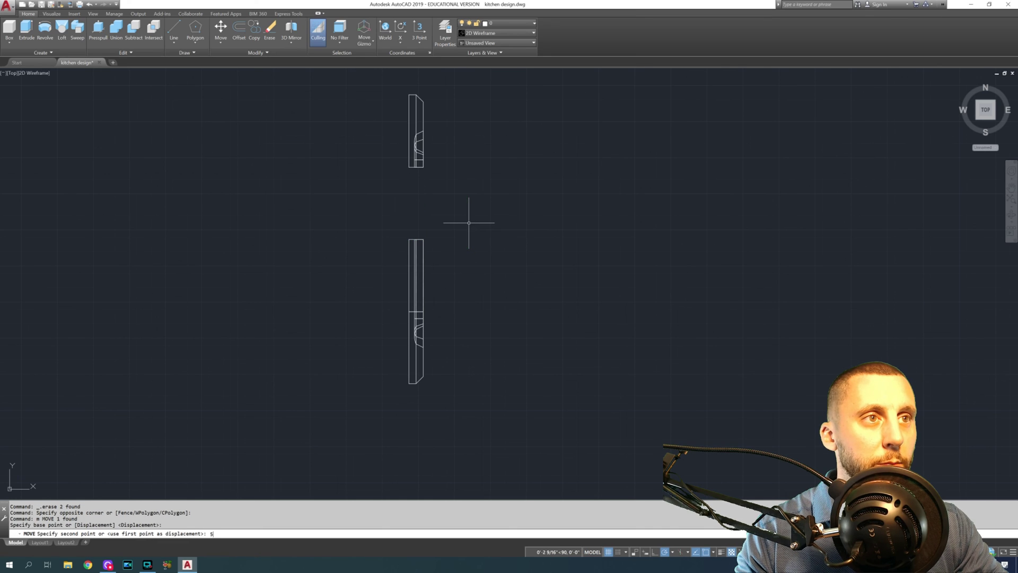
key(Return)
Copy the middle door piece 5 inches upward to fill the gap below the upper end piece.
click(452, 238)
click(407, 265)
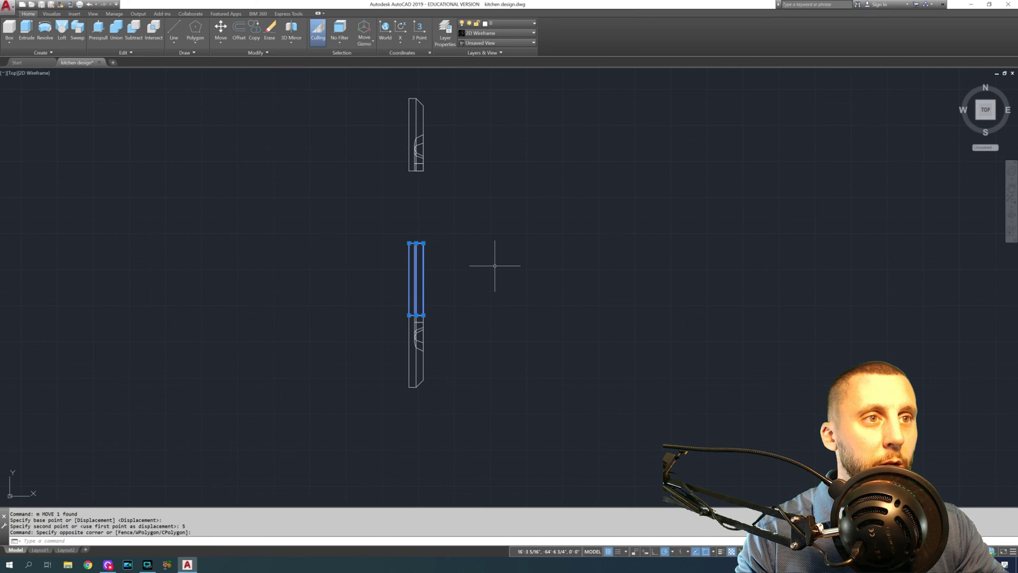
text(cop)
key(Return)
click(464, 288)
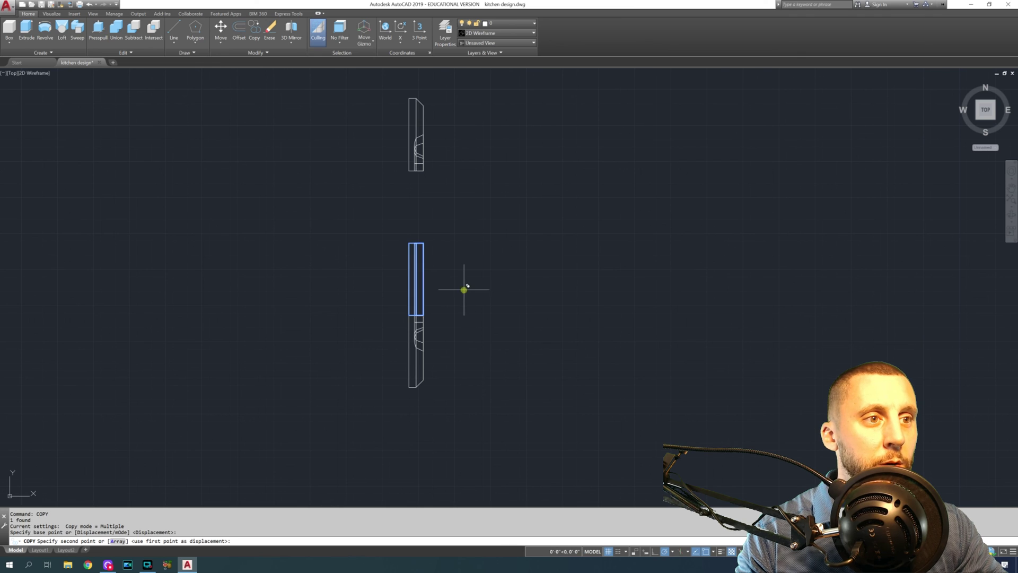
text(5)
key(Return)
scroll(466, 250, down, 2)
key(Escape)
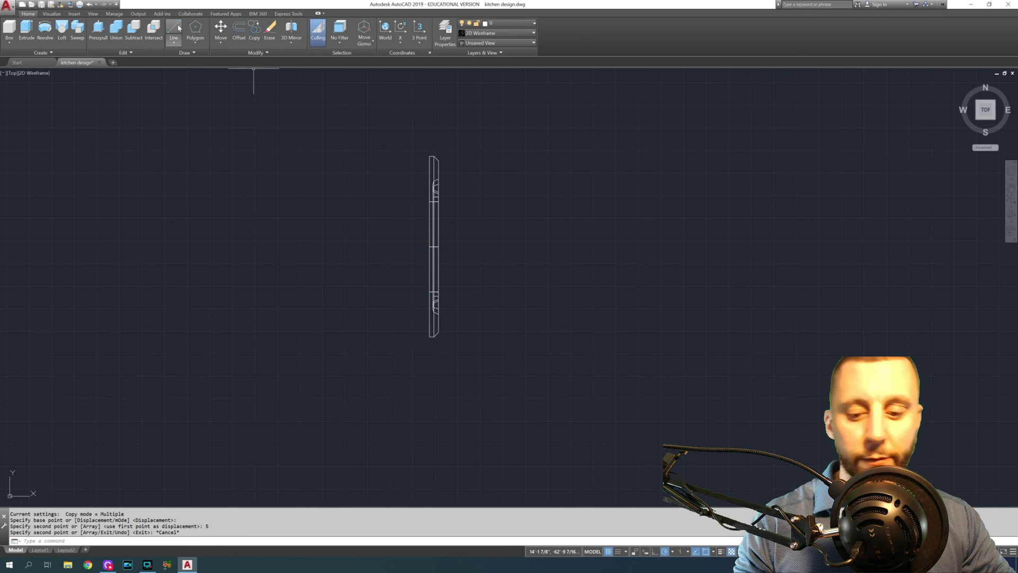
click(116, 29)
click(451, 138)
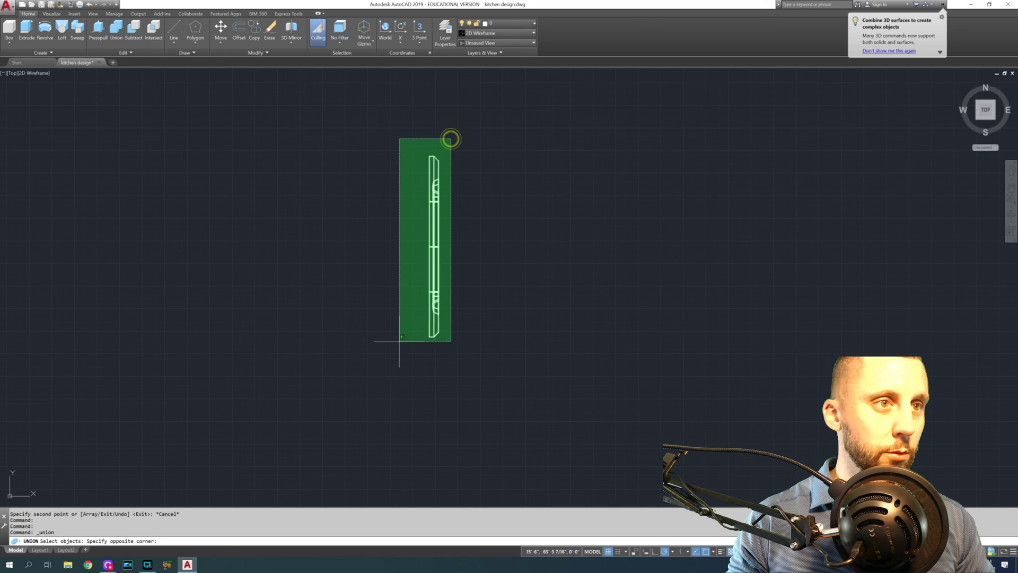
click(399, 341)
key(Escape)
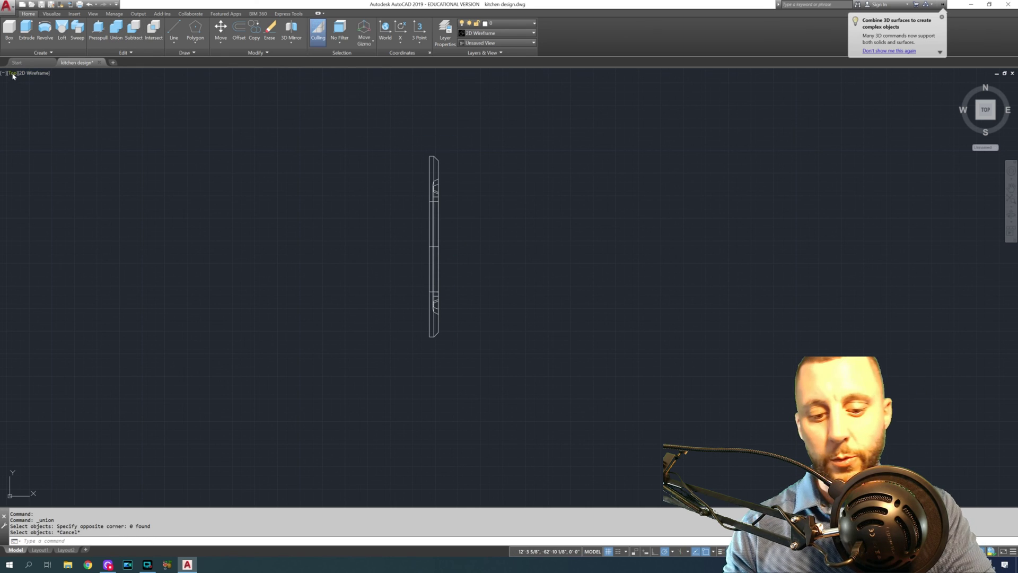
Switch to the SE Isometric view and union the four door pieces into one solid.
click(996, 121)
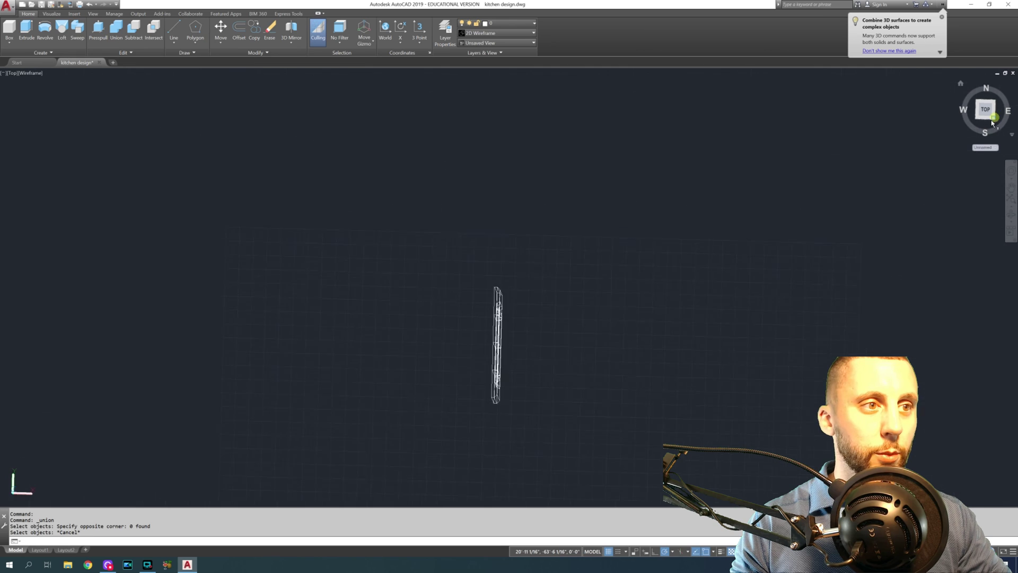
scroll(445, 411, up, 5)
scroll(446, 411, up, 4)
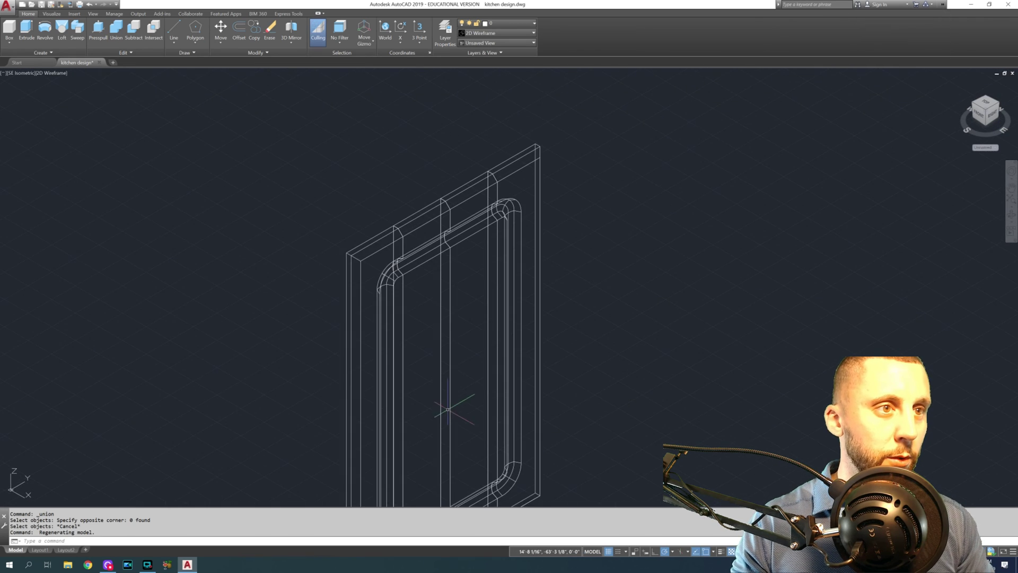
middle_drag(537, 223, 515, 170)
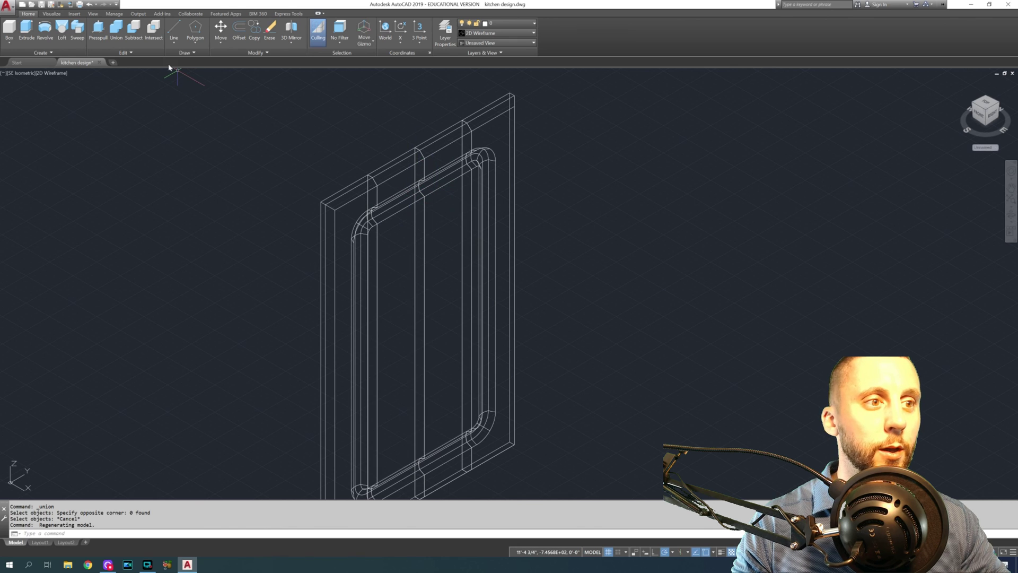
click(116, 29)
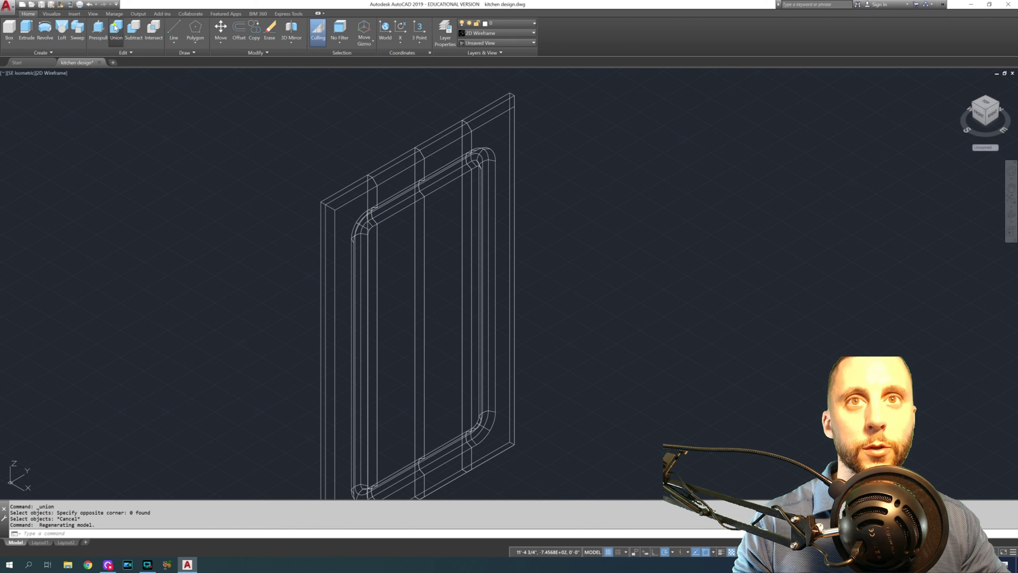
click(567, 164)
click(284, 253)
key(Return)
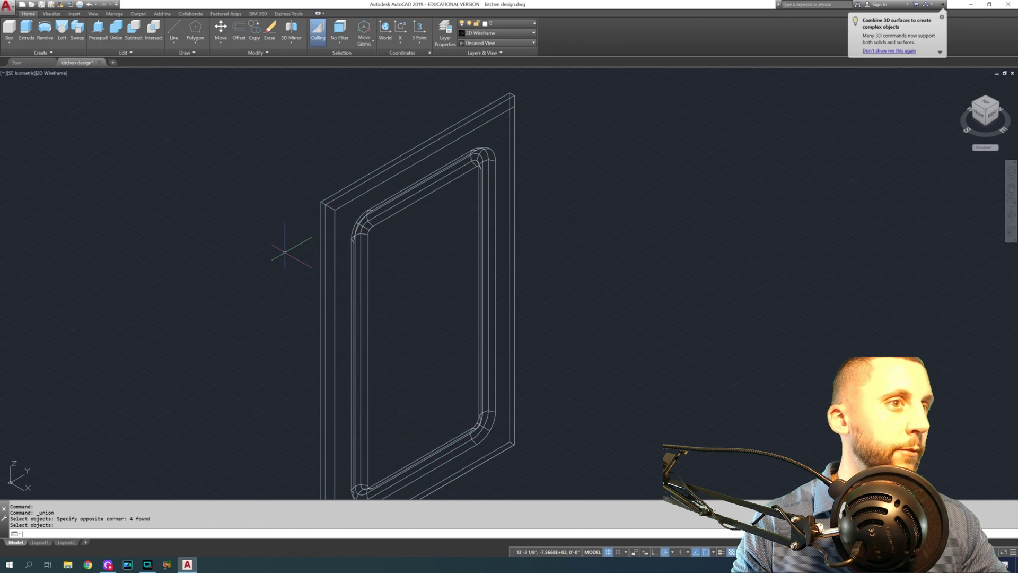
Move the widened door by its rear upper corner onto the upper front corner of the 24-inch box without a door.
scroll(285, 252, down, 5)
click(364, 205)
click(325, 255)
key(Return)
scroll(318, 228, up, 10)
click(142, 364)
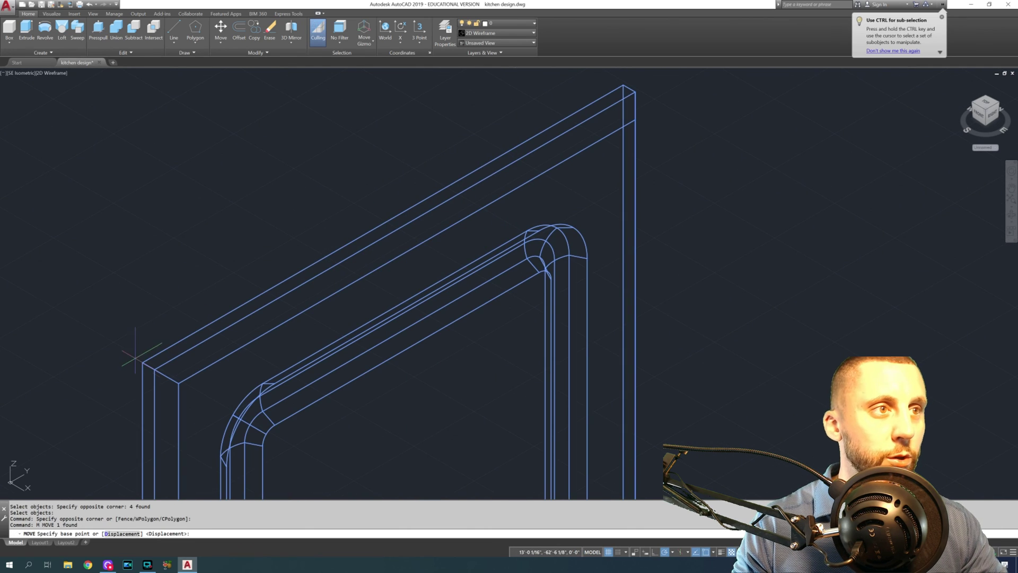
scroll(240, 291, down, 4)
scroll(240, 291, down, 5)
scroll(412, 294, up, 7)
scroll(413, 295, down, 4)
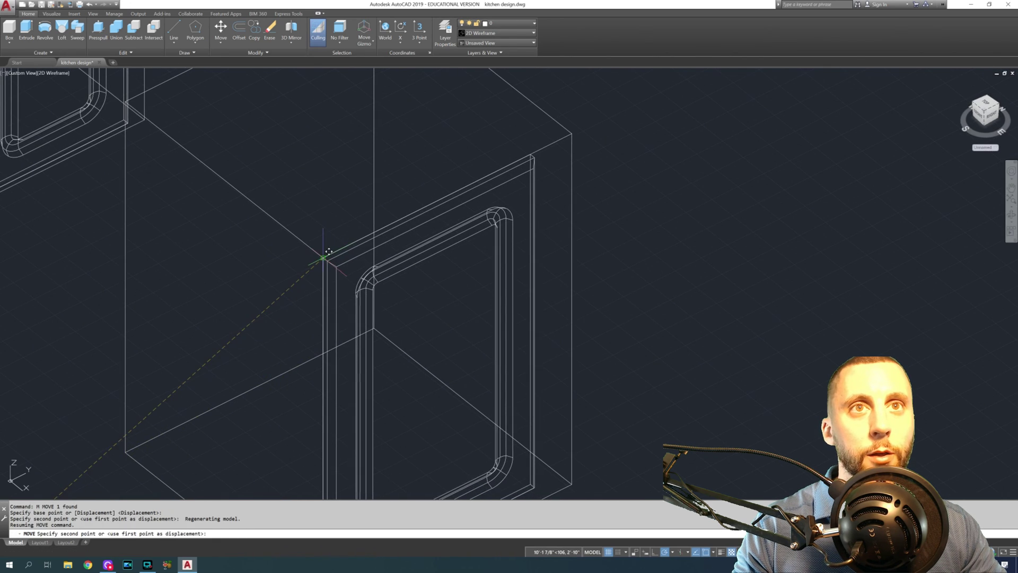
shift+middle_drag(353, 268, 323, 256)
scroll(323, 257, down, 3)
Shift the door 2 inches along the box front and lower it 1 inch from the top edge.
click(430, 261)
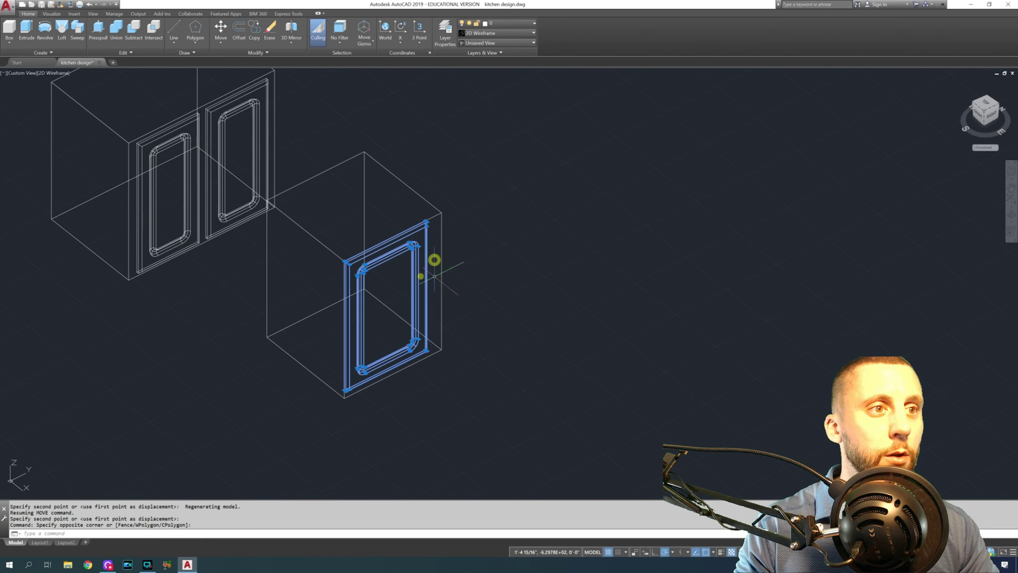
key(space)
click(475, 247)
text(2)
key(Return)
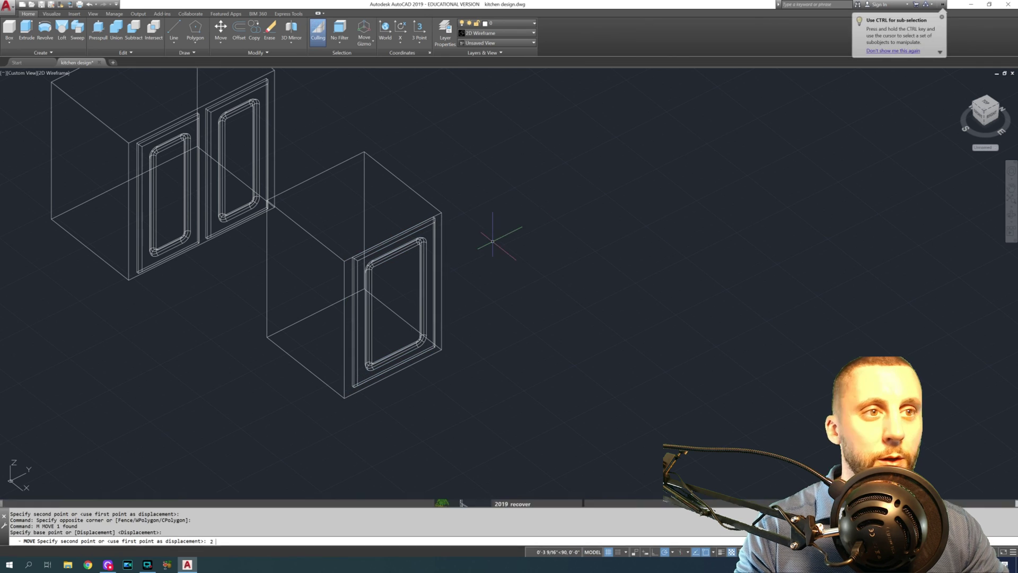
click(436, 261)
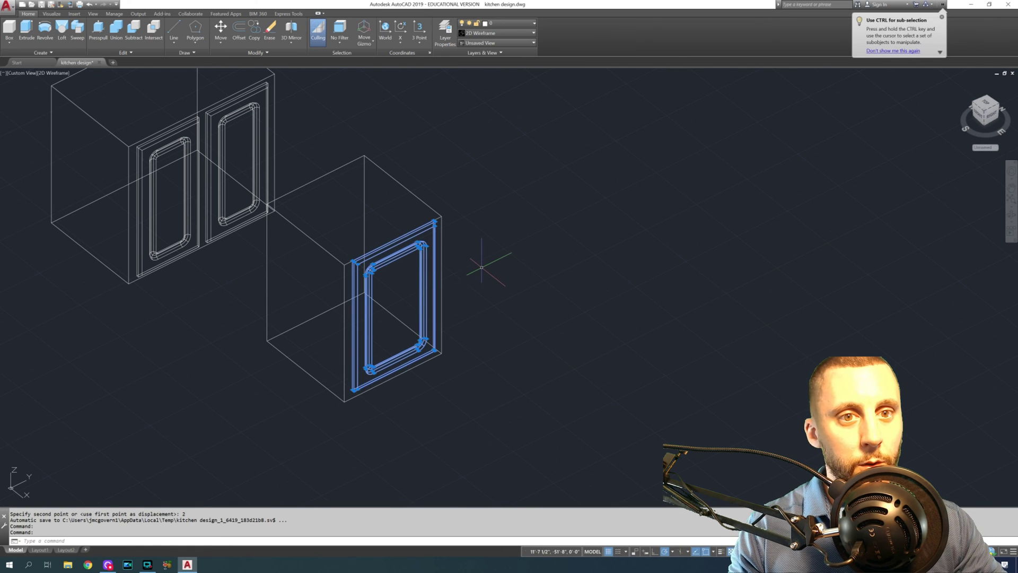
text(m)
key(Return)
click(500, 220)
text(1)
key(Return)
Move the 24-inch box with its door by the upper rear corner to the open end of the kitchen cabinet row.
scroll(485, 254, down, 2)
click(456, 207)
click(420, 281)
text(M)
key(Return)
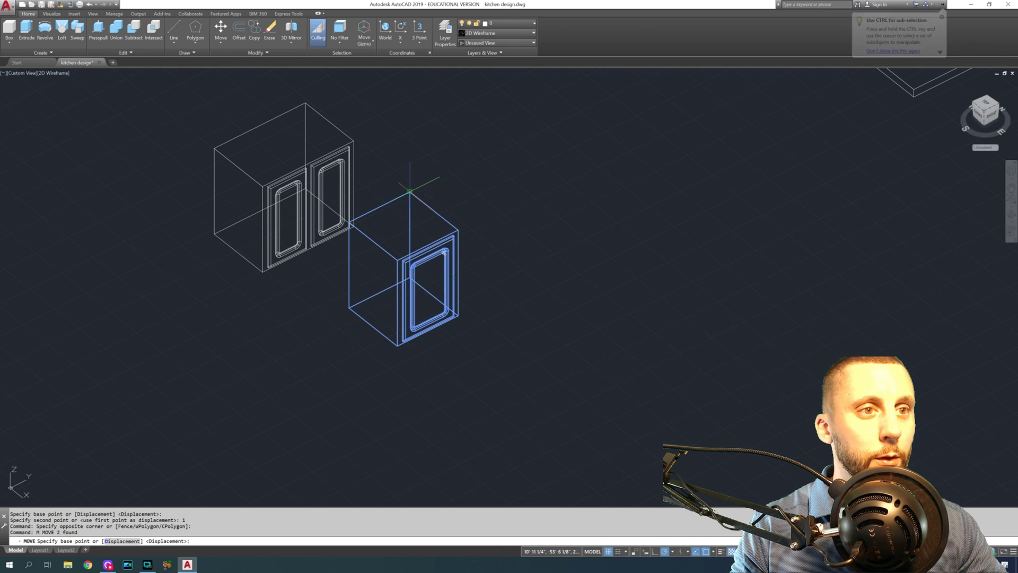
click(410, 192)
scroll(420, 404, down, 4)
middle_drag(420, 404, 209, 562)
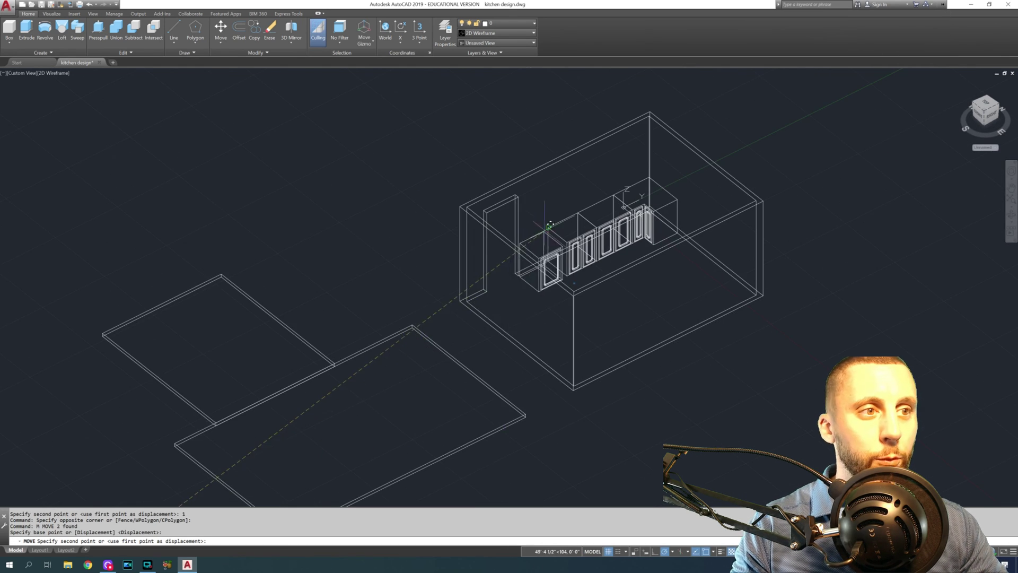
scroll(552, 221, up, 6)
click(548, 224)
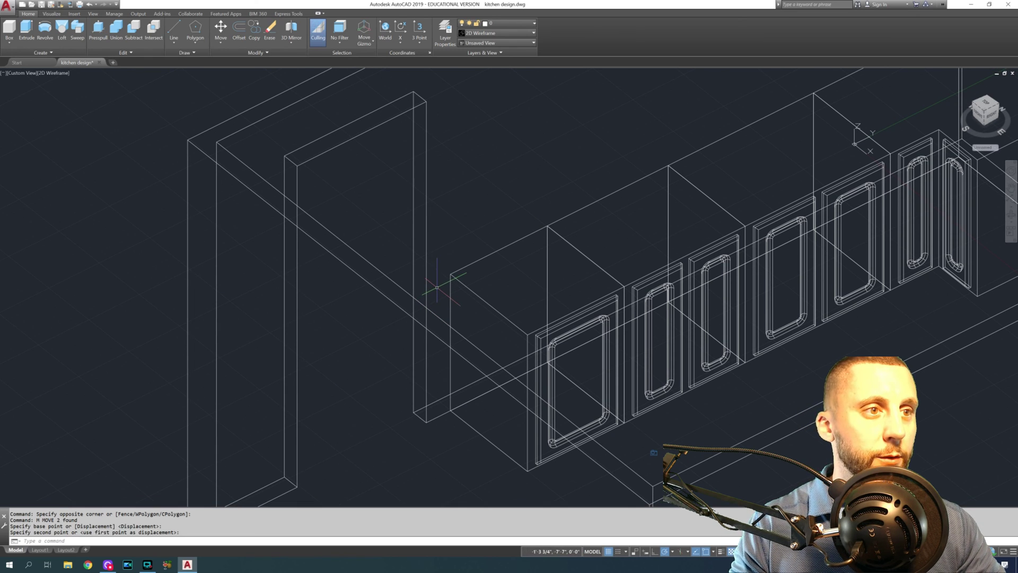
Select the camera in the kitchen room to open its preview.
scroll(442, 284, down, 5)
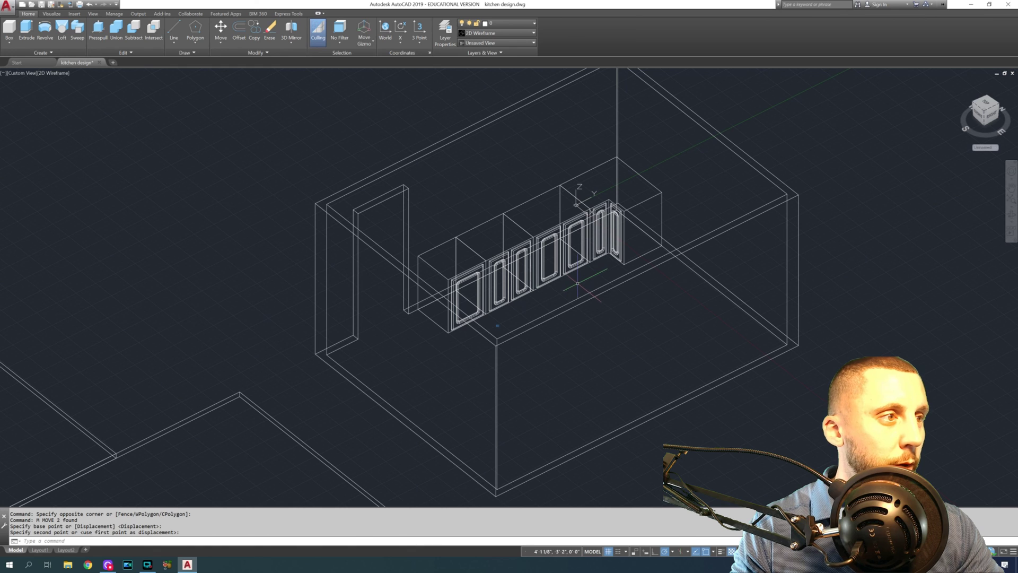
click(499, 322)
click(499, 324)
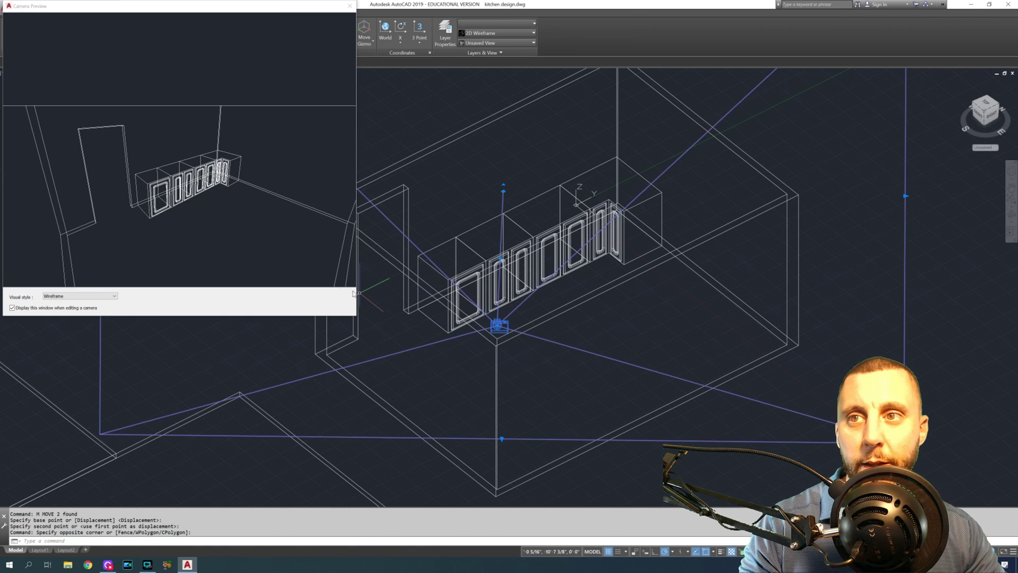